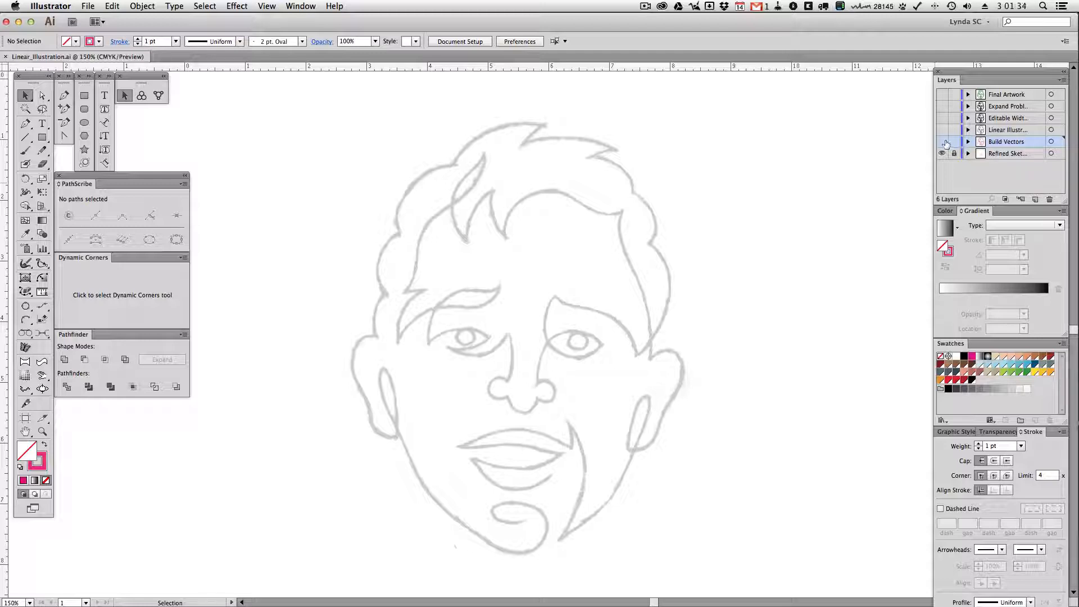
# Show the Build Vectors layer over the refined sketch and select all of its paths
pyautogui.click(942, 142)
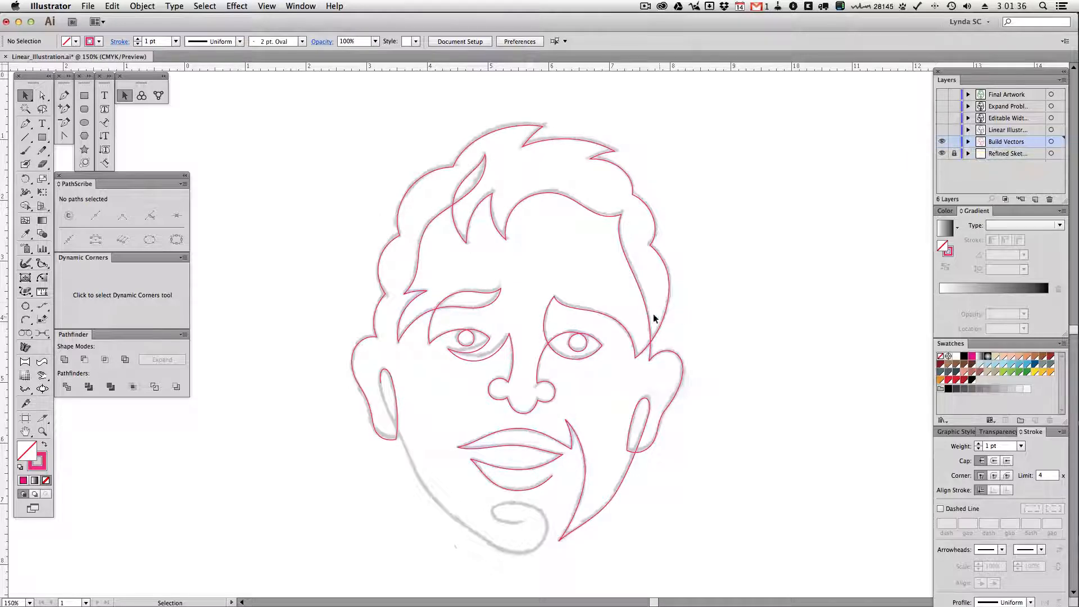
pyautogui.moveTo(647, 296); pyautogui.dragTo(647, 296)
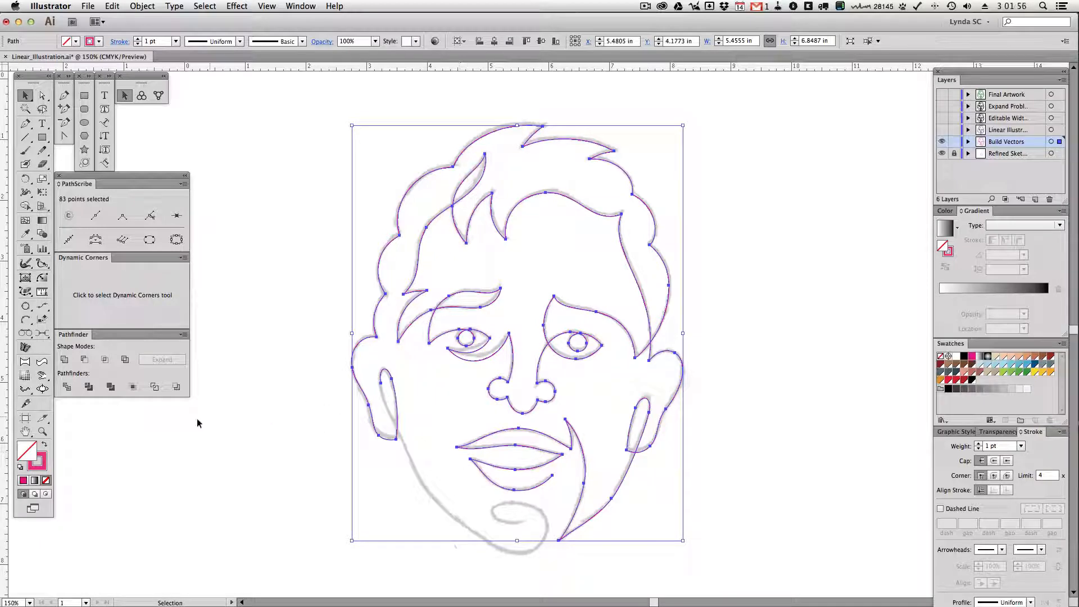
# Continue the open inner-ear path with the Pen tool, placing smooth anchor points down the sketched jawline towards the chin
pyautogui.click(41, 431)
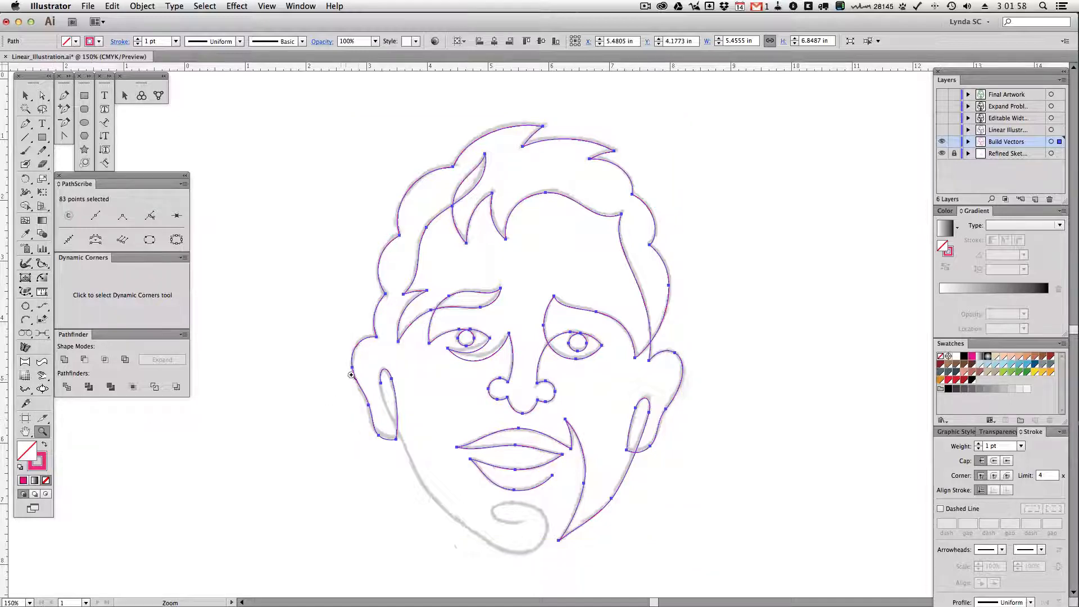
pyautogui.moveTo(437, 434); pyautogui.dragTo(614, 562)
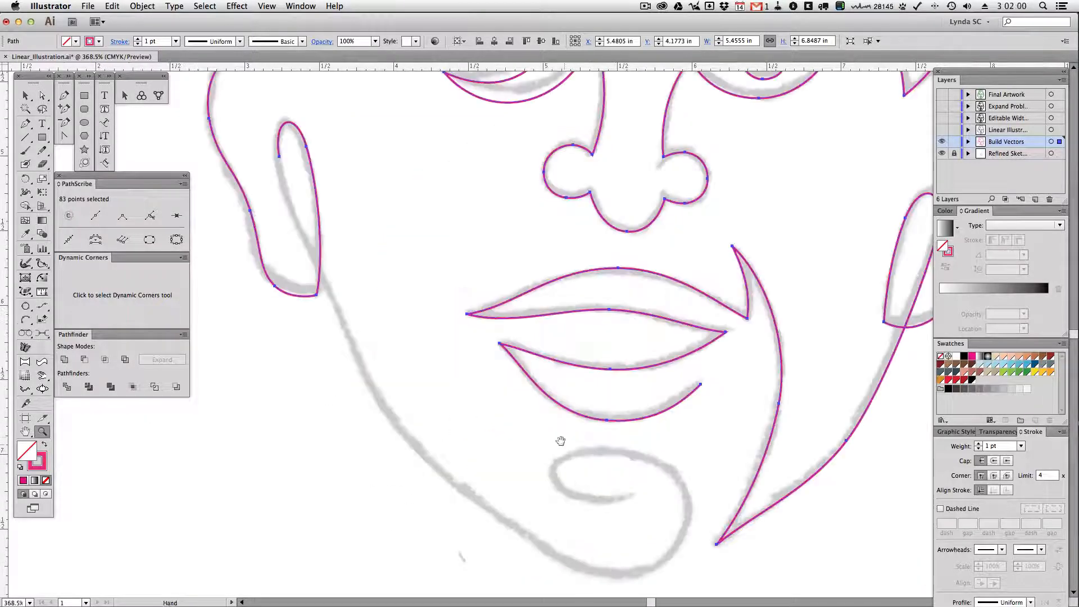
pyautogui.moveTo(559, 441); pyautogui.dragTo(612, 417)
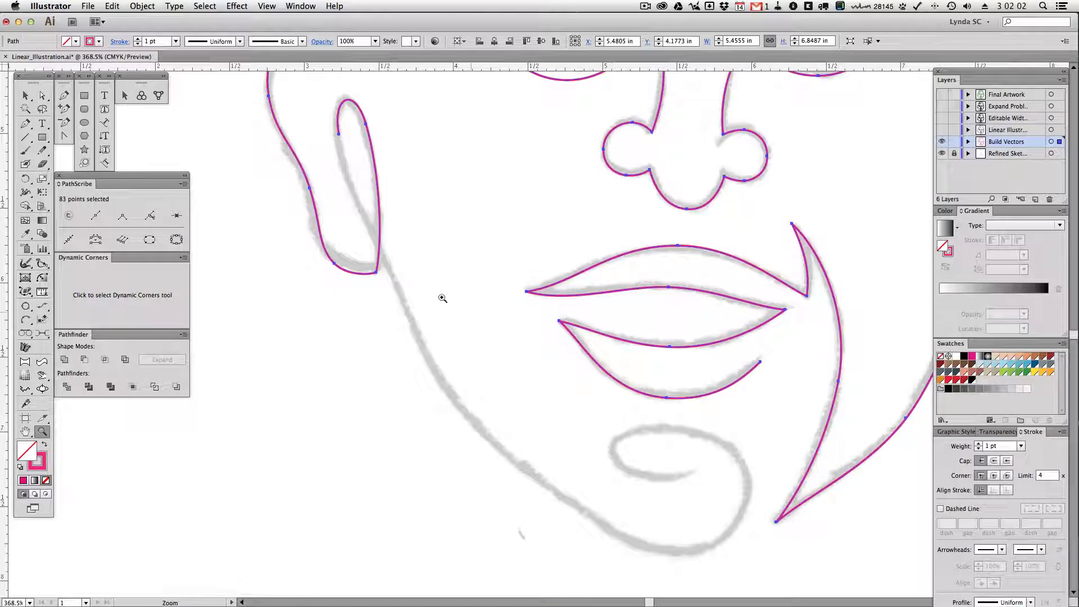
pyautogui.click(64, 96)
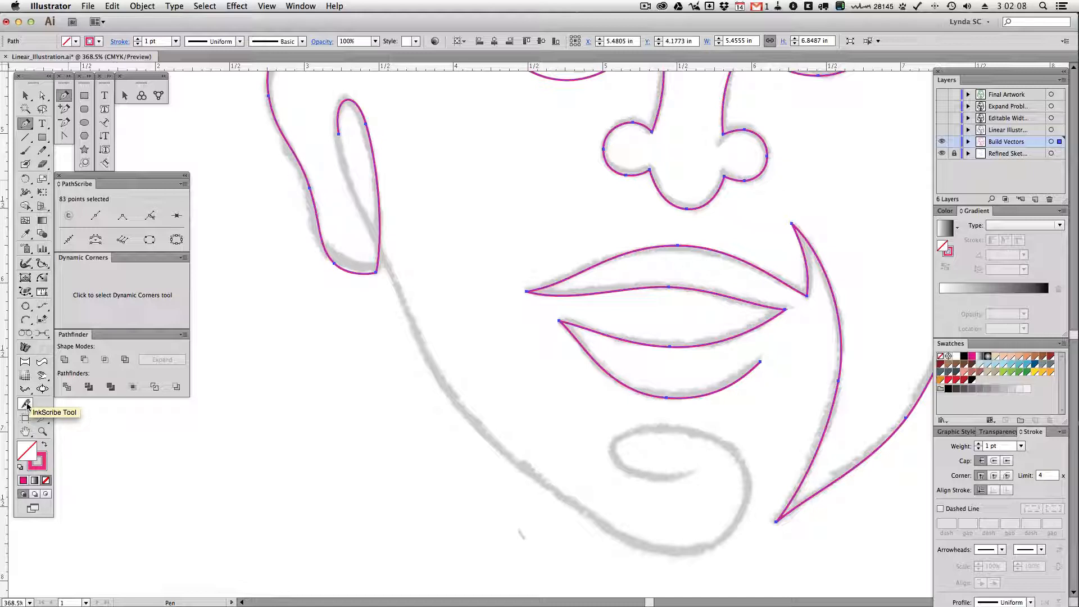
pyautogui.click(65, 98)
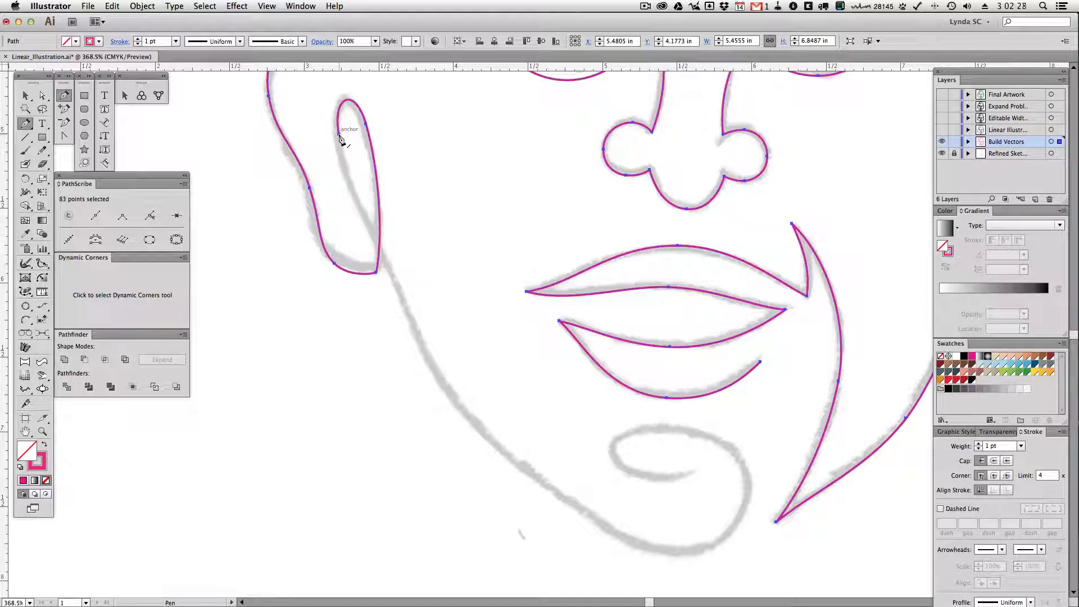
pyautogui.moveTo(340, 139); pyautogui.dragTo(404, 301)
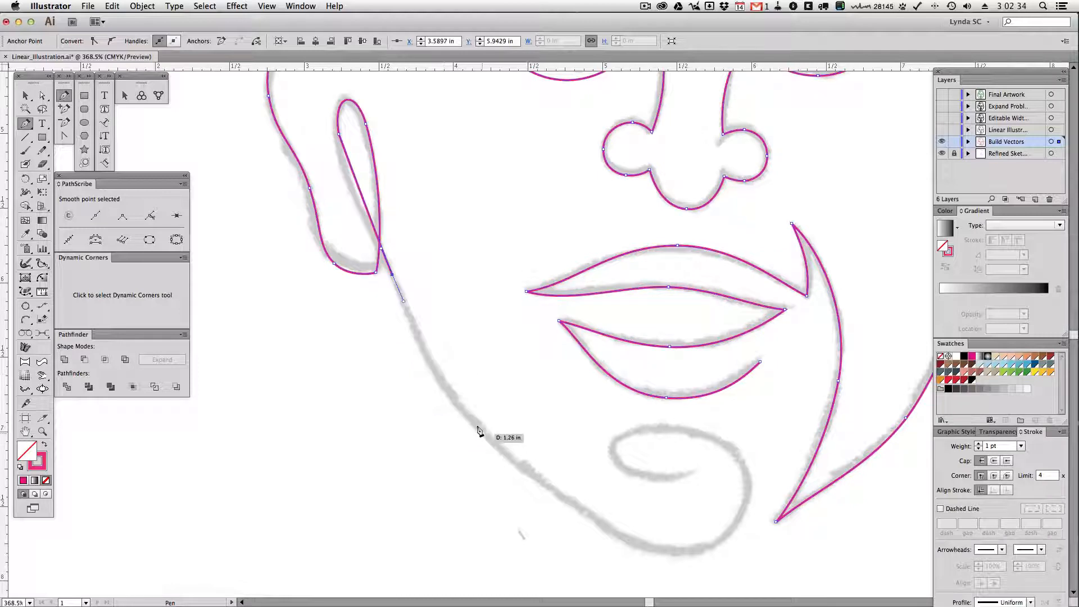
pyautogui.moveTo(474, 425); pyautogui.dragTo(517, 469)
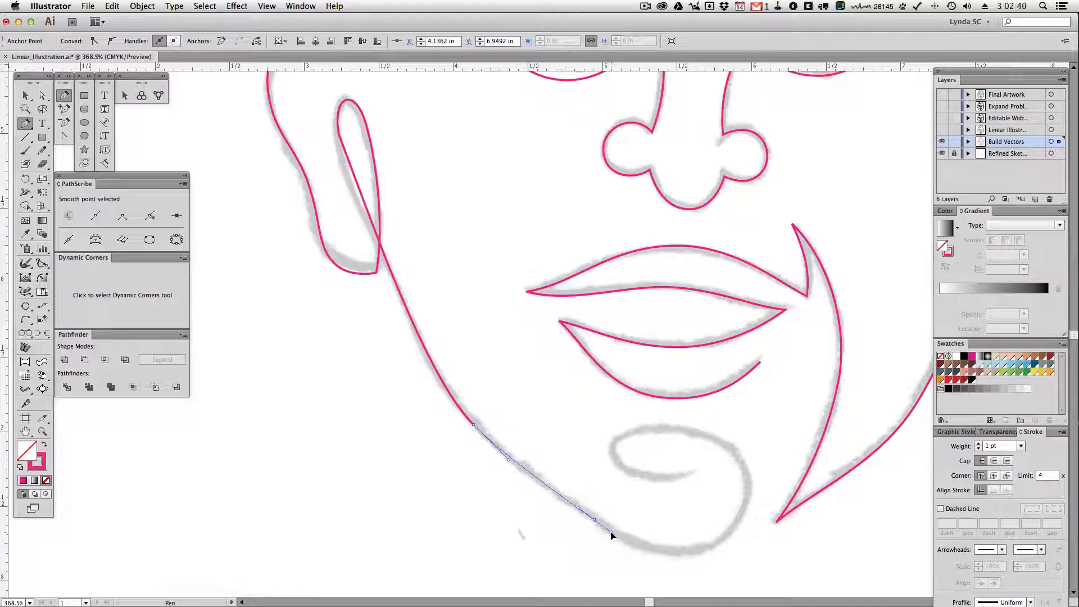
pyautogui.moveTo(595, 519); pyautogui.dragTo(621, 539)
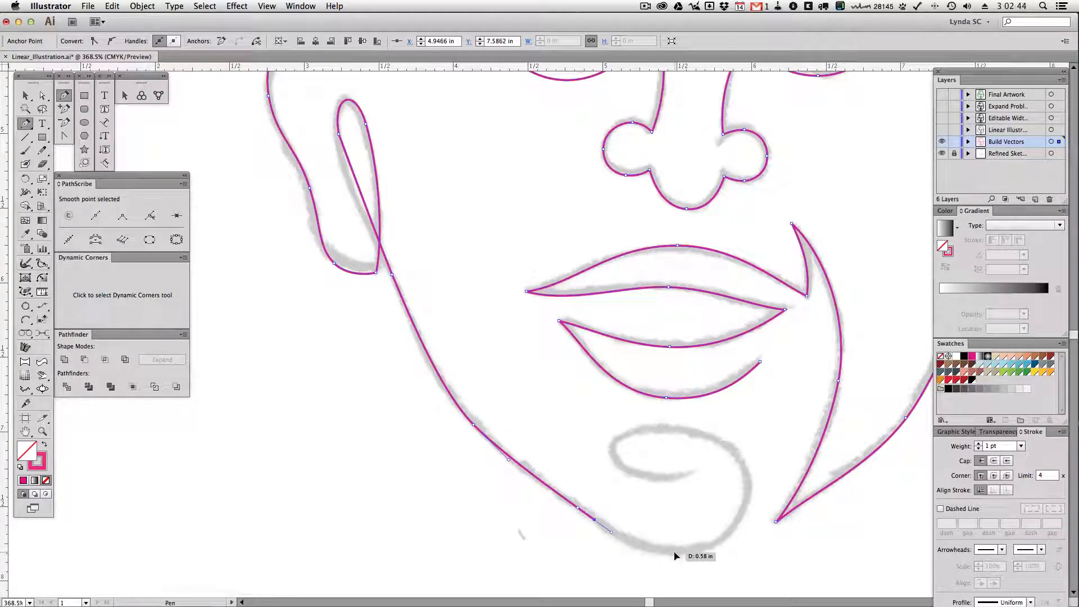
# Extend the jaw path around the bottom of the chin and through the sketched curl to its inner end
pyautogui.moveTo(673, 552); pyautogui.dragTo(681, 553)
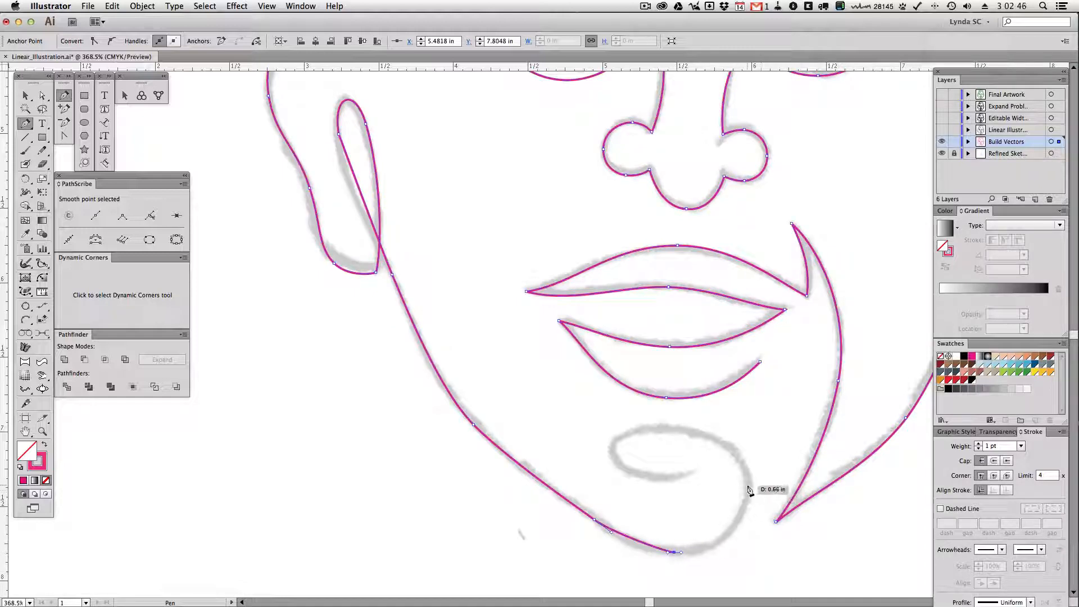
pyautogui.moveTo(750, 489); pyautogui.dragTo(749, 470)
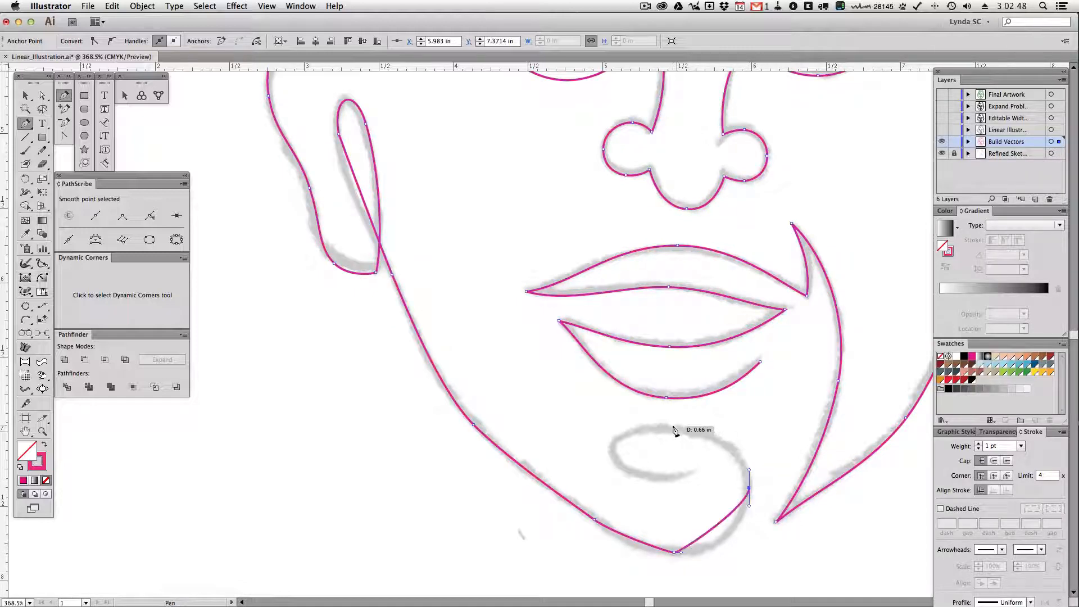
pyautogui.moveTo(673, 428); pyautogui.dragTo(612, 458)
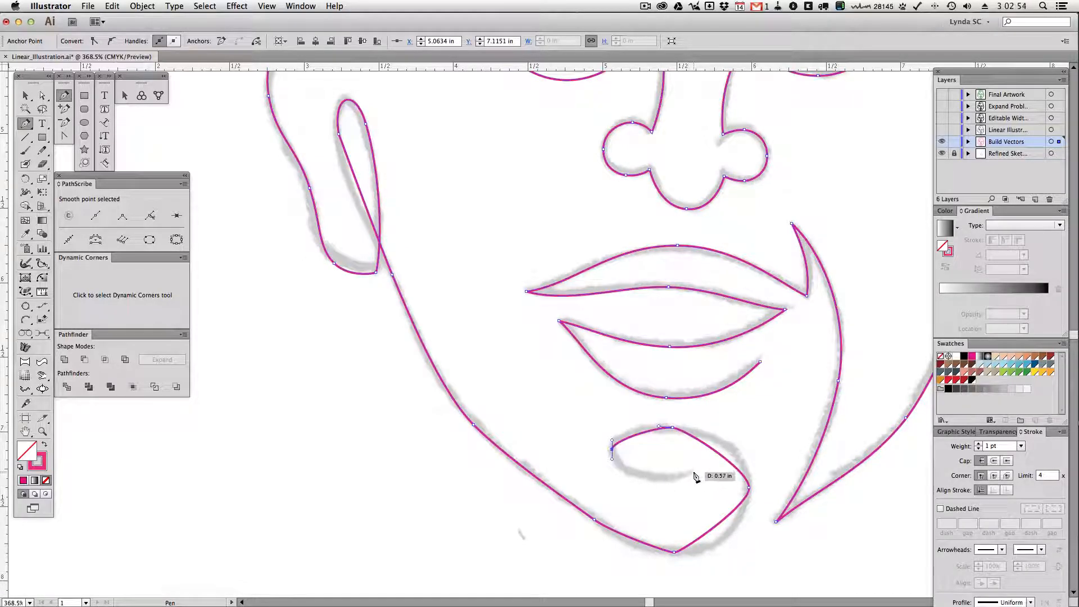
pyautogui.moveTo(693, 471); pyautogui.dragTo(698, 472)
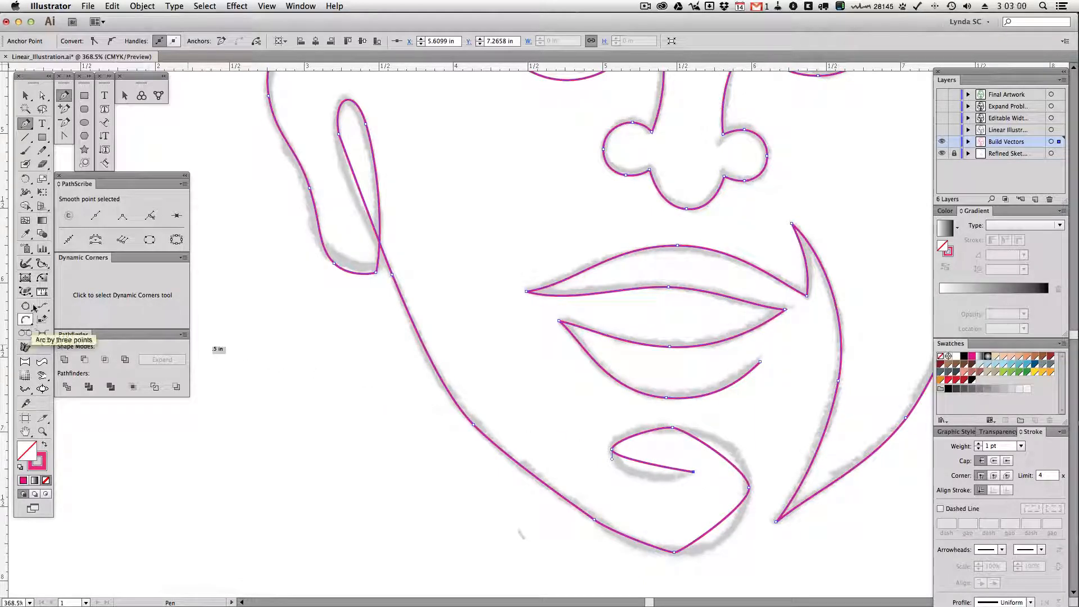
# Use the PathScribe tool to bend the segment between the inner ear and the jaw onto the sketch line
pyautogui.click(30, 294)
pyautogui.moveTo(30, 295); pyautogui.dragTo(26, 293)
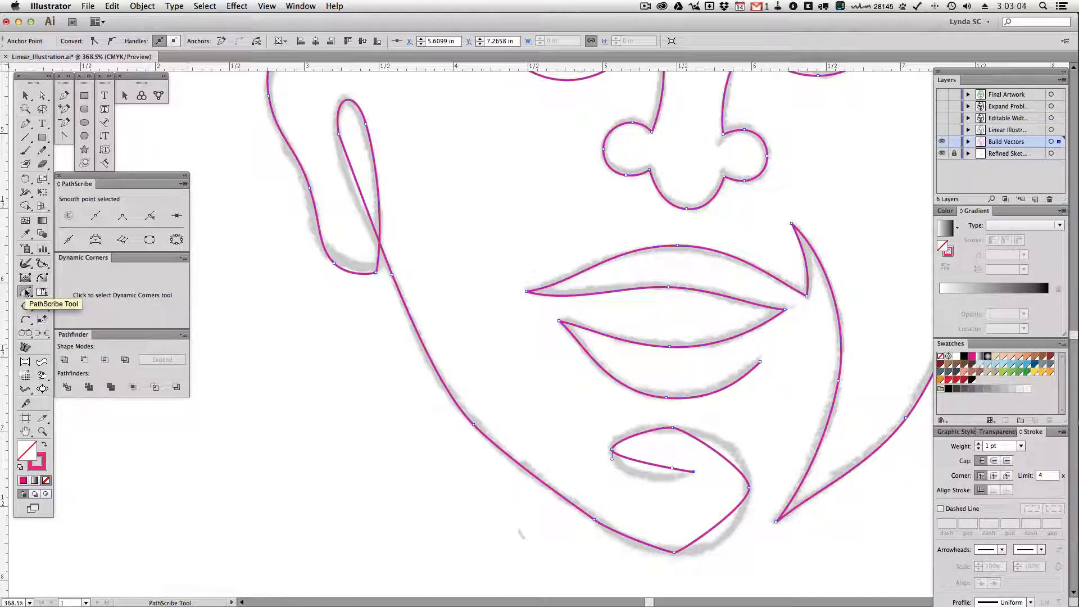
pyautogui.click(358, 186)
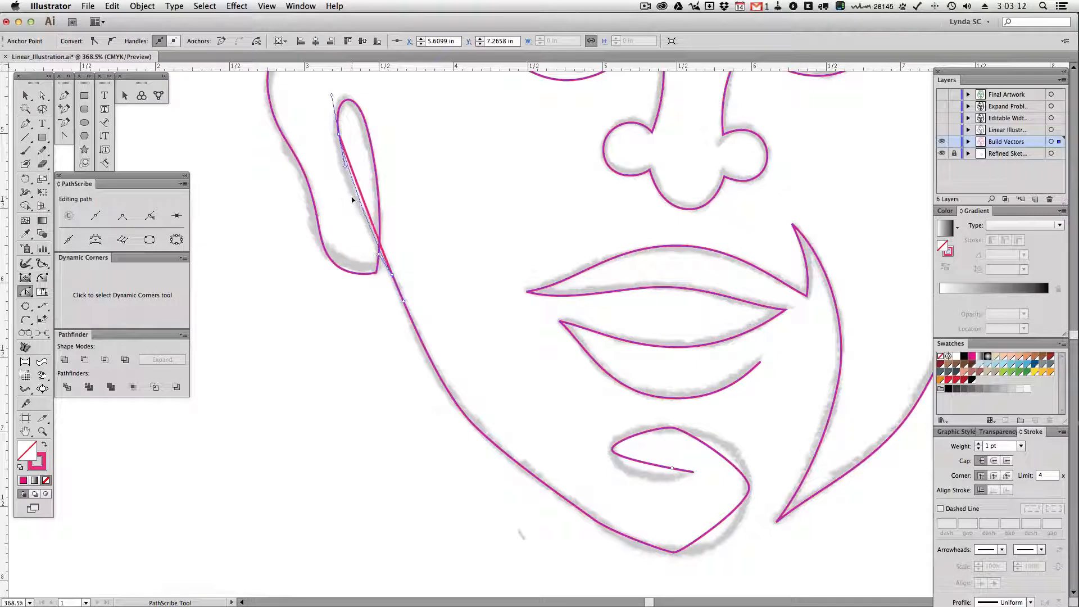
pyautogui.click(345, 166)
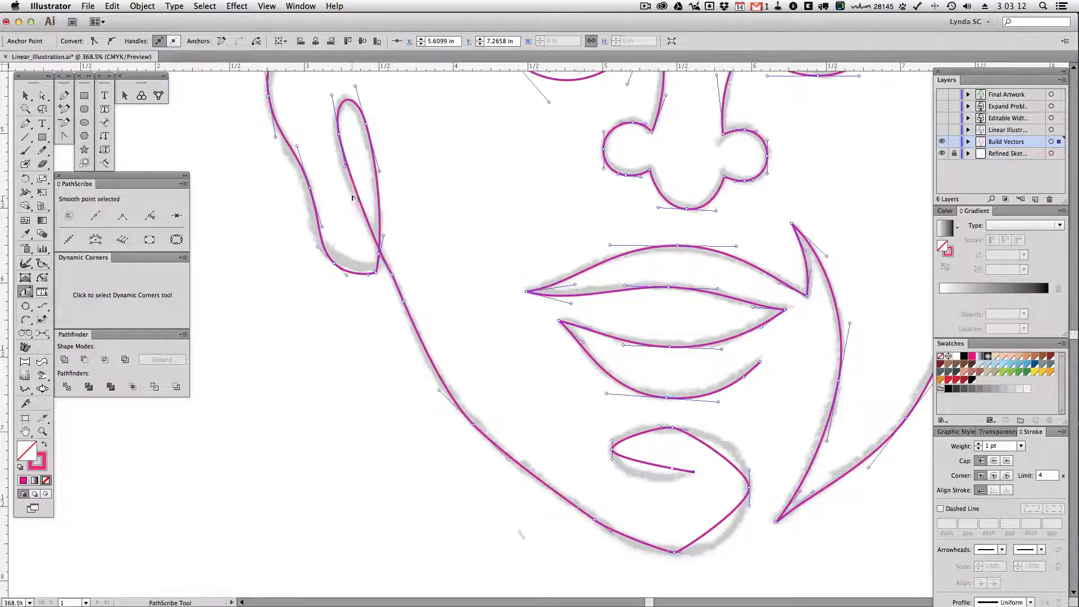
pyautogui.click(346, 167)
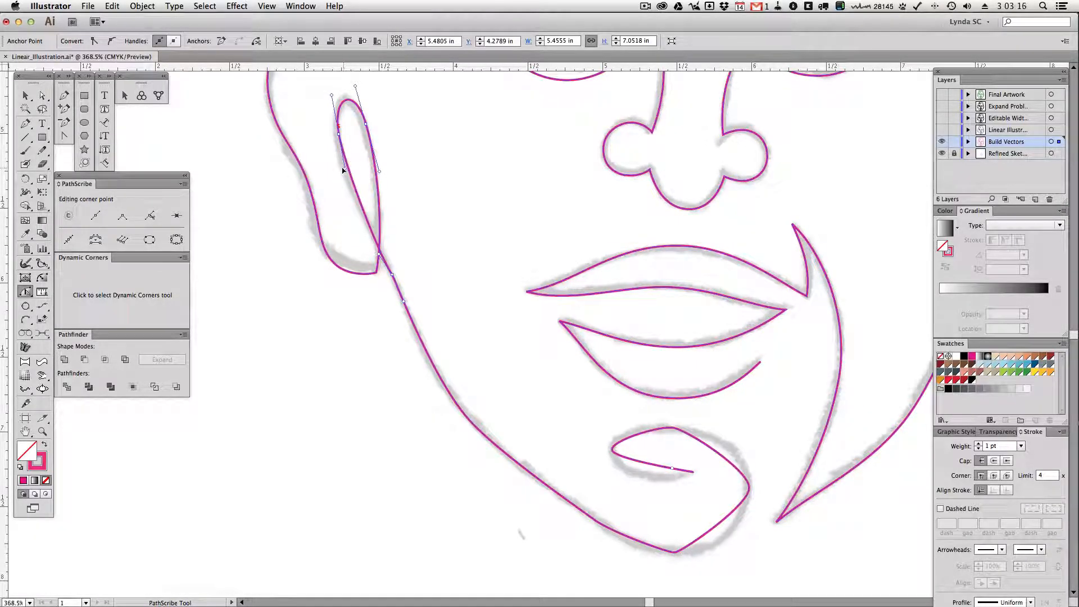
pyautogui.moveTo(347, 169)
pyautogui.mouseDown()
pyautogui.moveTo(358, 158)
pyautogui.moveTo(346, 165)
pyautogui.mouseUp()
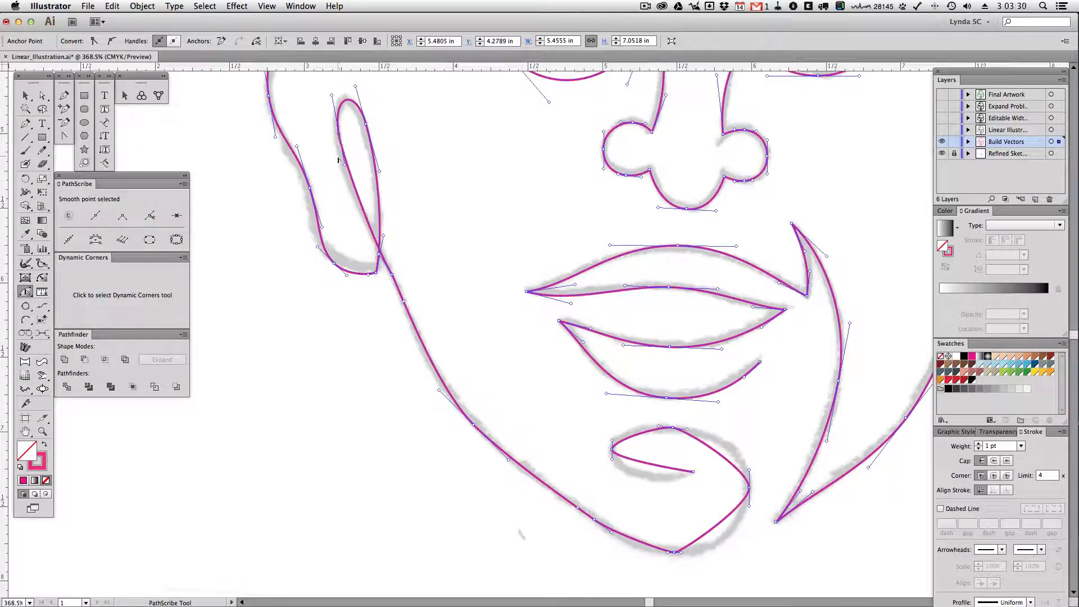
pyautogui.moveTo(344, 167); pyautogui.dragTo(347, 179)
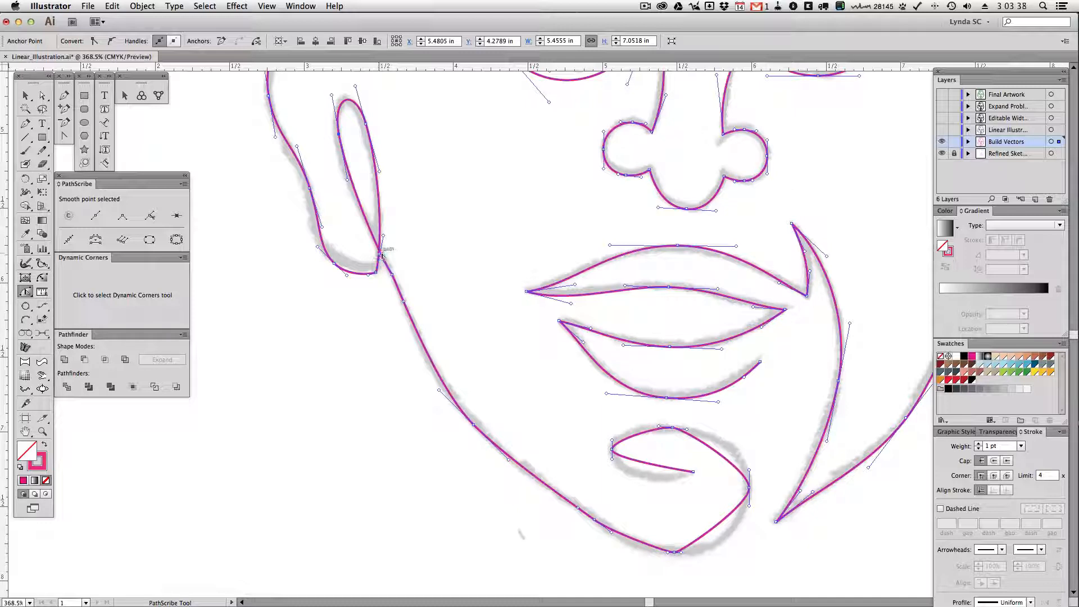
# Reshape the jaw segment below the ear and the segments beneath the chin to follow the sketch
pyautogui.moveTo(424, 344); pyautogui.dragTo(420, 355)
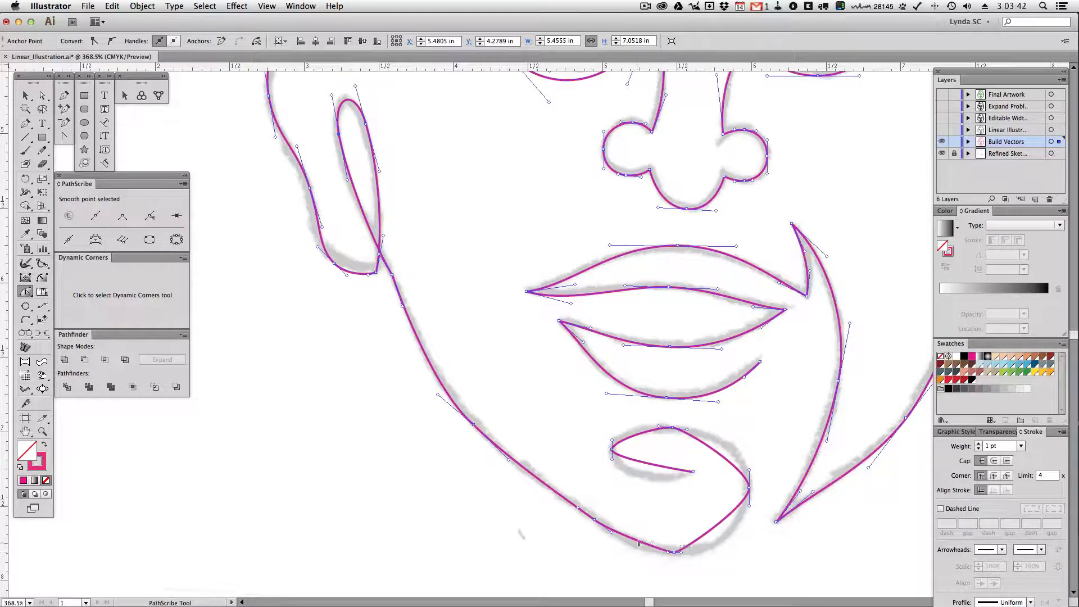
pyautogui.moveTo(641, 539); pyautogui.dragTo(639, 550)
pyautogui.moveTo(731, 555); pyautogui.dragTo(745, 551)
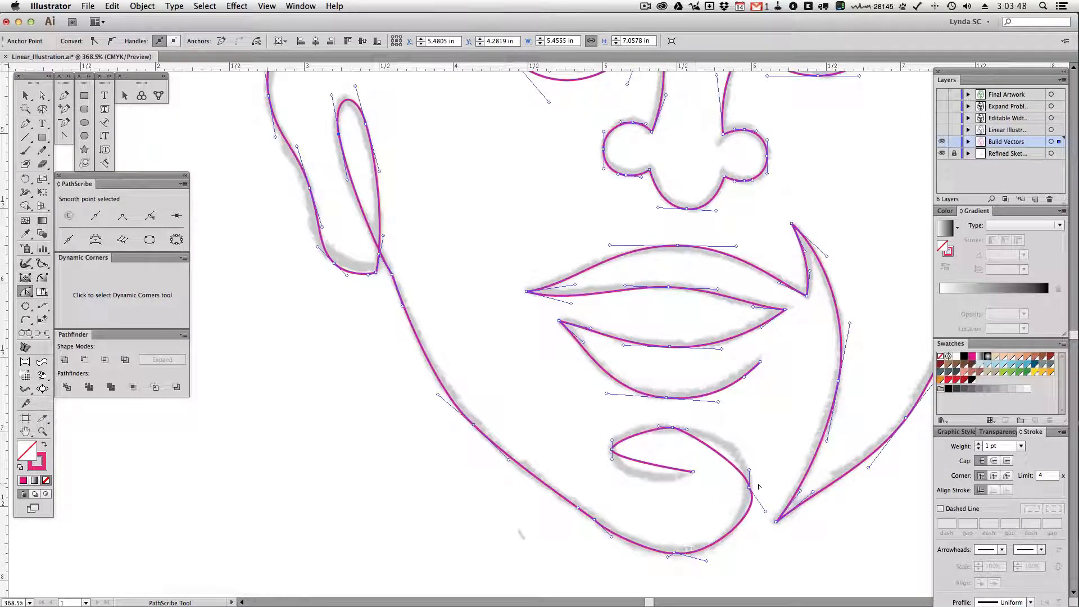
# Bend the segments of the chin curl and adjust the handles of its outer anchor to match the sketch
pyautogui.moveTo(766, 512); pyautogui.dragTo(754, 518)
pyautogui.moveTo(720, 456); pyautogui.dragTo(725, 447)
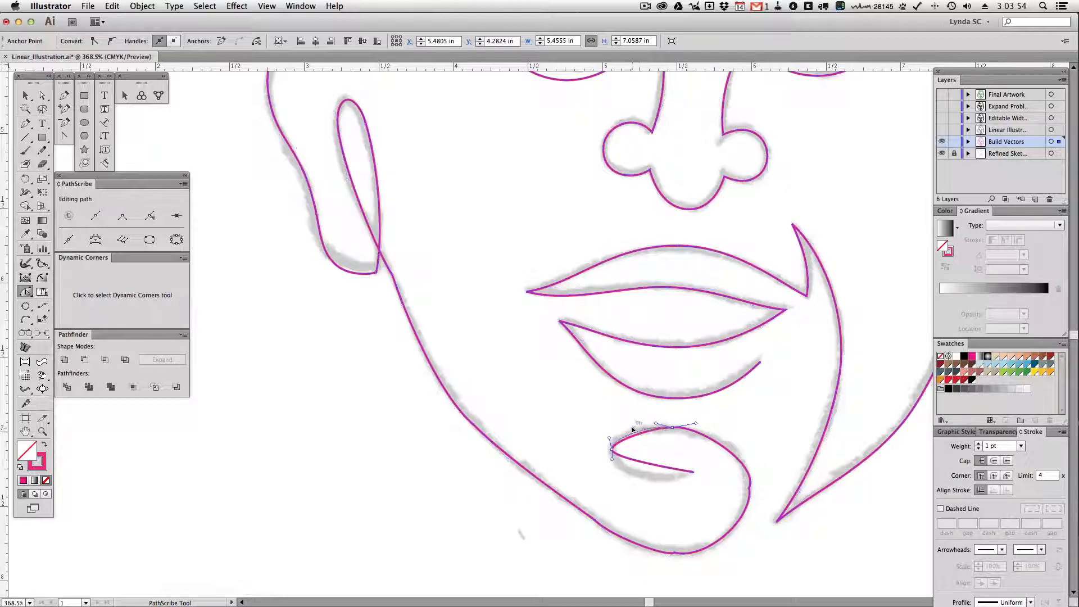
pyautogui.moveTo(638, 458); pyautogui.dragTo(663, 493)
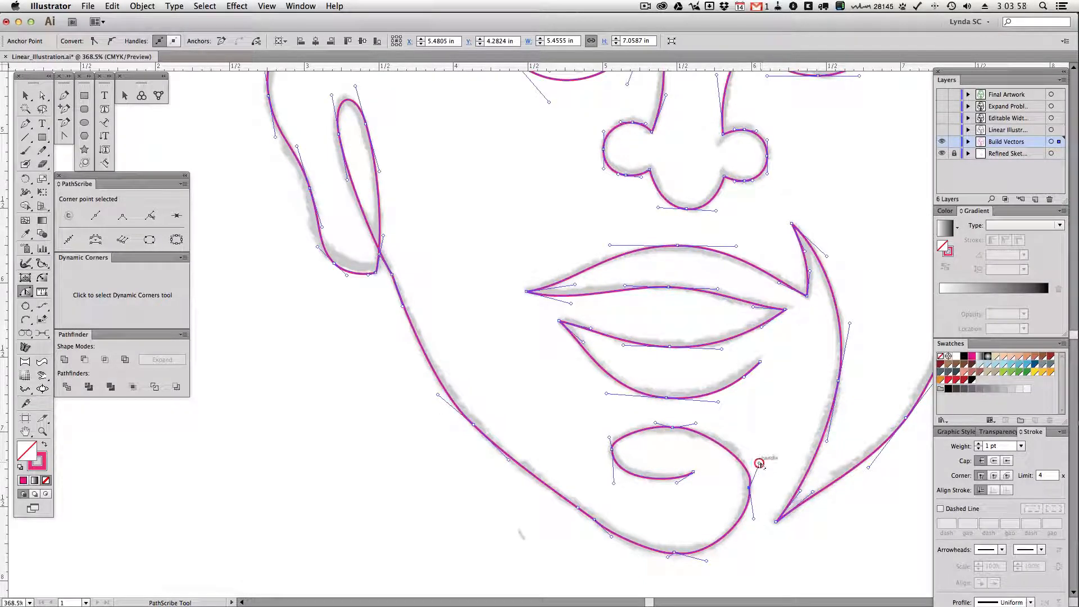
pyautogui.moveTo(760, 463); pyautogui.dragTo(752, 444)
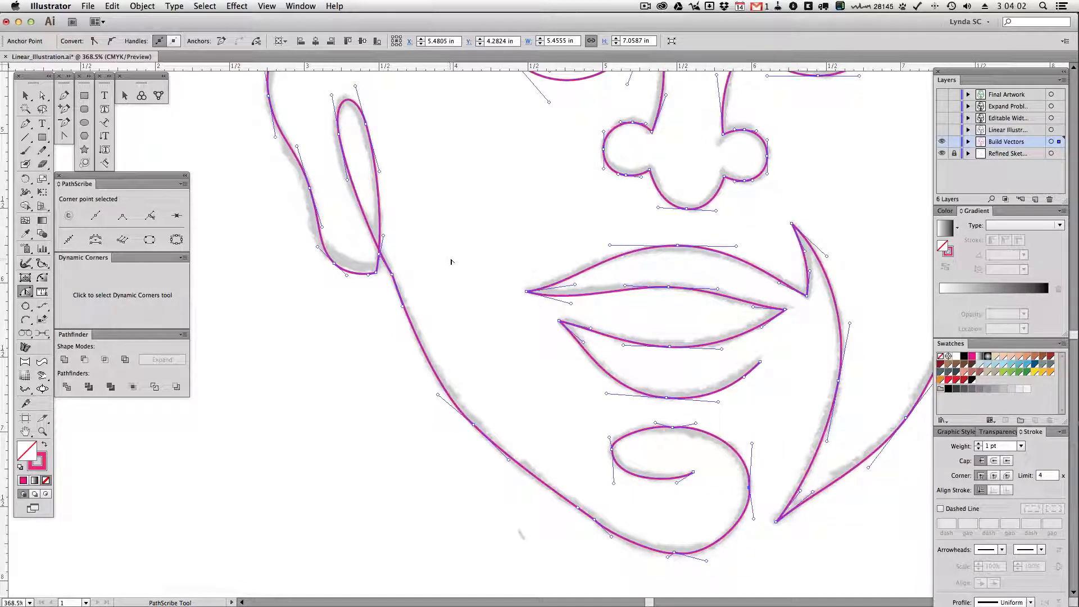
# Select the seven anchor points along the jaw, chin and curl with Direct Selection and convert them to smooth
pyautogui.press('a')
pyautogui.click(390, 284)
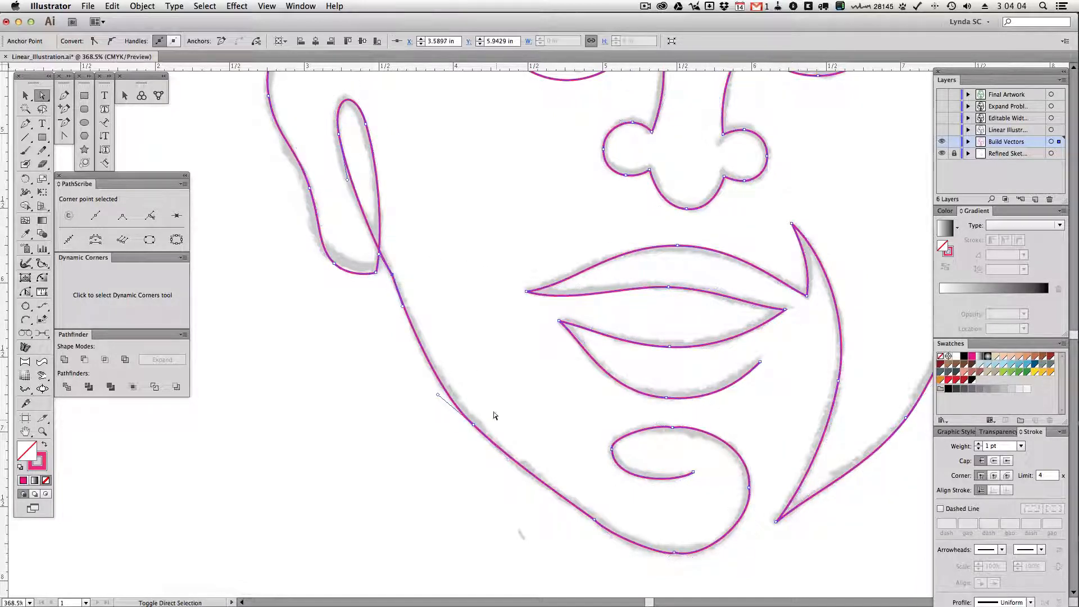
pyautogui.moveTo(606, 496); pyautogui.dragTo(550, 536)
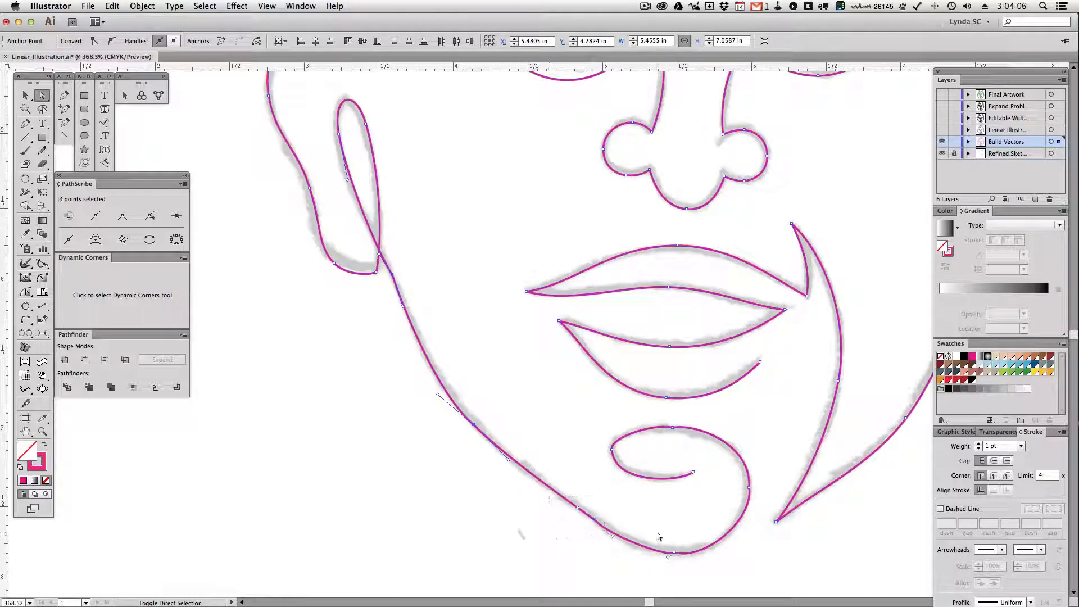
pyautogui.moveTo(663, 530); pyautogui.dragTo(692, 565)
pyautogui.moveTo(696, 417); pyautogui.dragTo(583, 464)
pyautogui.moveTo(725, 476); pyautogui.dragTo(762, 507)
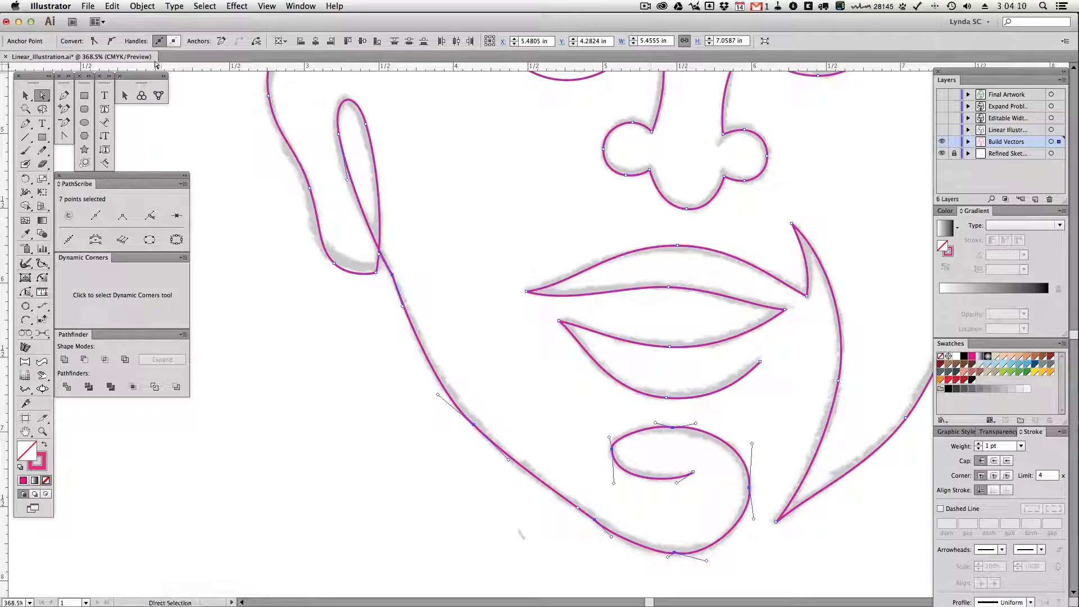
pyautogui.click(111, 41)
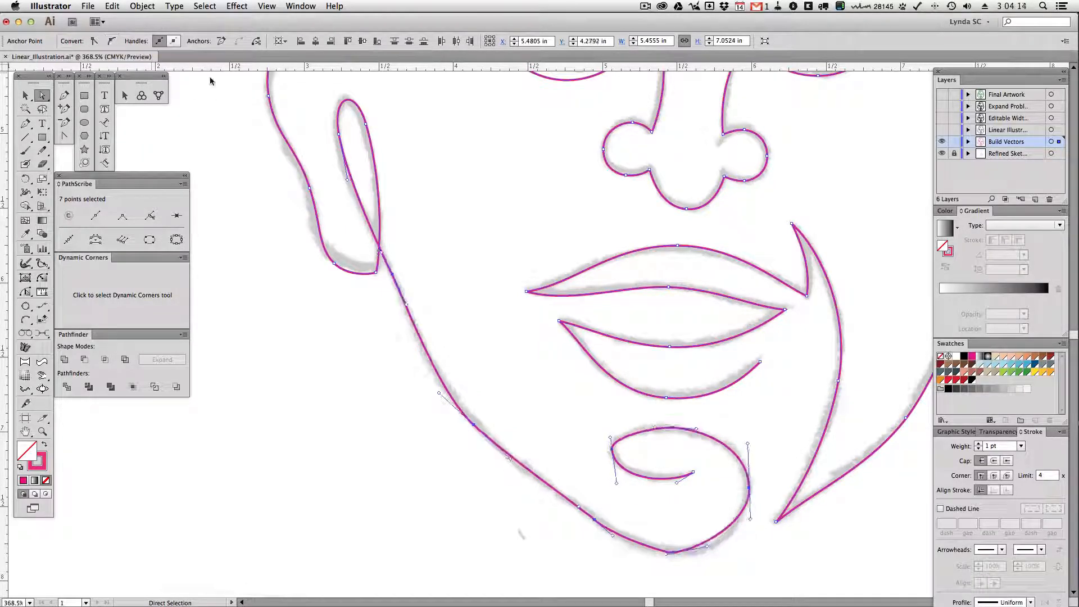
# Fine-tune the position and handles of the curl's upper and inner anchor points to round the curve
pyautogui.click(703, 436)
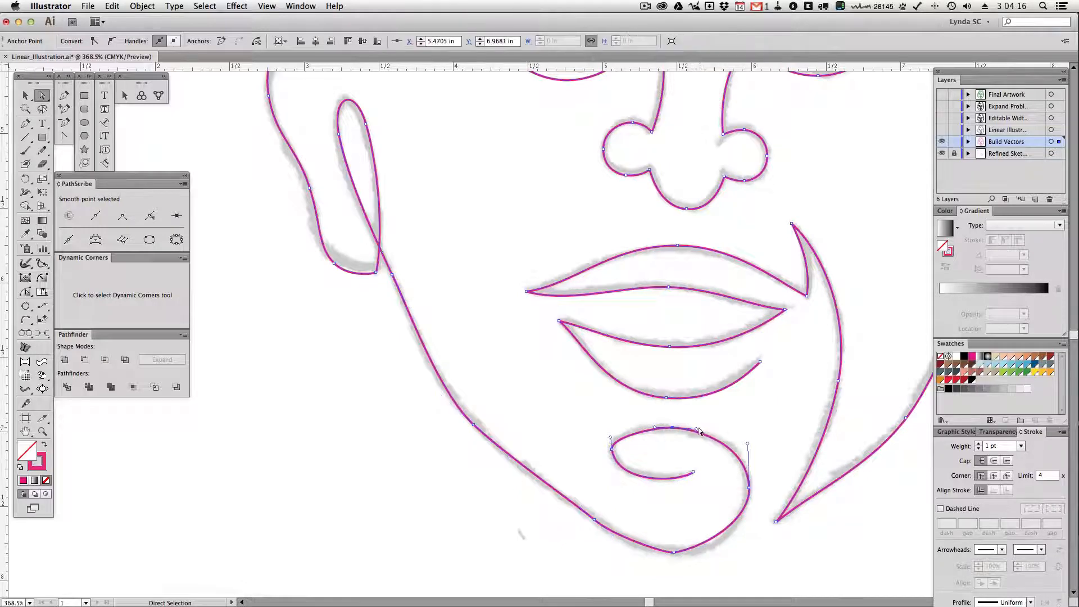
pyautogui.moveTo(696, 429); pyautogui.dragTo(667, 429)
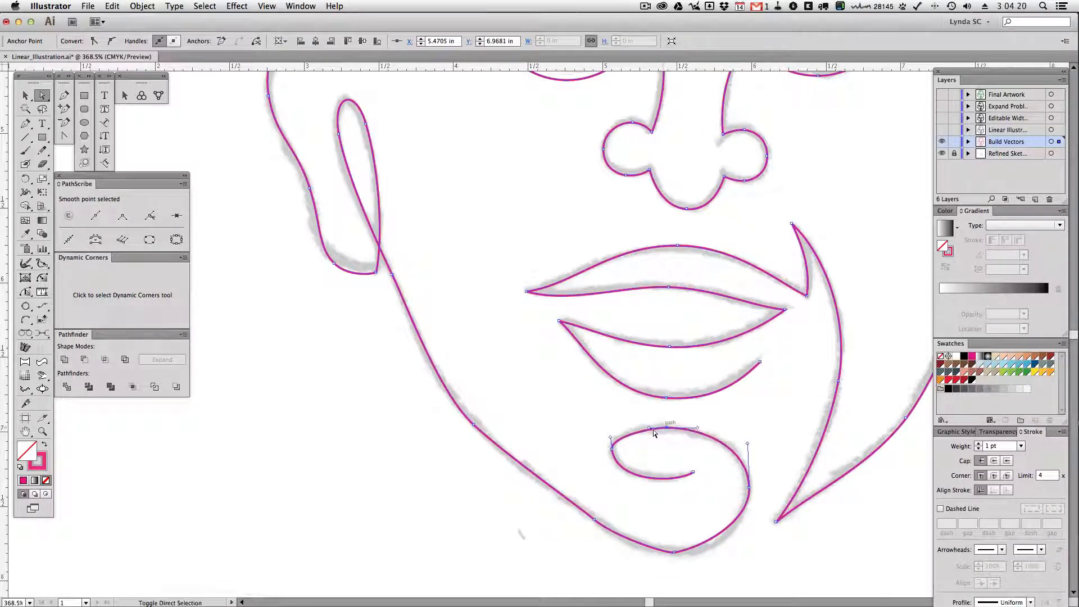
pyautogui.moveTo(612, 448); pyautogui.dragTo(612, 432)
pyautogui.moveTo(613, 487); pyautogui.dragTo(612, 480)
# Level and lengthen the handles of the anchor under the chin, and adjust the jawline handle to fit the sketch
pyautogui.click(749, 488)
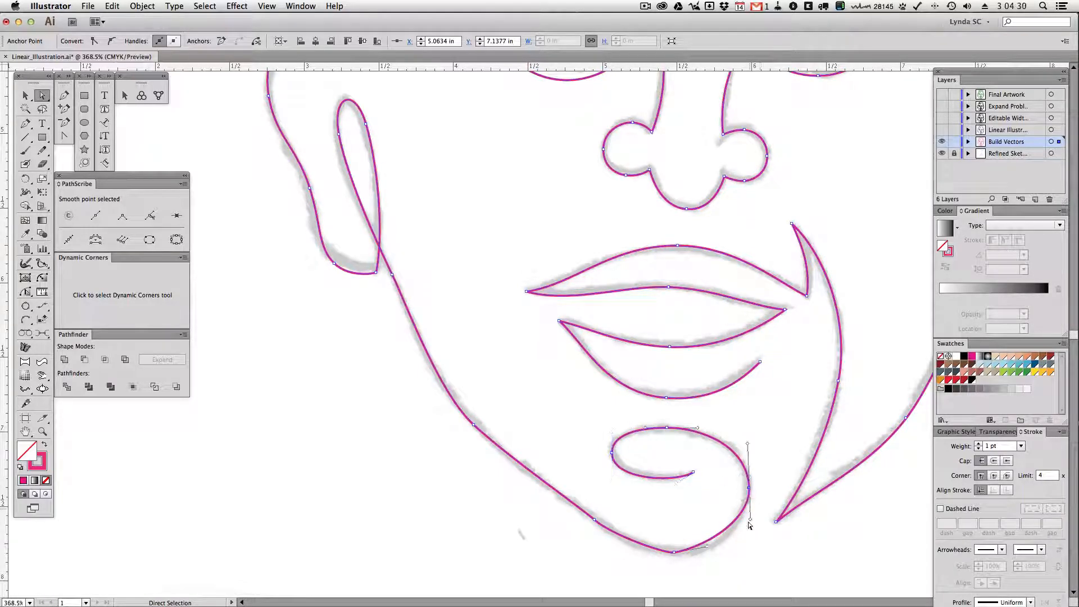
pyautogui.moveTo(705, 543); pyautogui.dragTo(649, 554)
pyautogui.click(673, 552)
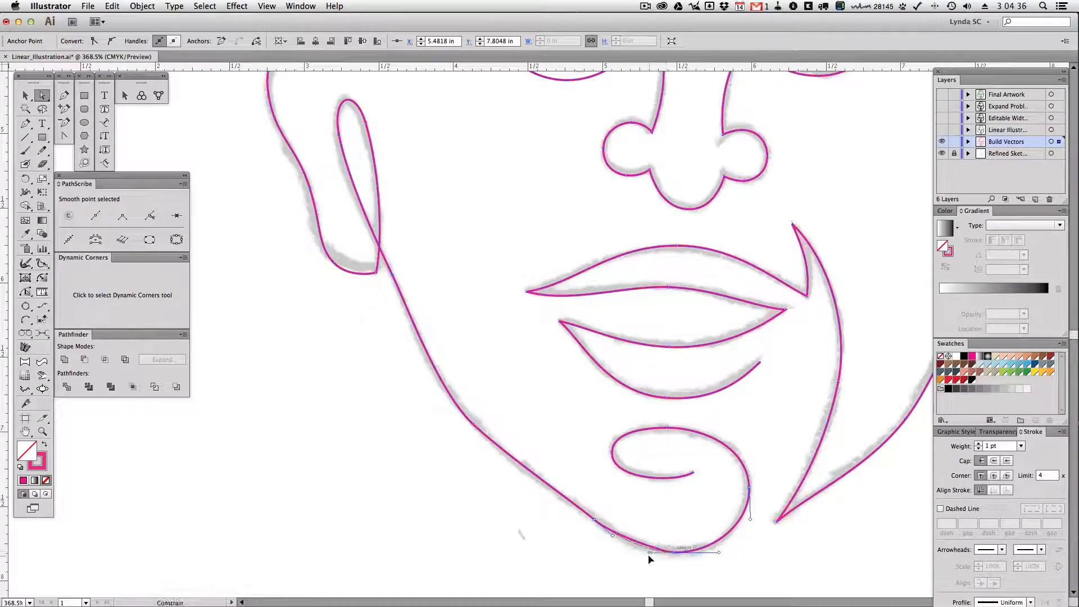
pyautogui.click(556, 485)
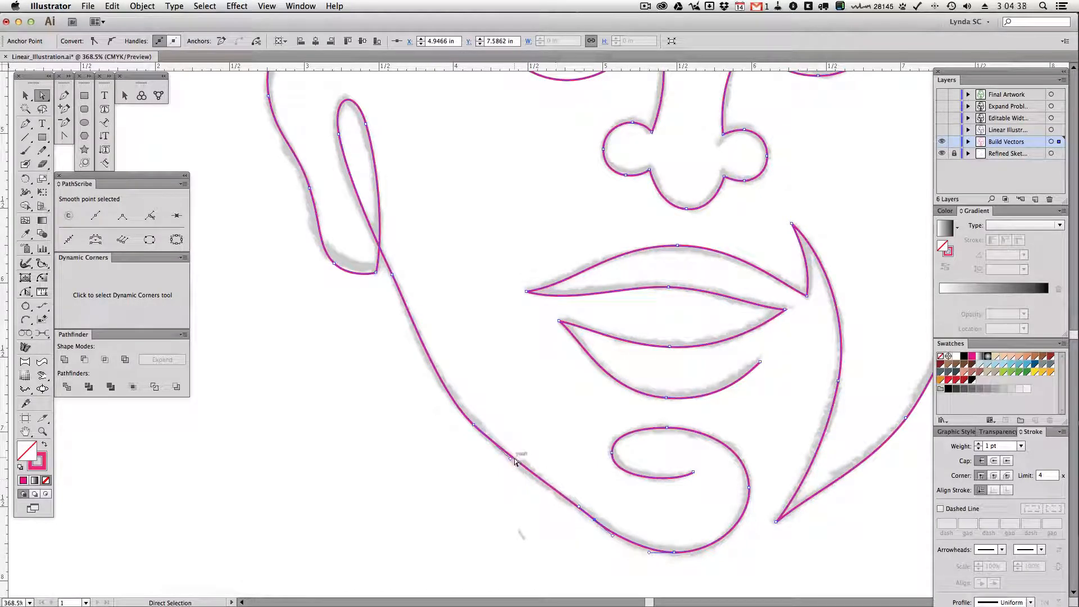
pyautogui.moveTo(518, 458); pyautogui.dragTo(516, 467)
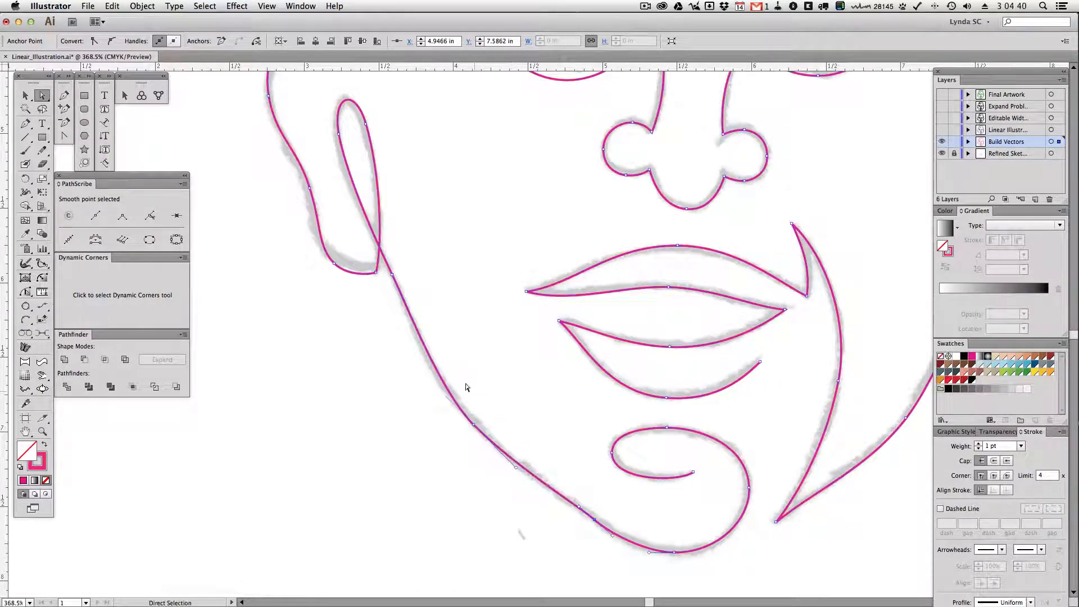
# Adjust the jawline handle, then shift the upper anchor of the left inner-ear loop and lengthen its lower handle
pyautogui.moveTo(441, 393); pyautogui.dragTo(431, 382)
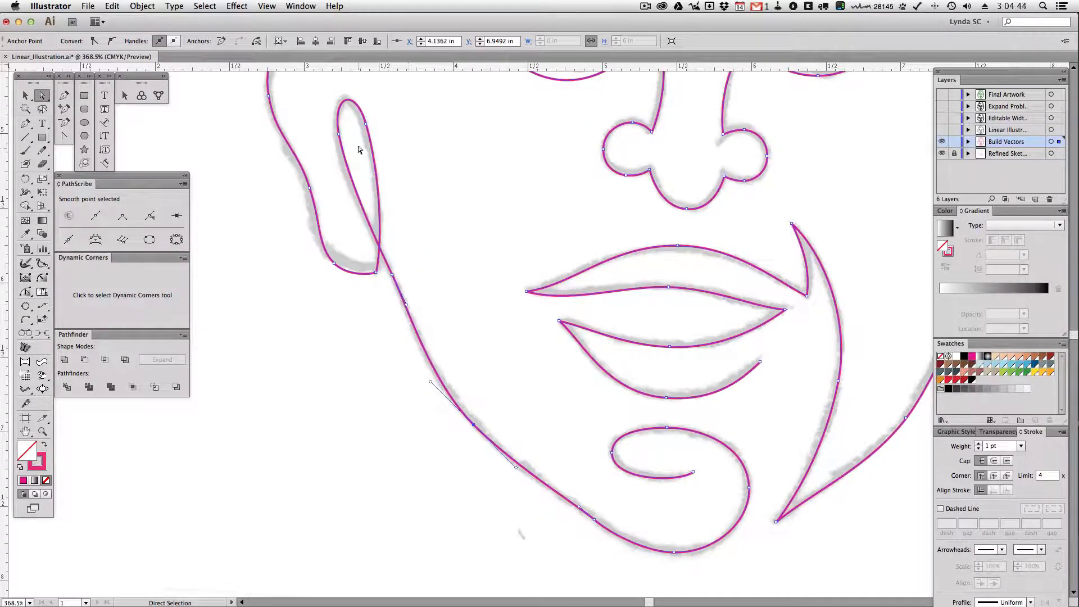
pyautogui.moveTo(338, 134); pyautogui.dragTo(335, 137)
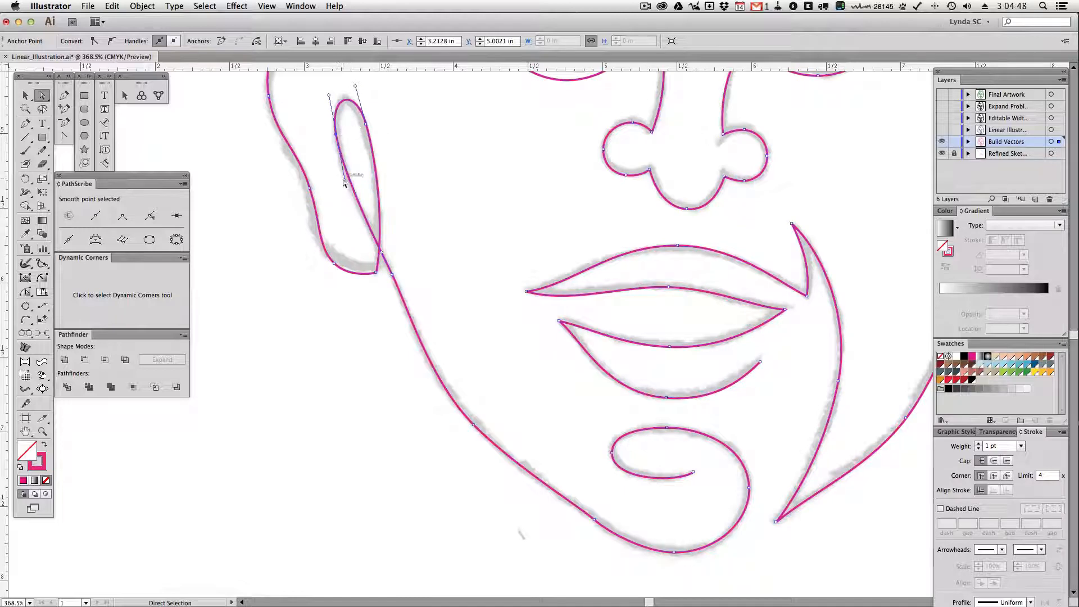
pyautogui.moveTo(344, 181); pyautogui.dragTo(346, 189)
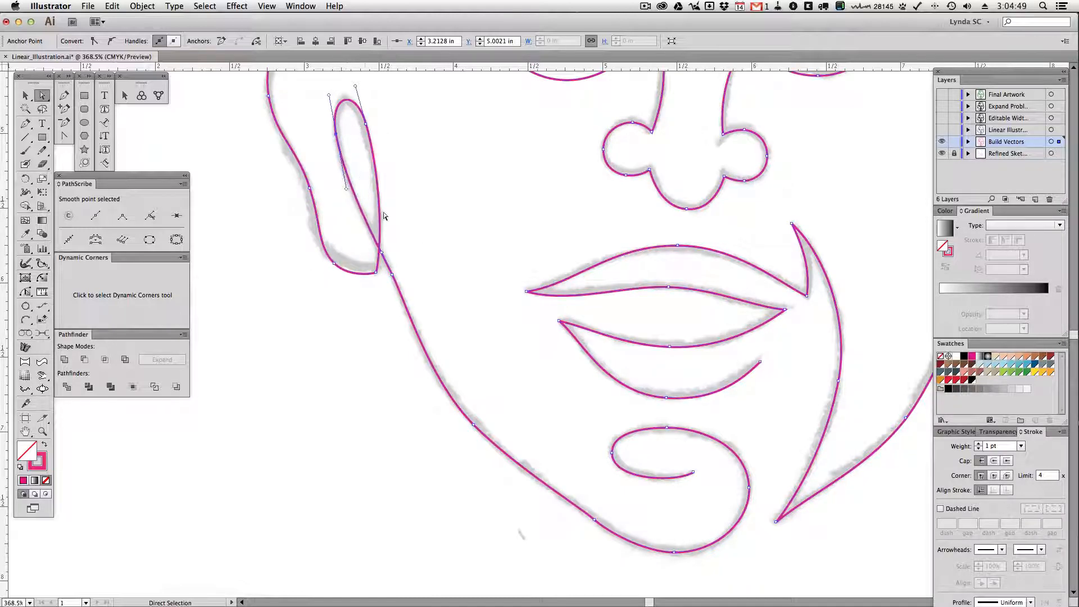
pyautogui.click(447, 260)
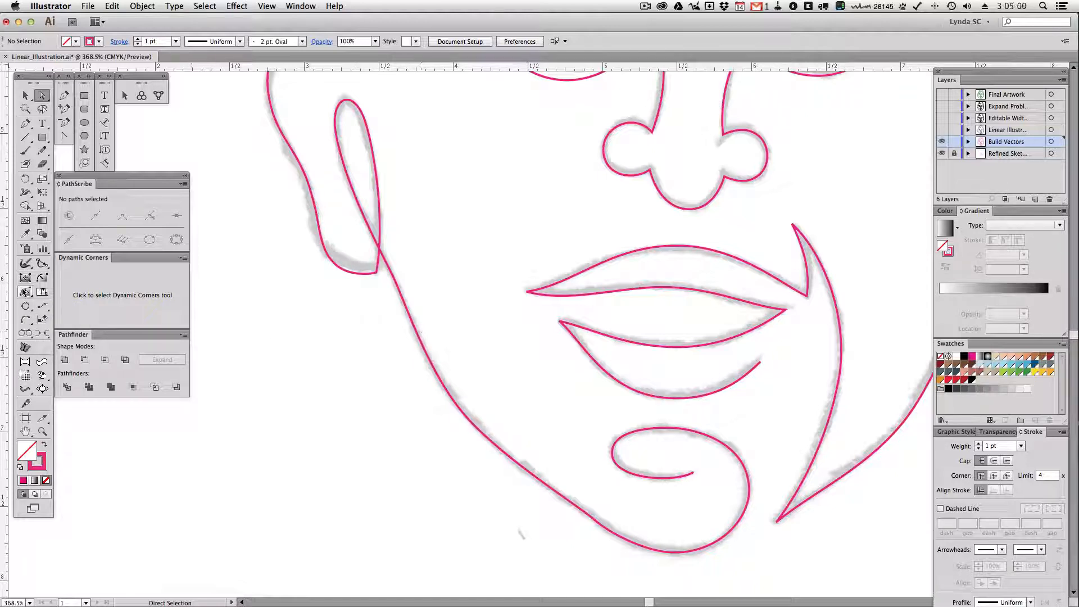
# Try reshaping the left earlobe's lower curve with the PathScribe tool and check the anchor on the ear's outer edge
pyautogui.click(26, 292)
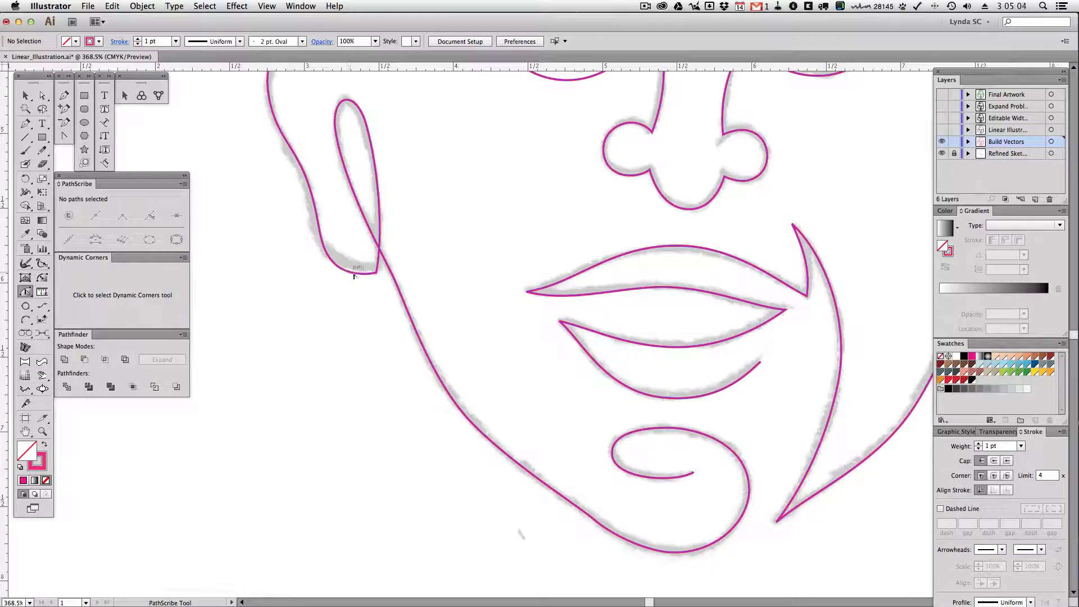
pyautogui.moveTo(365, 275); pyautogui.dragTo(363, 295)
pyautogui.press('super+z')
pyautogui.press('super')
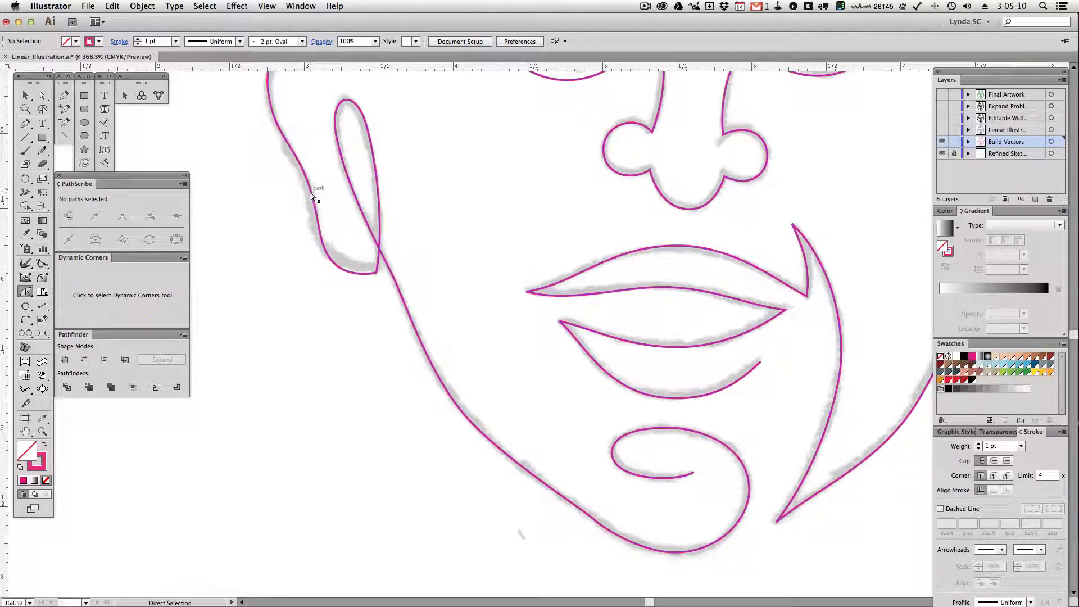
pyautogui.click(309, 189)
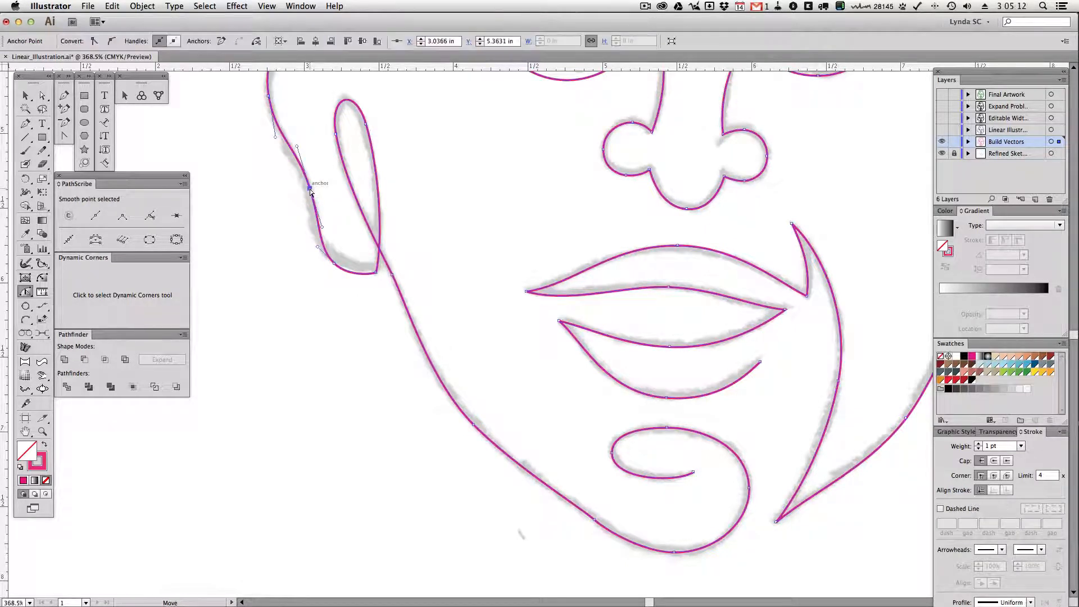
pyautogui.click(474, 281)
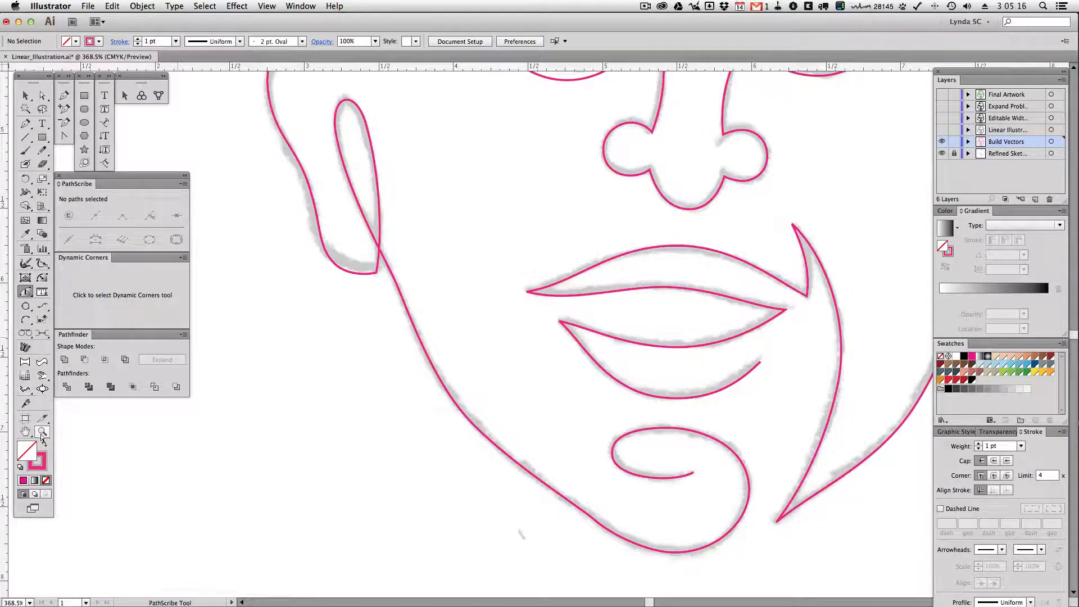
# Examine the complete traced face with all its paths selected
pyautogui.press('super+0')
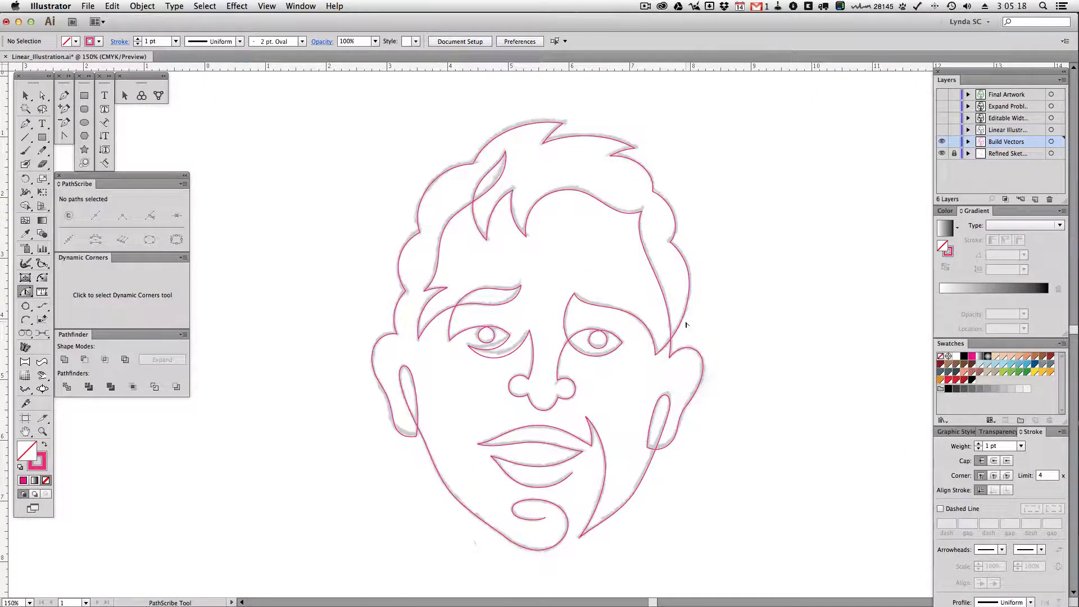
pyautogui.press('v')
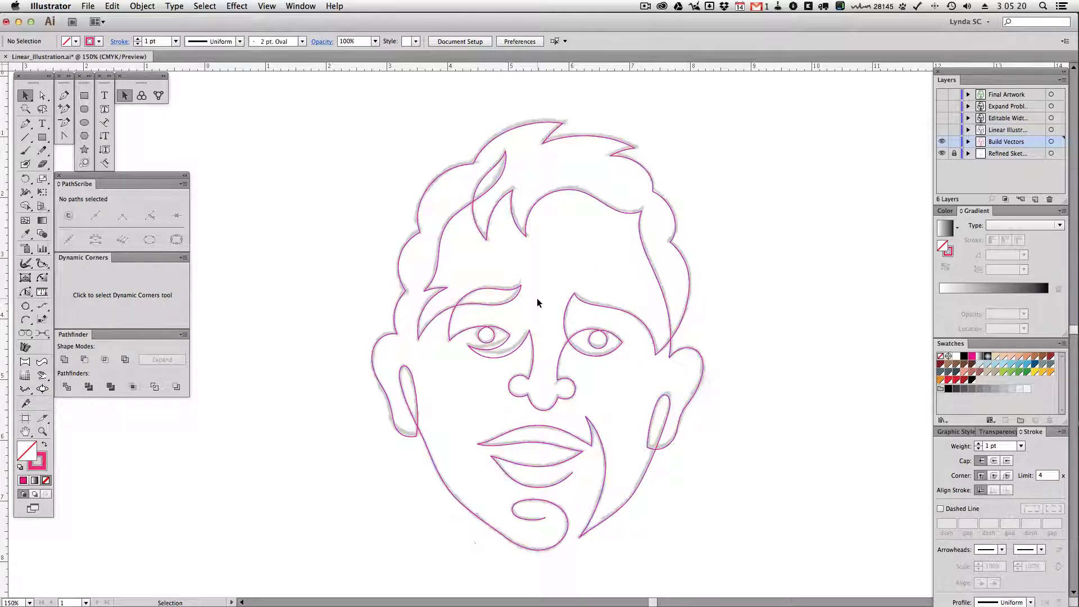
pyautogui.click(591, 309)
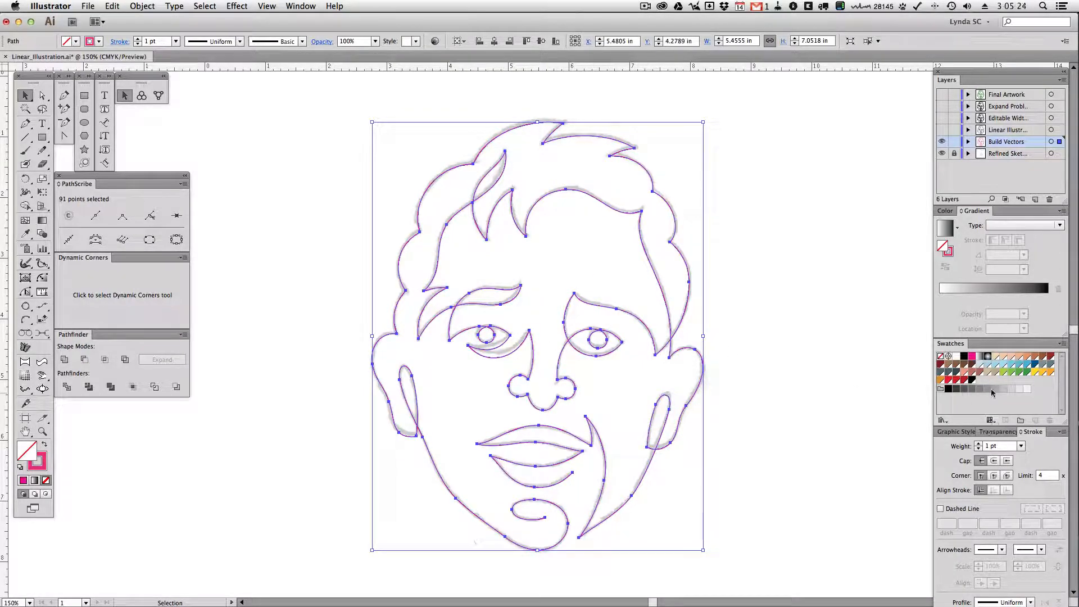
# Hide the Build Vectors and Refined Sketch layers and show the Linear Illustration layer
pyautogui.click(942, 143)
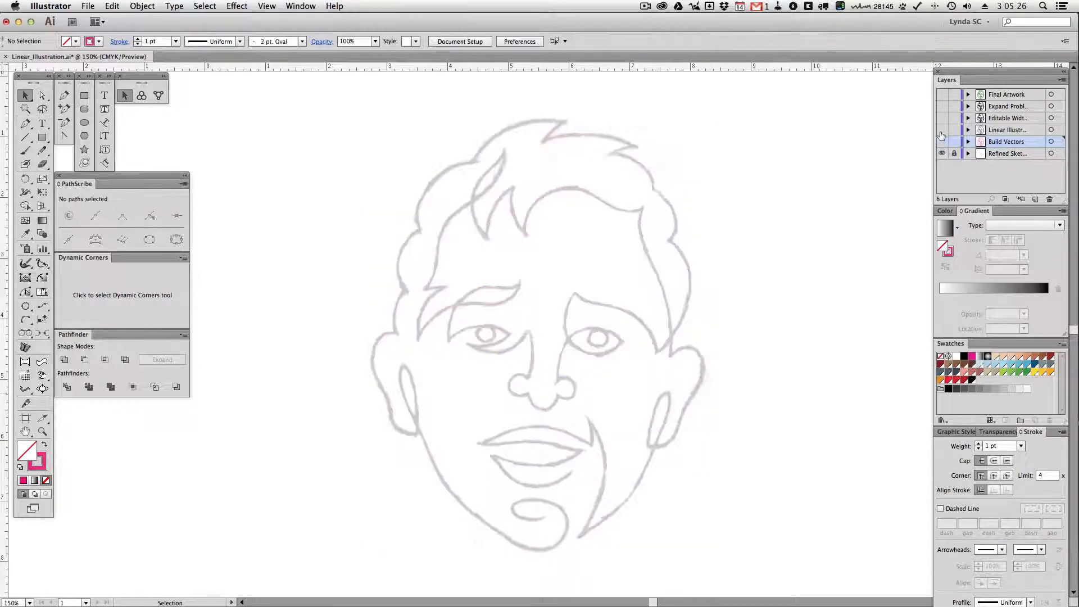
pyautogui.click(942, 153)
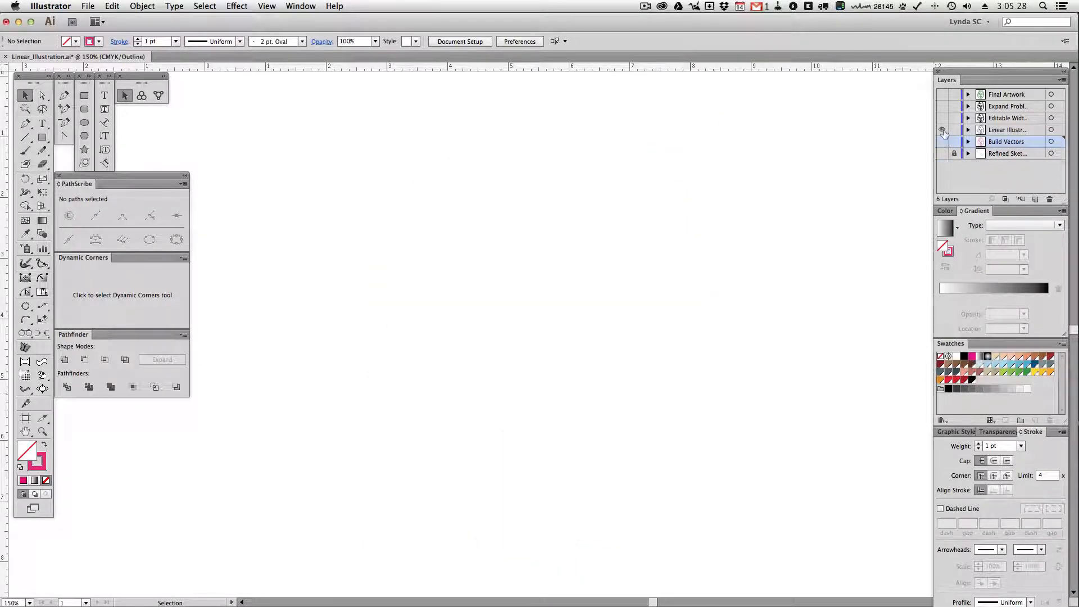
pyautogui.click(943, 131)
# Select all the line art and thicken the outer curve of the left nostril to about 5.41 pt with the Width tool
pyautogui.press('super+a')
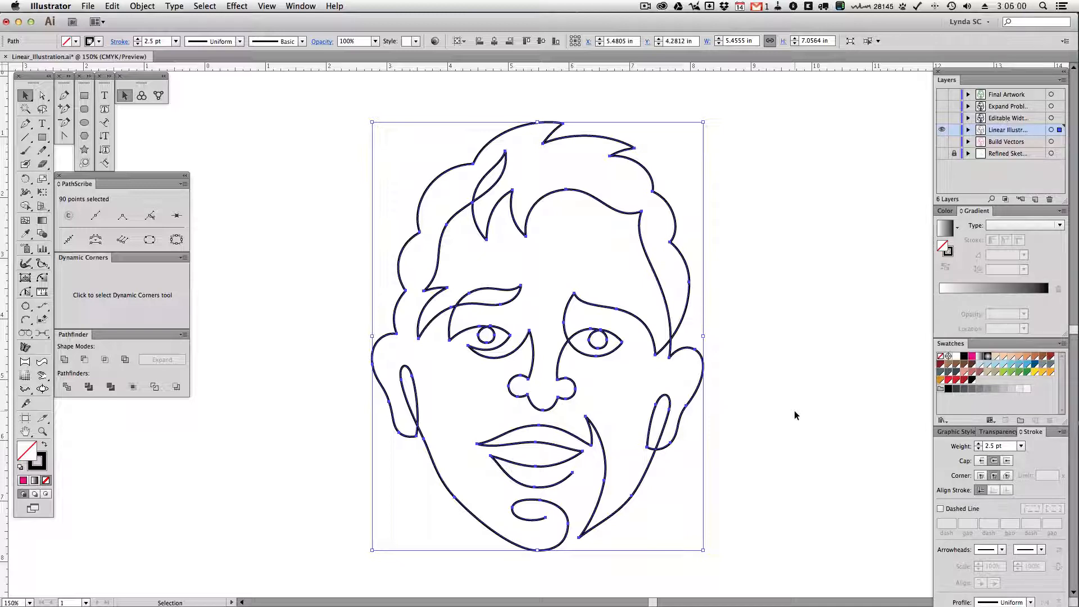
pyautogui.click(25, 194)
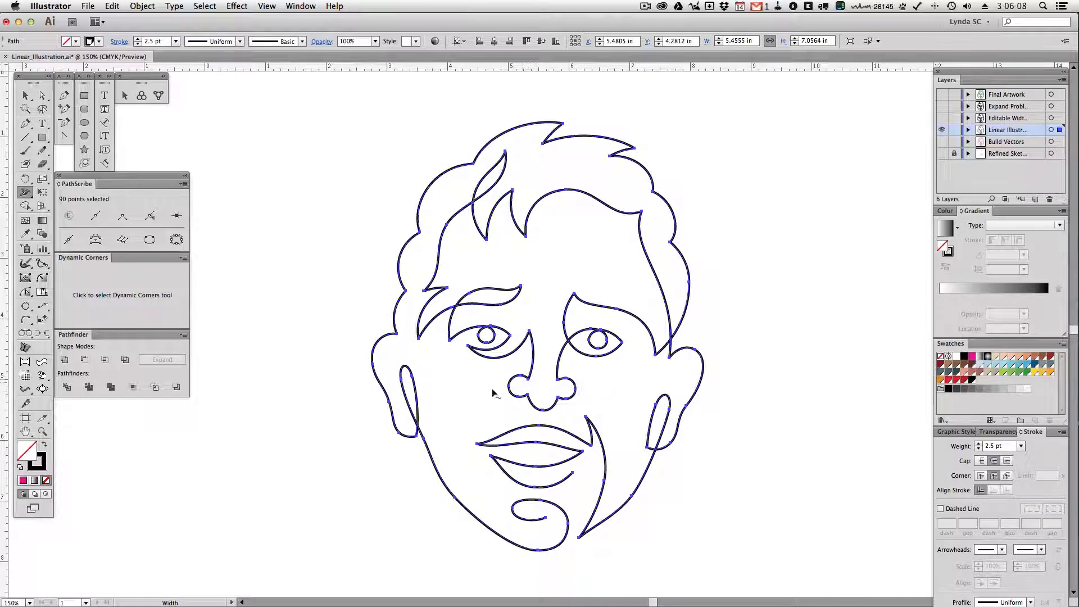
pyautogui.click(42, 431)
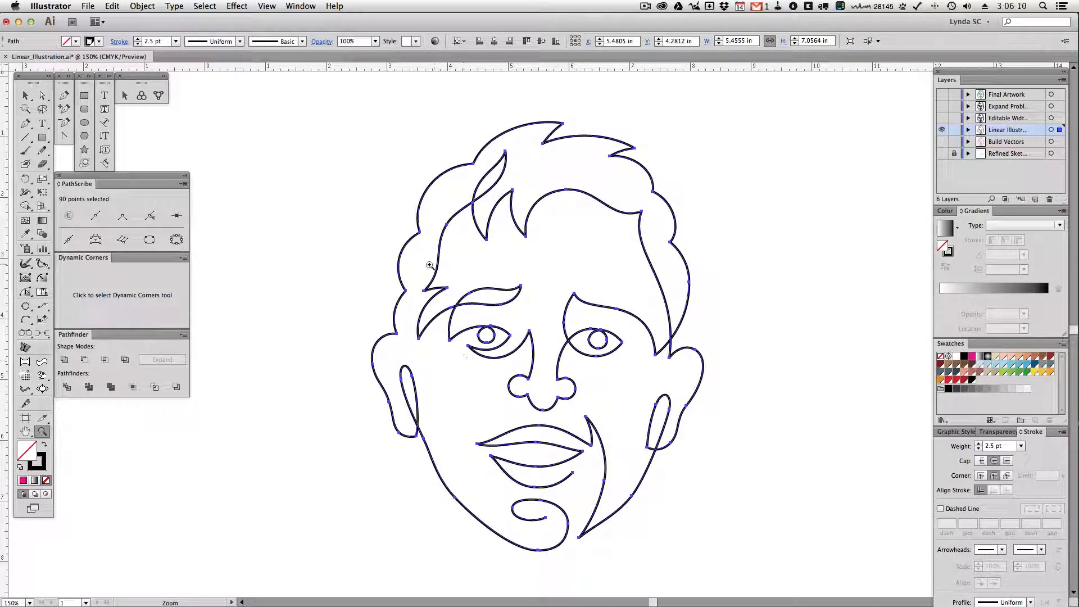
pyautogui.moveTo(429, 264); pyautogui.dragTo(655, 494)
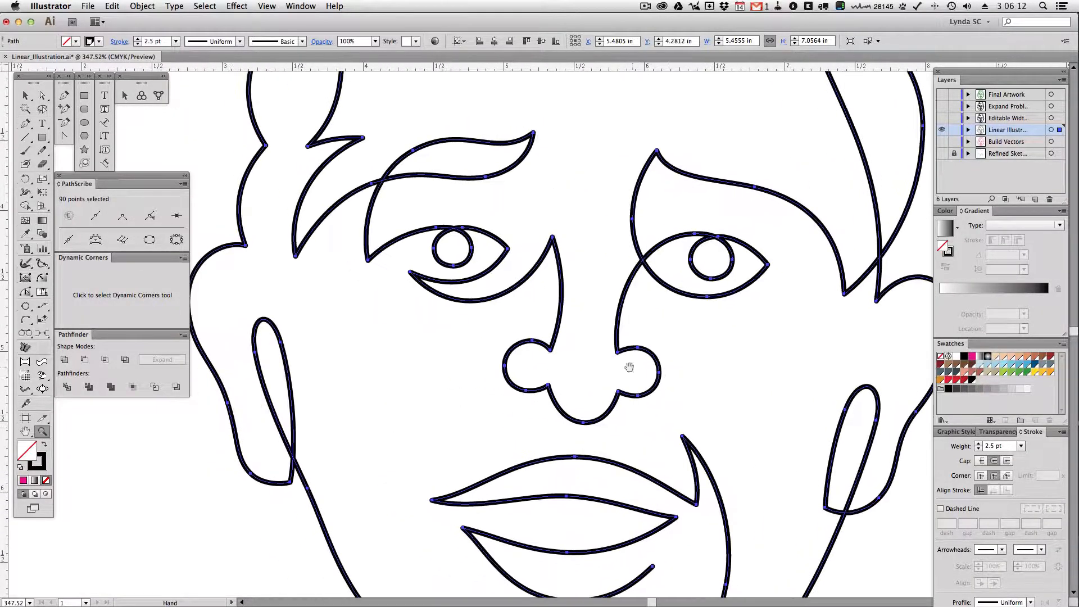
pyautogui.click(26, 191)
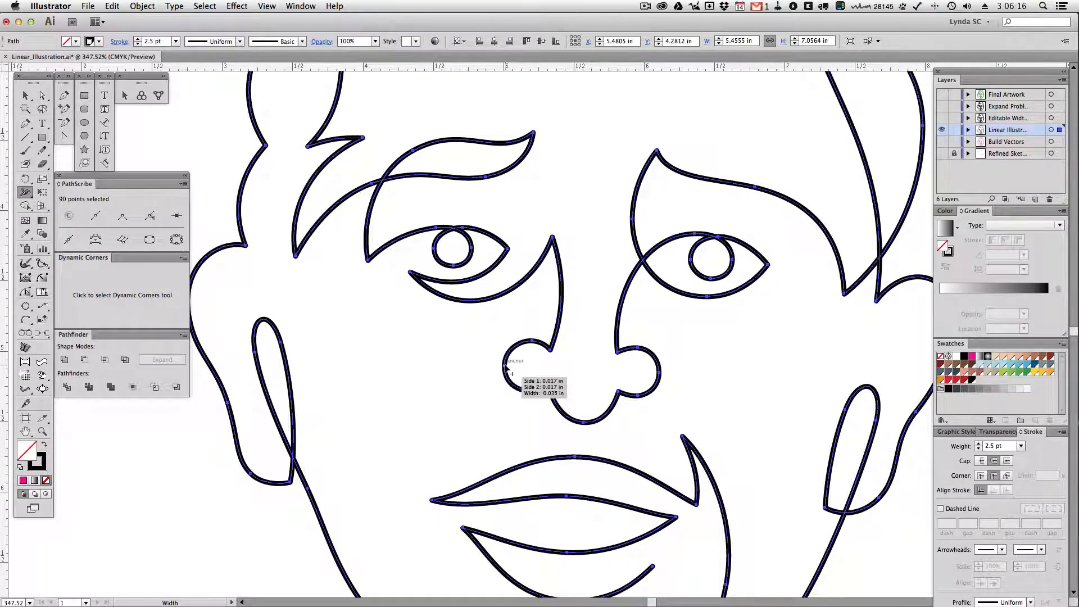
pyautogui.moveTo(505, 366); pyautogui.dragTo(510, 369)
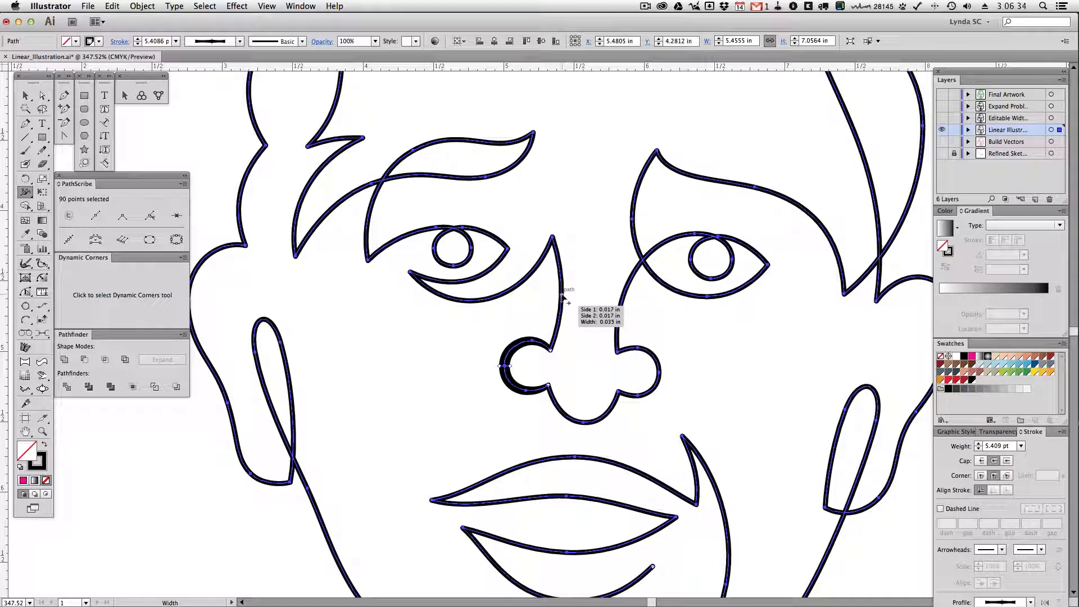
# Widen the stroke at the nose bridge's upper corner to about 7.41 pt and thicken the left eyebrow tip and temple hair point
pyautogui.moveTo(564, 295); pyautogui.dragTo(568, 295)
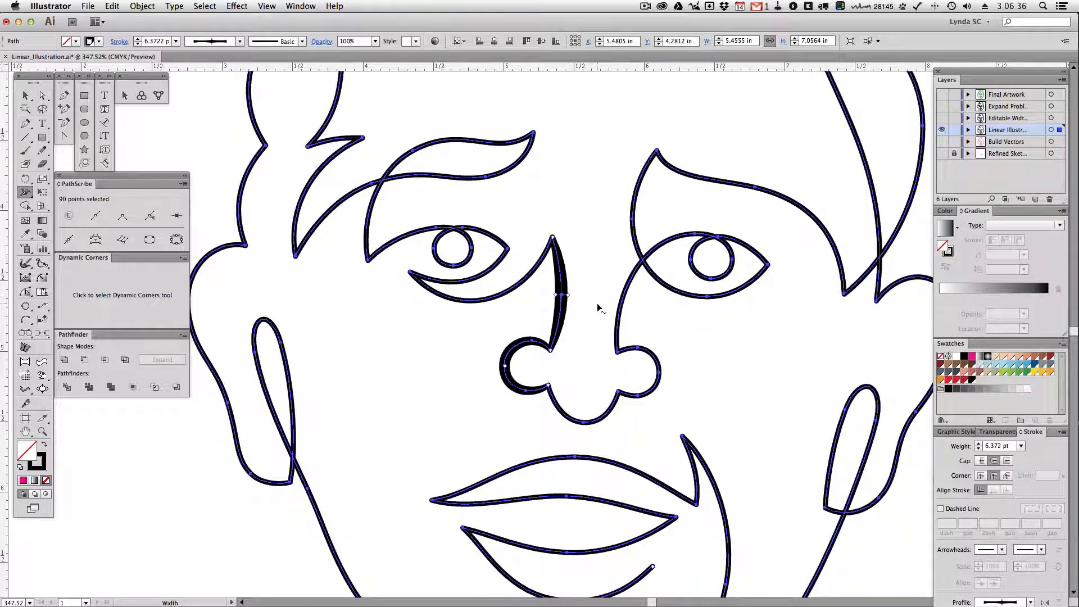
pyautogui.press('super+z')
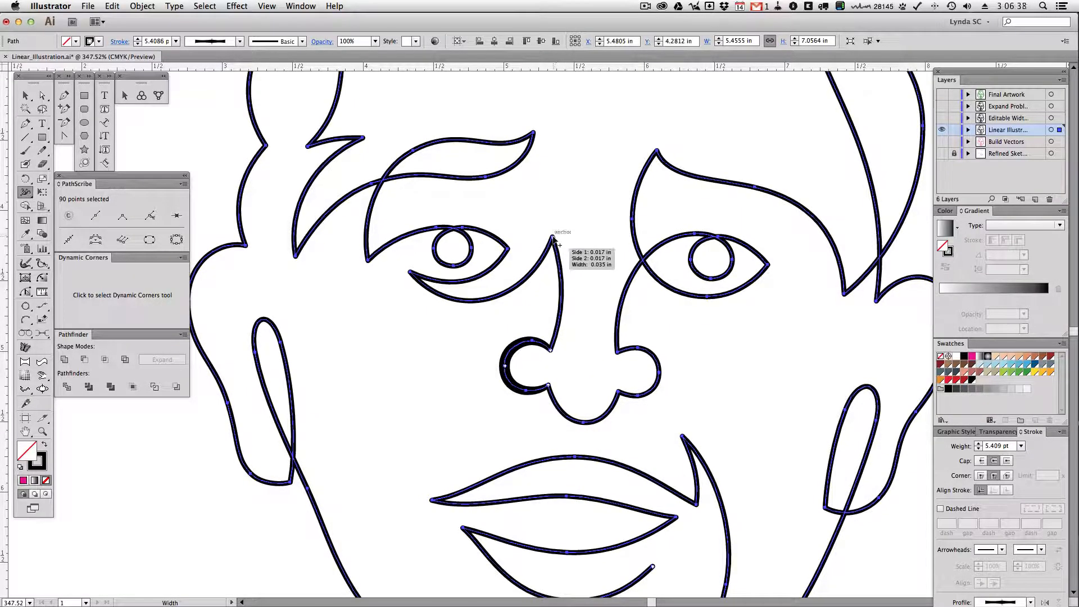
pyautogui.moveTo(552, 237); pyautogui.dragTo(556, 233)
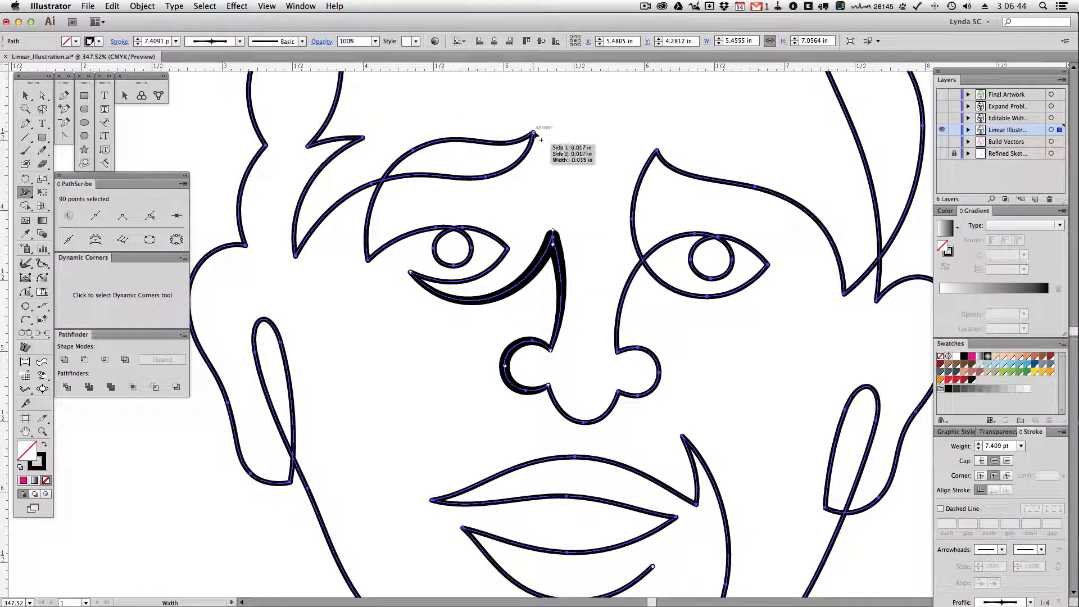
pyautogui.moveTo(534, 133); pyautogui.dragTo(539, 130)
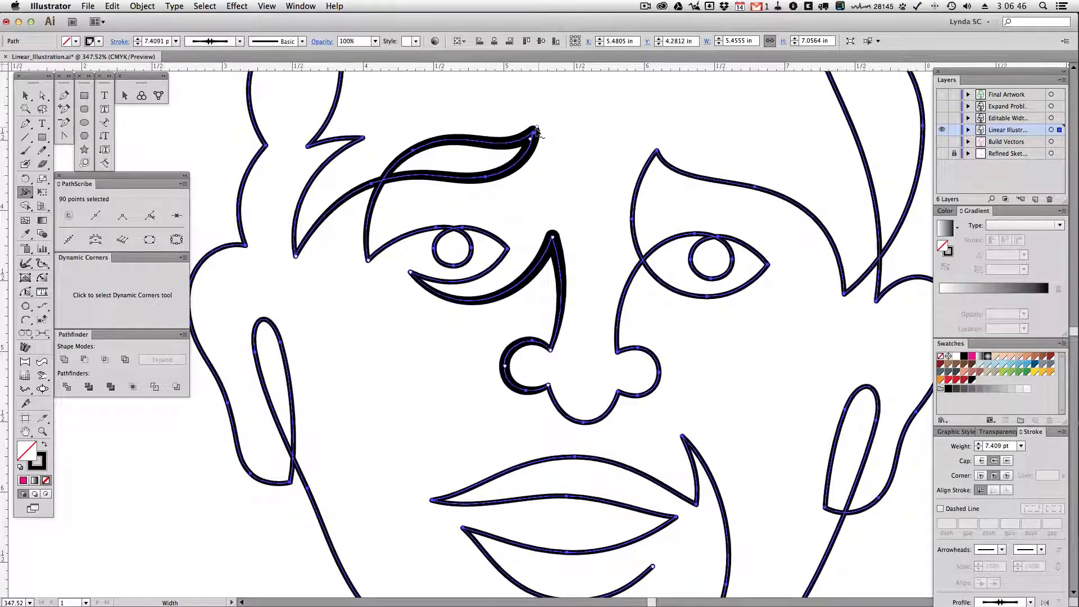
pyautogui.moveTo(365, 139); pyautogui.dragTo(371, 142)
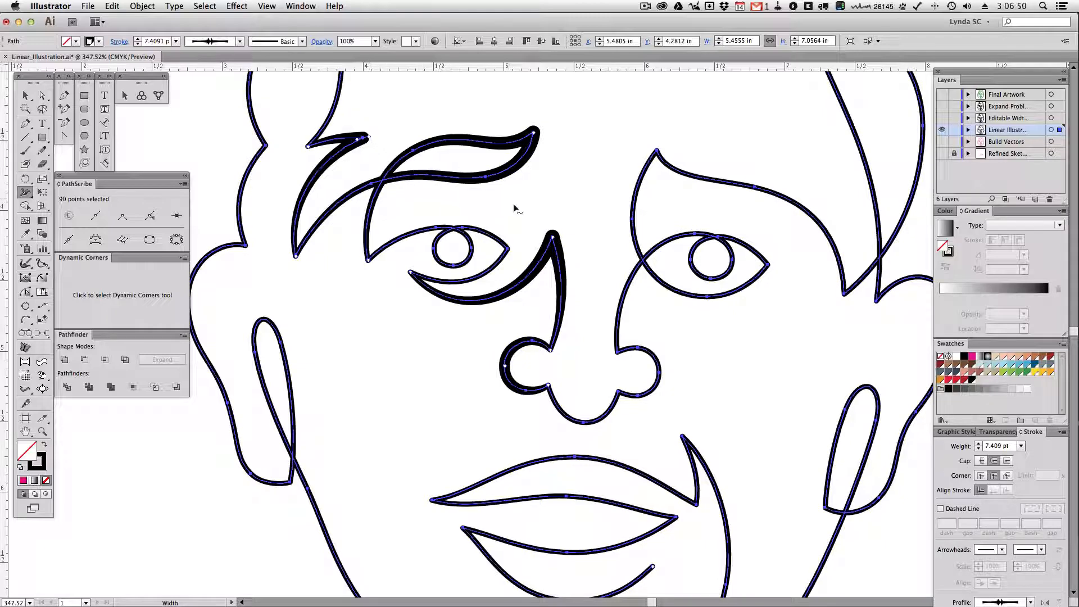
# Thicken the strokes of the left eye at its upper lid, iris circle and inner corner
pyautogui.moveTo(436, 227); pyautogui.dragTo(437, 223)
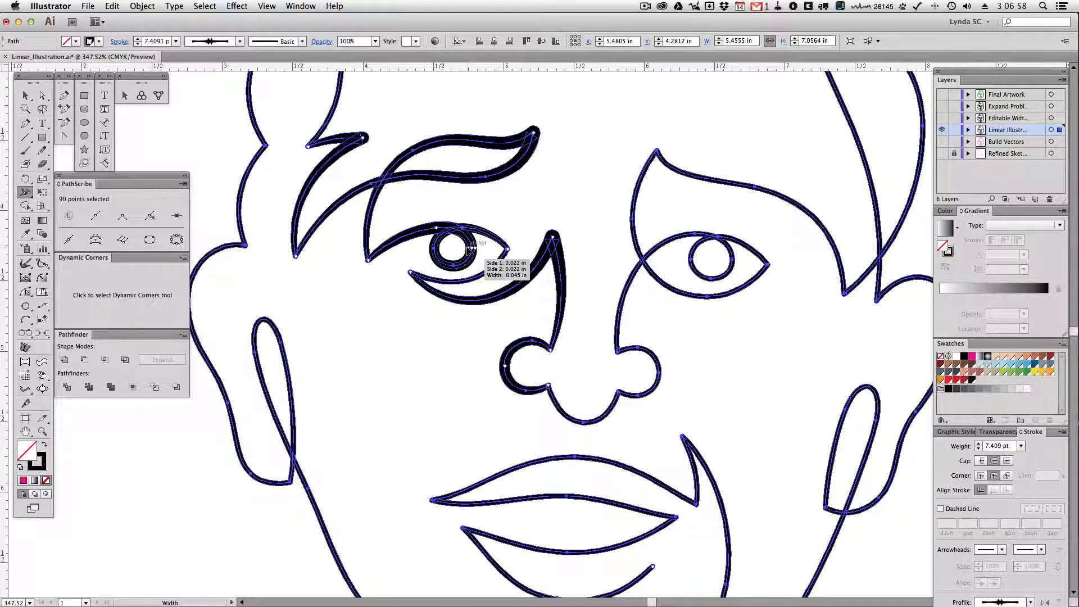
pyautogui.press('cmd+z')
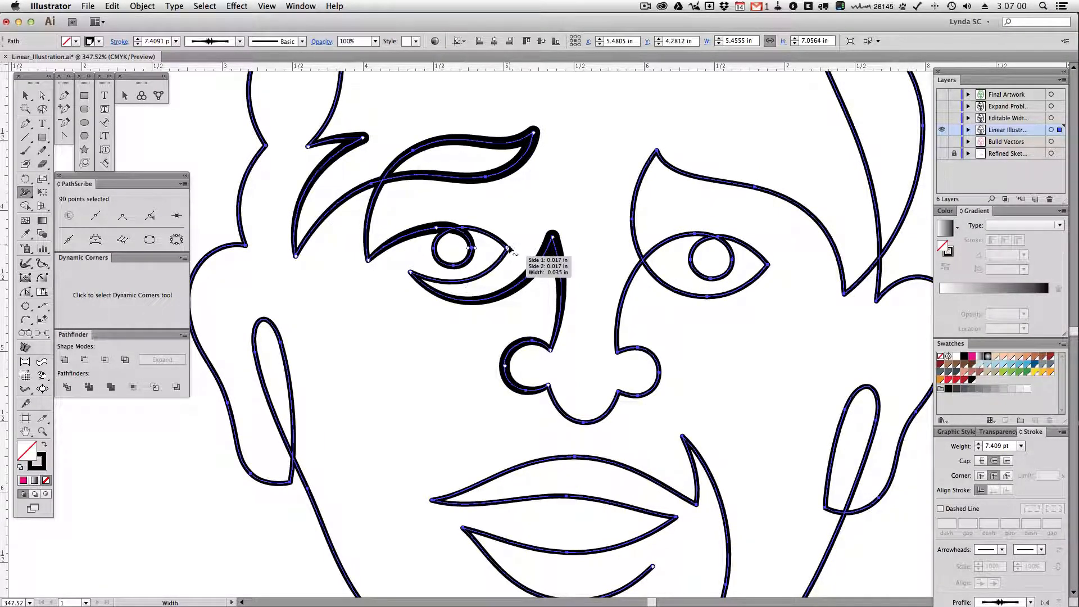
pyautogui.moveTo(515, 255); pyautogui.dragTo(515, 251)
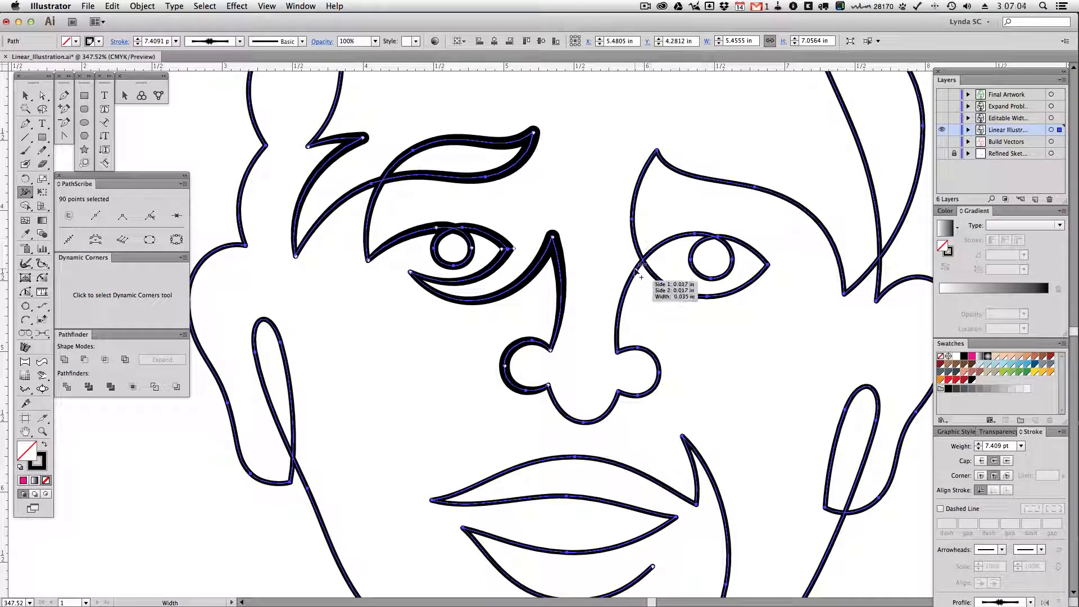
# Thicken the line from the nose into the right upper eyelid, the iris circle and the curve into the lower lid
pyautogui.moveTo(636, 268); pyautogui.dragTo(631, 267)
pyautogui.moveTo(633, 269); pyautogui.dragTo(635, 268)
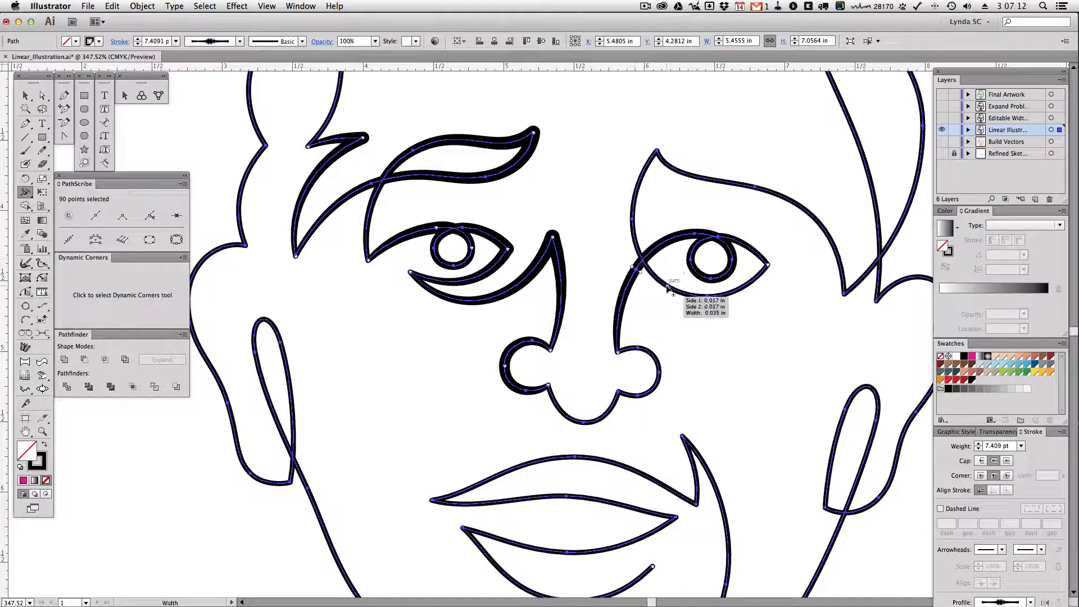
pyautogui.moveTo(666, 288); pyautogui.dragTo(668, 293)
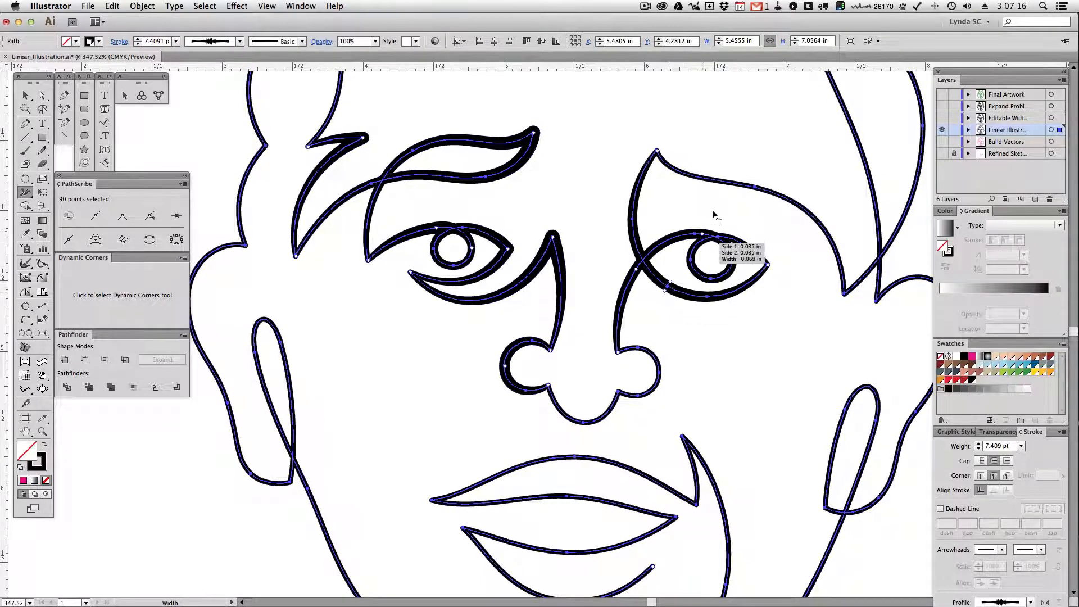
# Thicken the left hairline strand and the downward forelock point, taking the point to about 7.61 pt
pyautogui.moveTo(508, 188); pyautogui.dragTo(538, 459)
pyautogui.moveTo(421, 249); pyautogui.dragTo(426, 252)
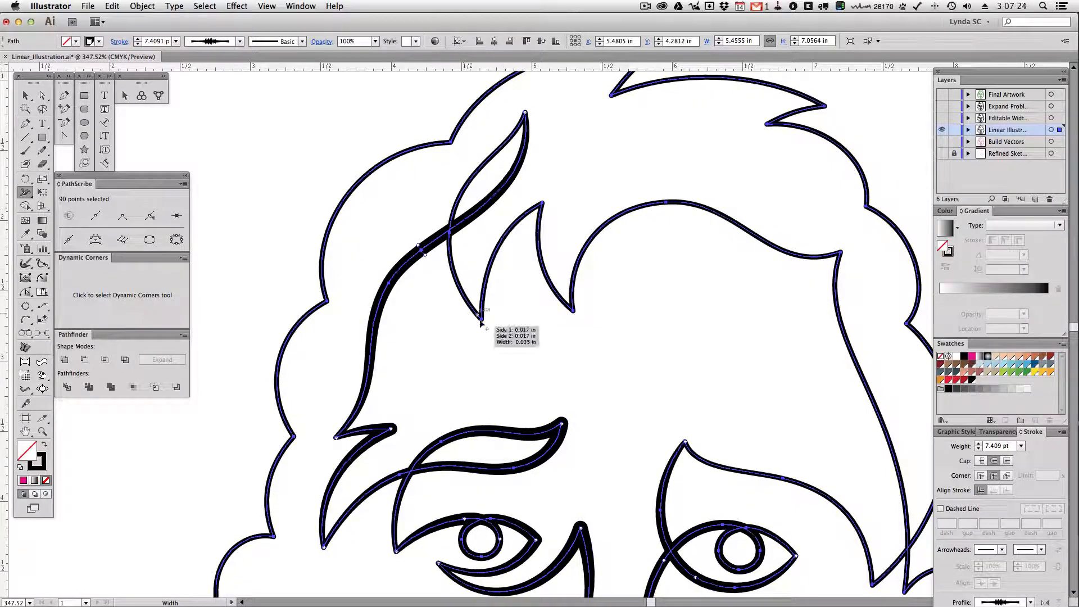
pyautogui.moveTo(482, 323); pyautogui.dragTo(392, 282)
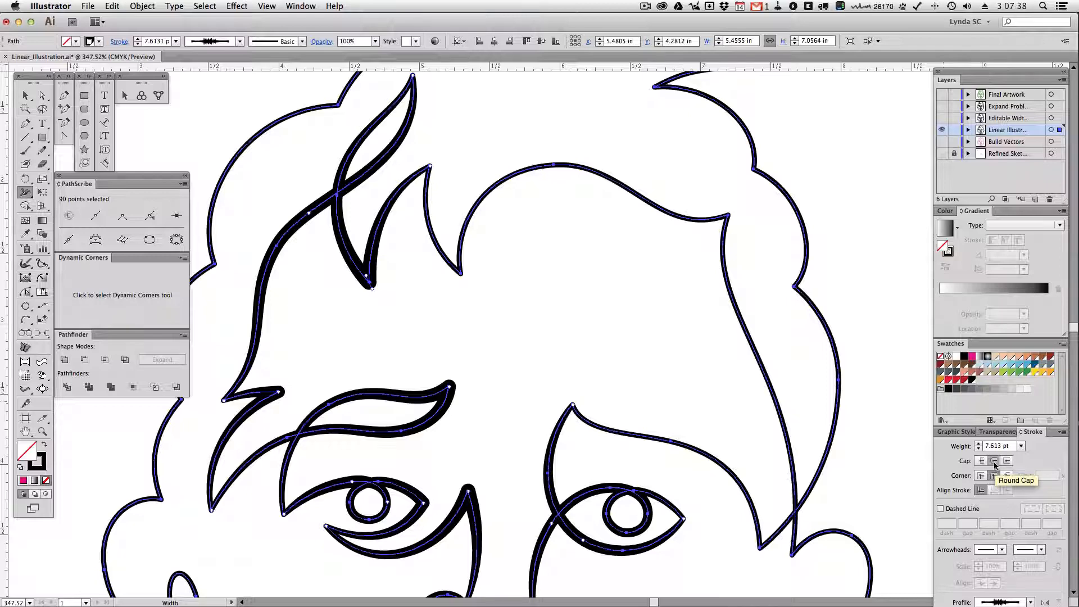
# Thicken the middle of the lower lip's bottom curve and the upper lip's top curve, and deselect the artwork
pyautogui.moveTo(706, 505); pyautogui.dragTo(715, 203)
pyautogui.moveTo(667, 340); pyautogui.dragTo(665, 240)
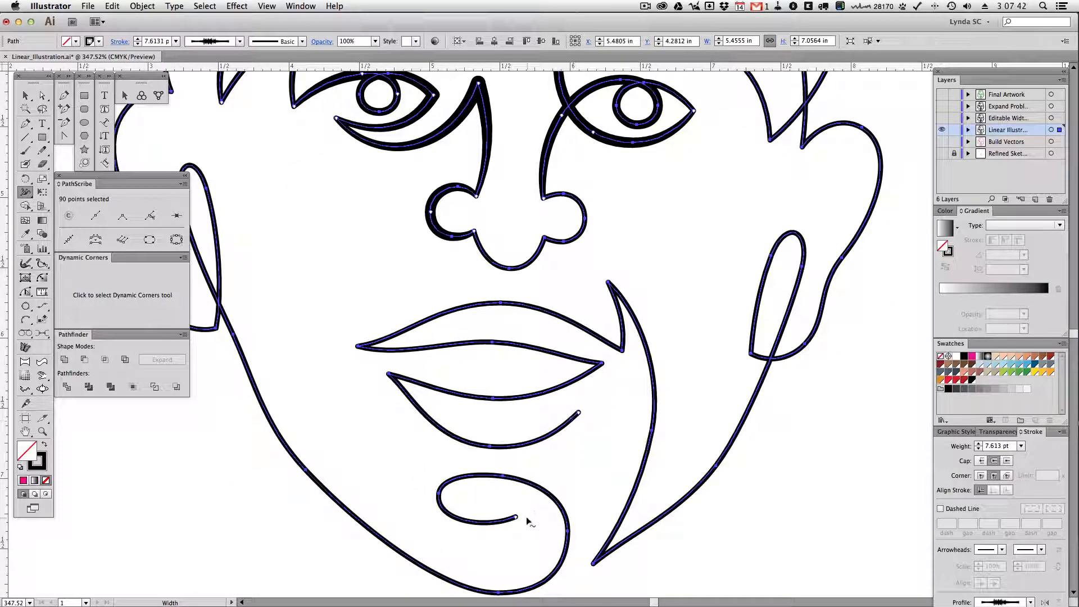
pyautogui.moveTo(667, 236)
pyautogui.mouseDown()
pyautogui.moveTo(661, 314)
pyautogui.moveTo(652, 241)
pyautogui.mouseUp()
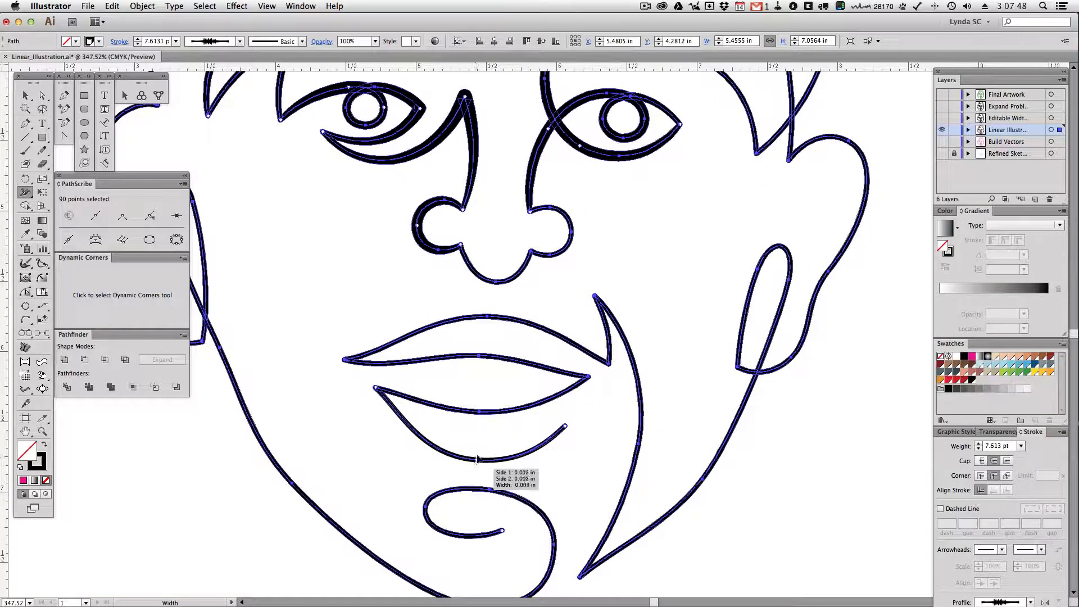
pyautogui.moveTo(477, 460); pyautogui.dragTo(481, 453)
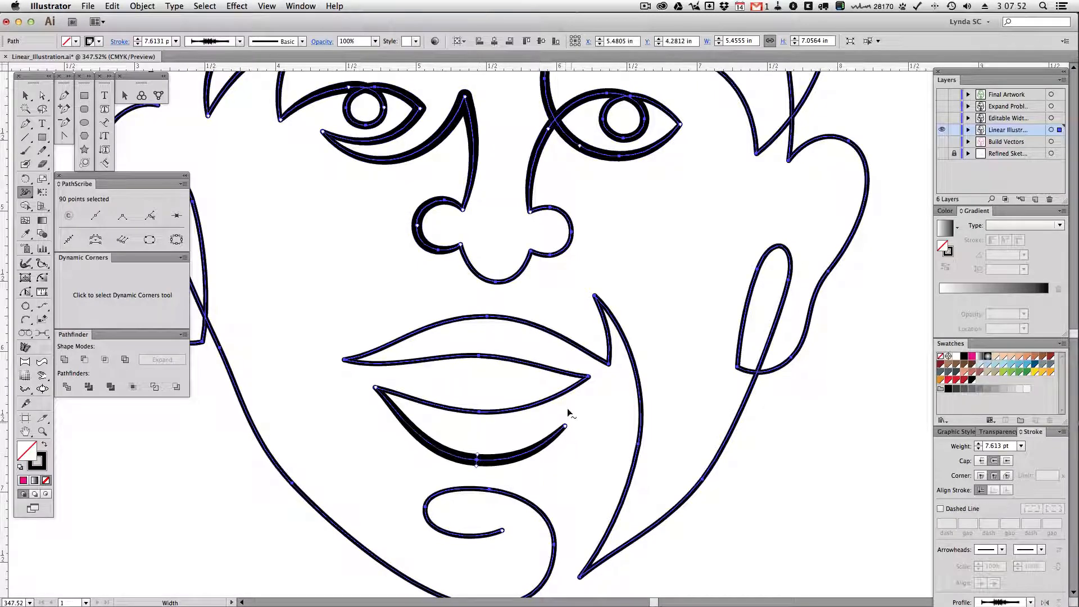
pyautogui.moveTo(490, 318); pyautogui.dragTo(491, 309)
pyautogui.click(662, 253)
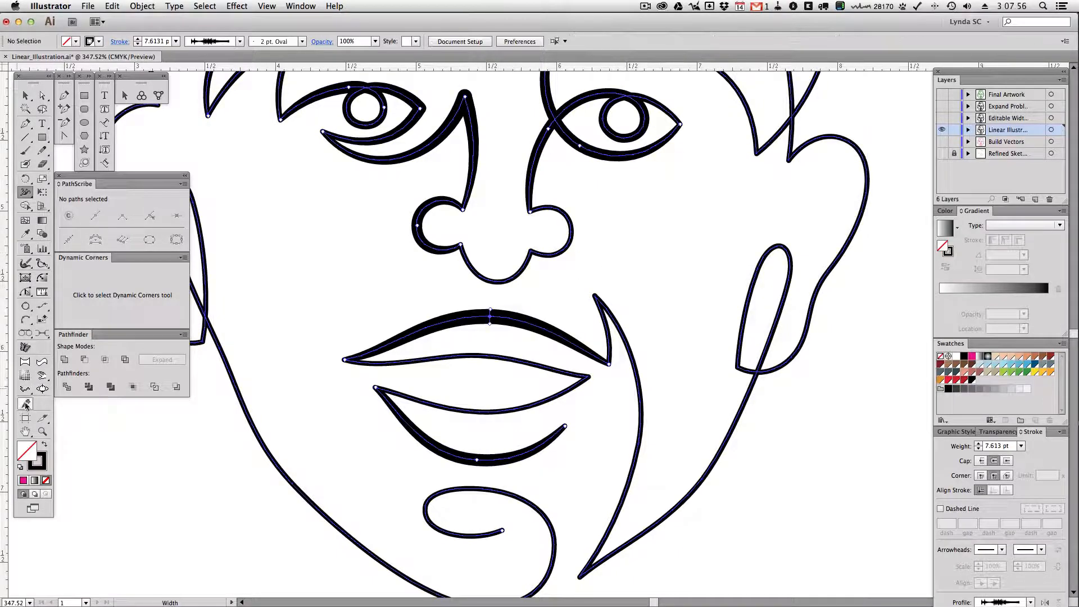
# Select all the face artwork and check its underlying paths in outline view, and return to the preview
pyautogui.click(42, 431)
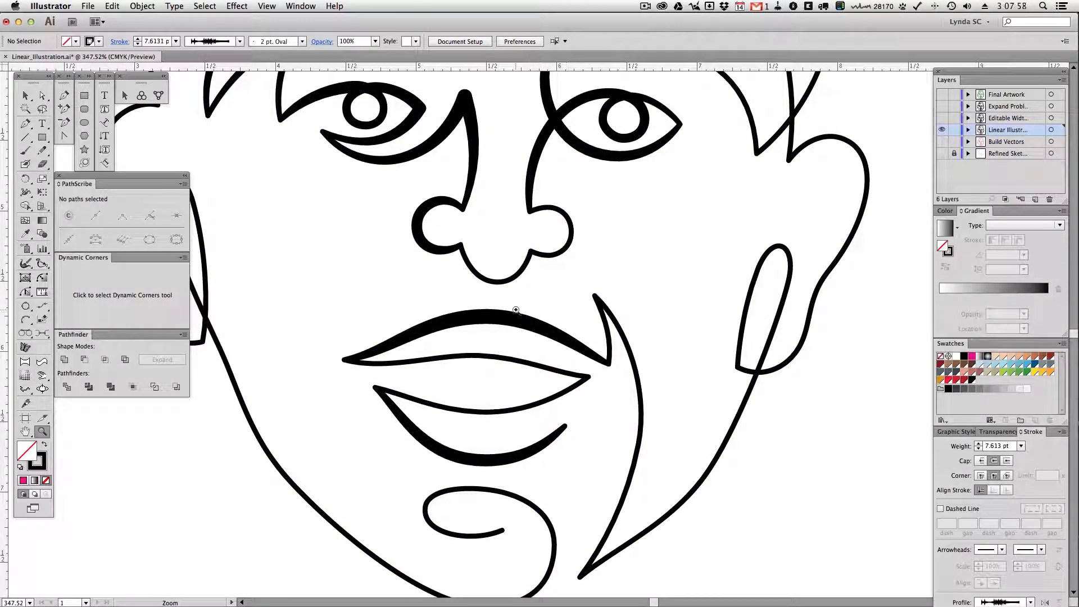
pyautogui.press('v')
pyautogui.press('super+a')
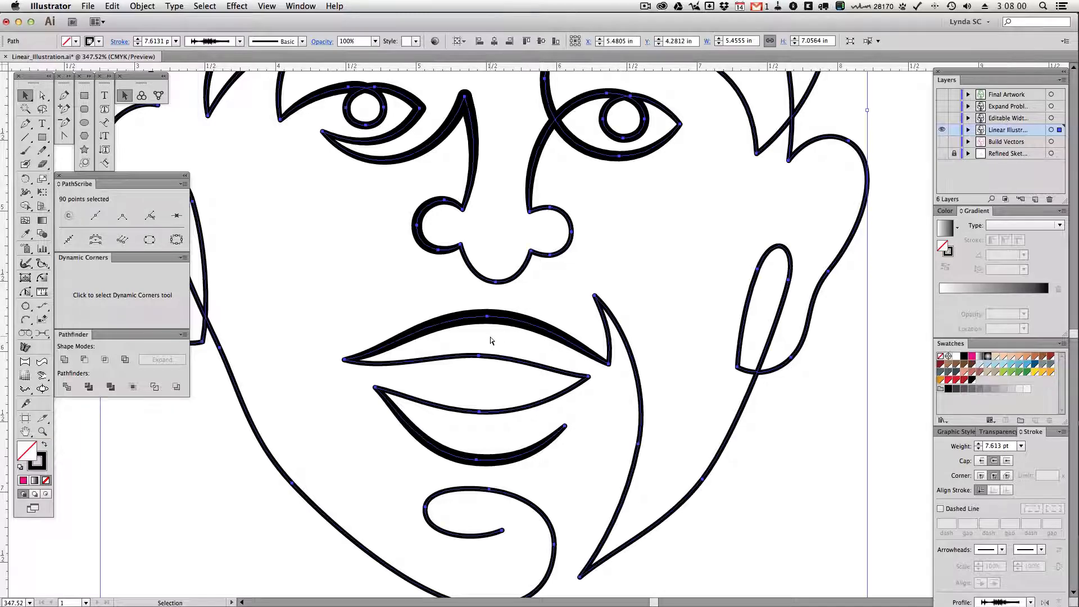
pyautogui.press('a')
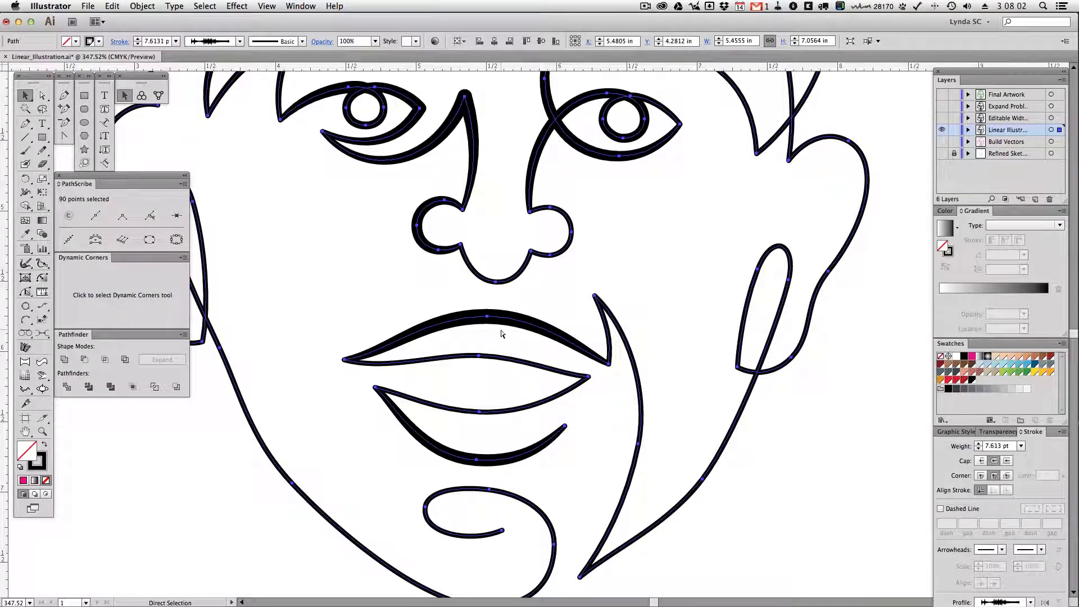
pyautogui.press('super+y')
pyautogui.moveTo(520, 238); pyautogui.dragTo(530, 395)
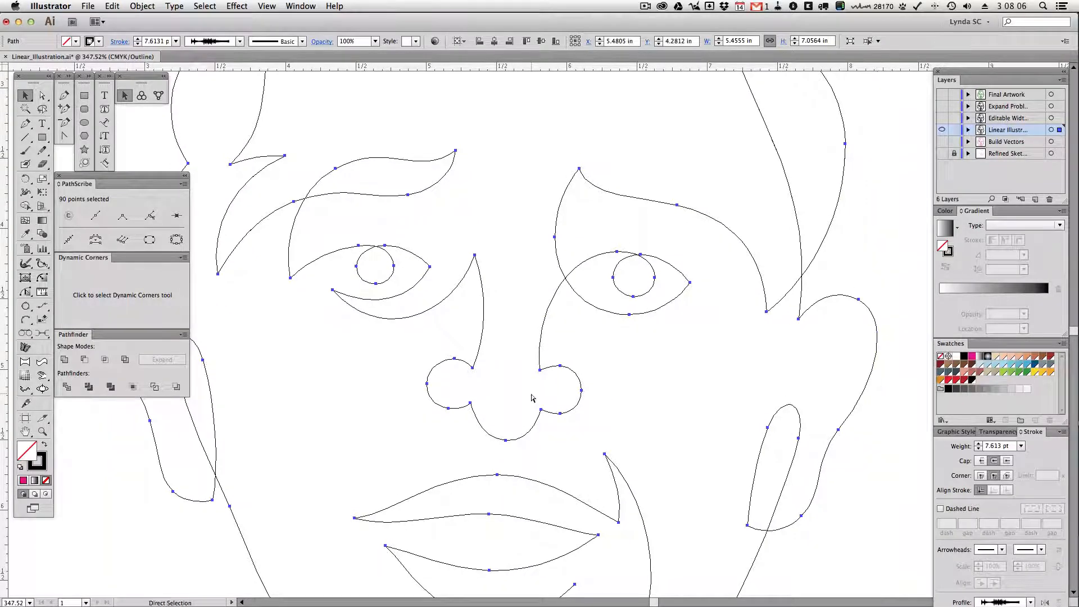
pyautogui.press('super+y')
pyautogui.press('v')
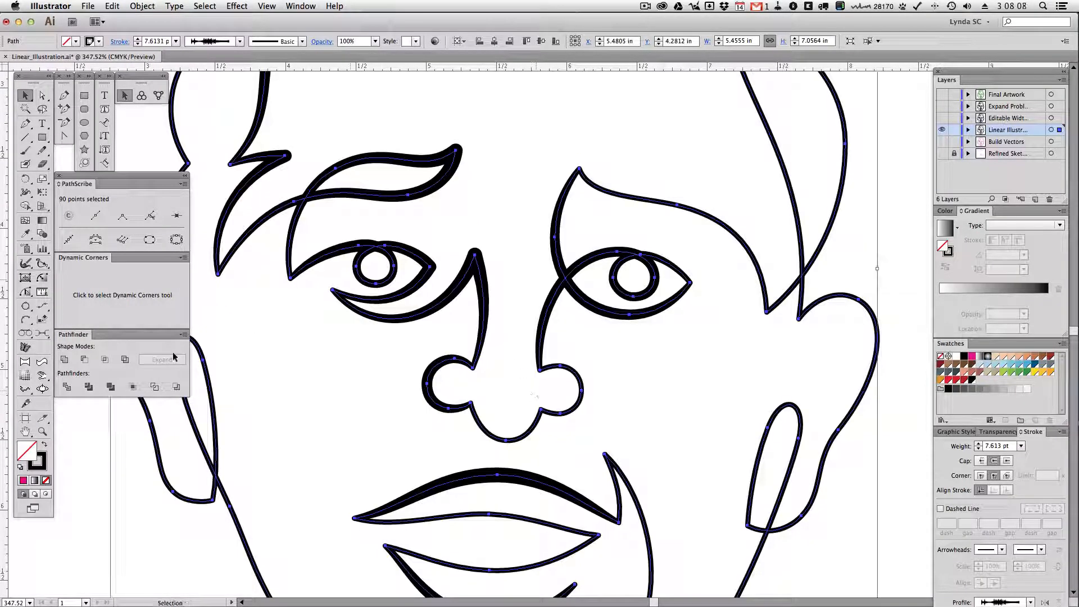
# Deselect the artwork, hide the Linear Illustration layer and show the Editable Width layer with the whole face in view
pyautogui.click(47, 431)
pyautogui.keyDown('alt'); pyautogui.click(513, 309); pyautogui.keyUp('alt')
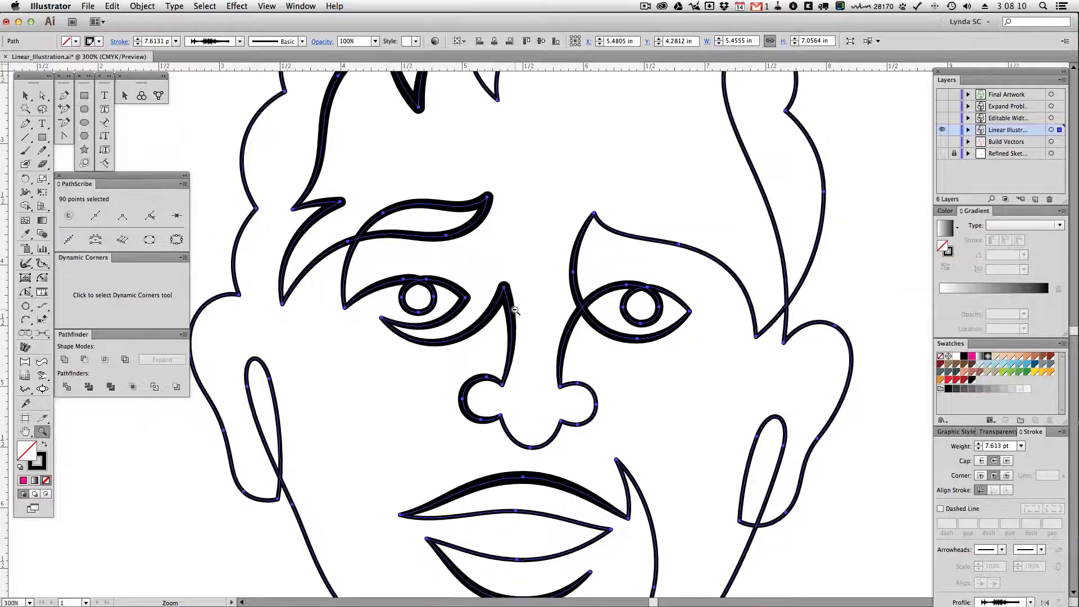
pyautogui.keyDown('alt'); pyautogui.click(517, 309); pyautogui.keyUp('alt')
pyautogui.press('v')
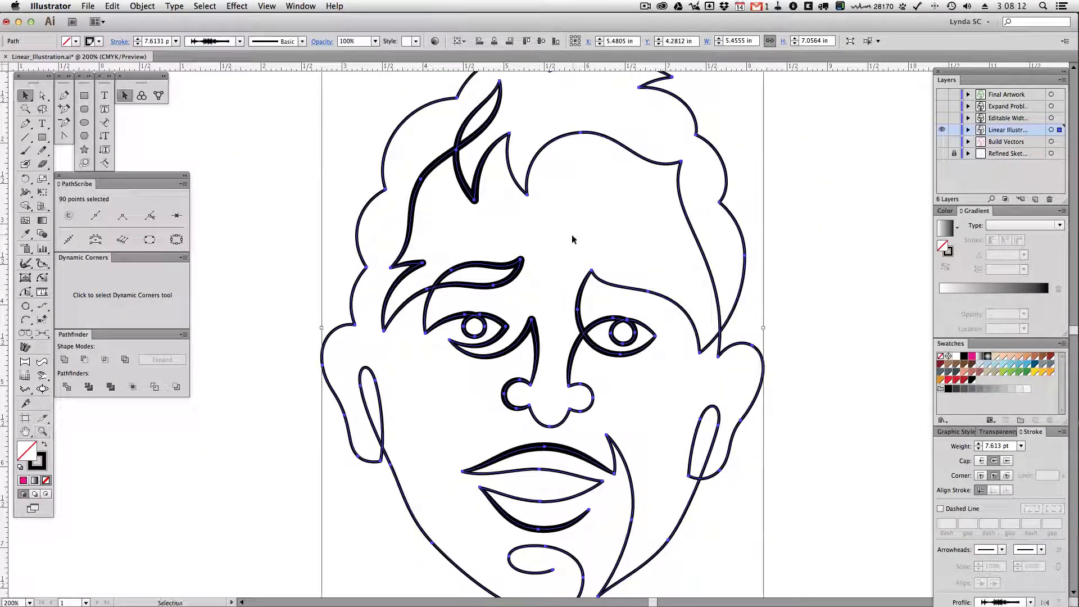
pyautogui.click(566, 247)
pyautogui.moveTo(565, 248); pyautogui.dragTo(509, 228)
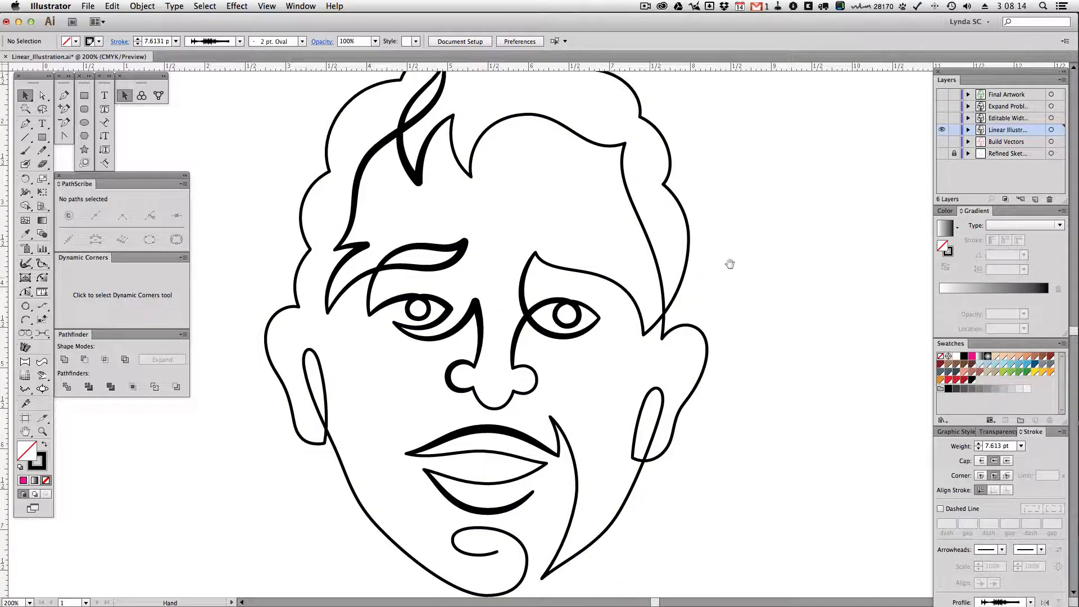
pyautogui.click(941, 129)
pyautogui.click(942, 129)
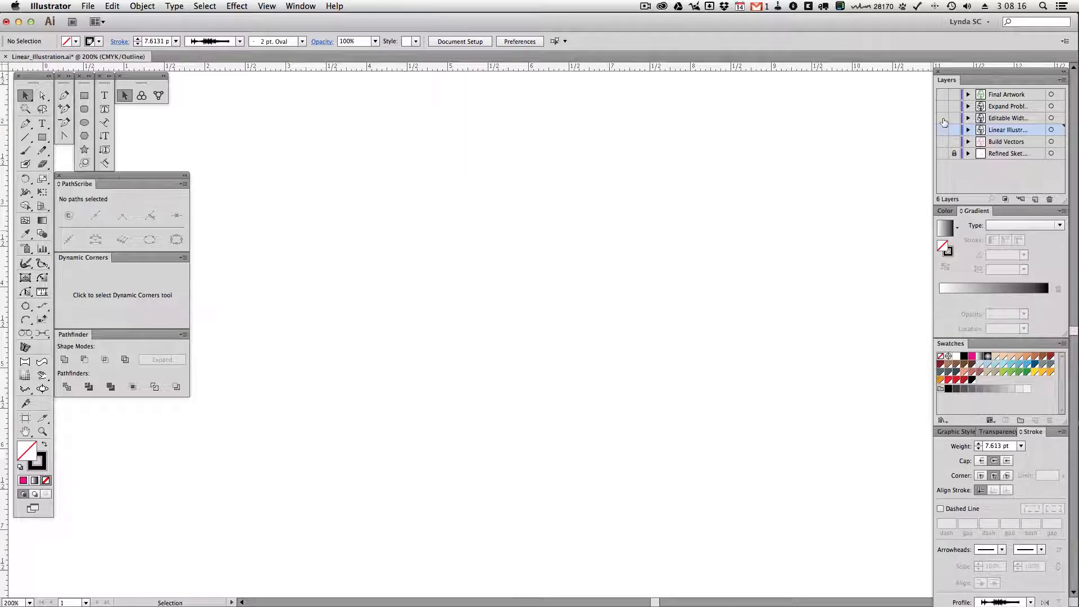
pyautogui.click(942, 118)
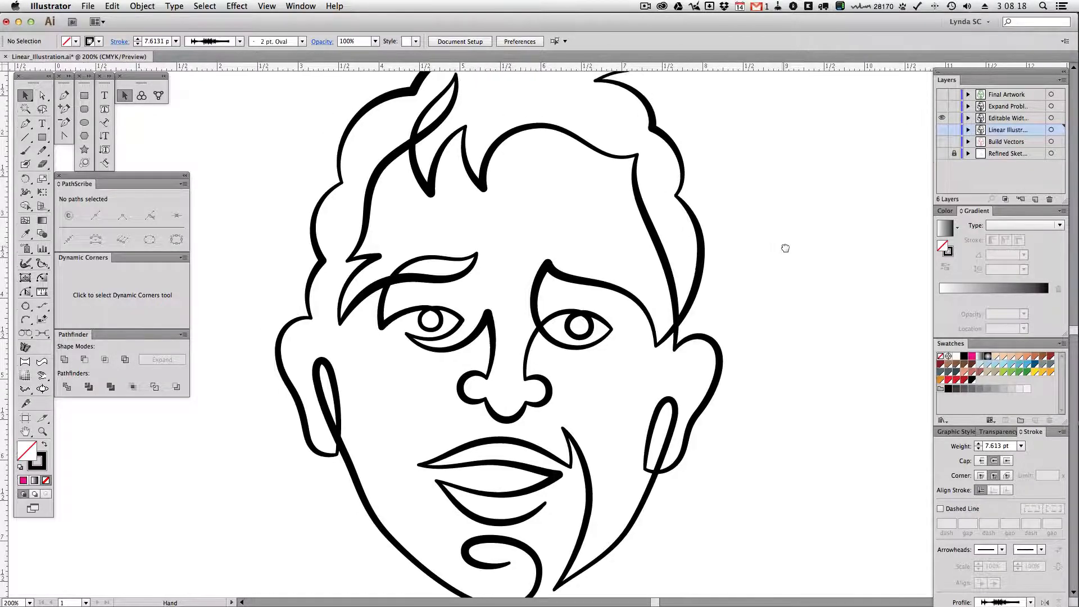
pyautogui.moveTo(770, 234); pyautogui.dragTo(786, 247)
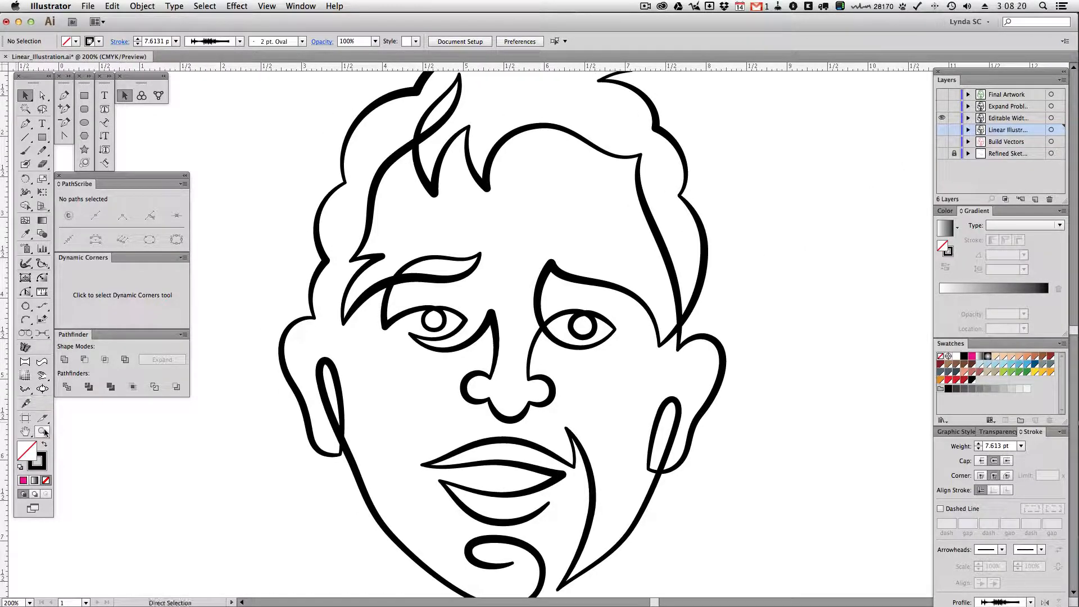
pyautogui.press('super+minus')
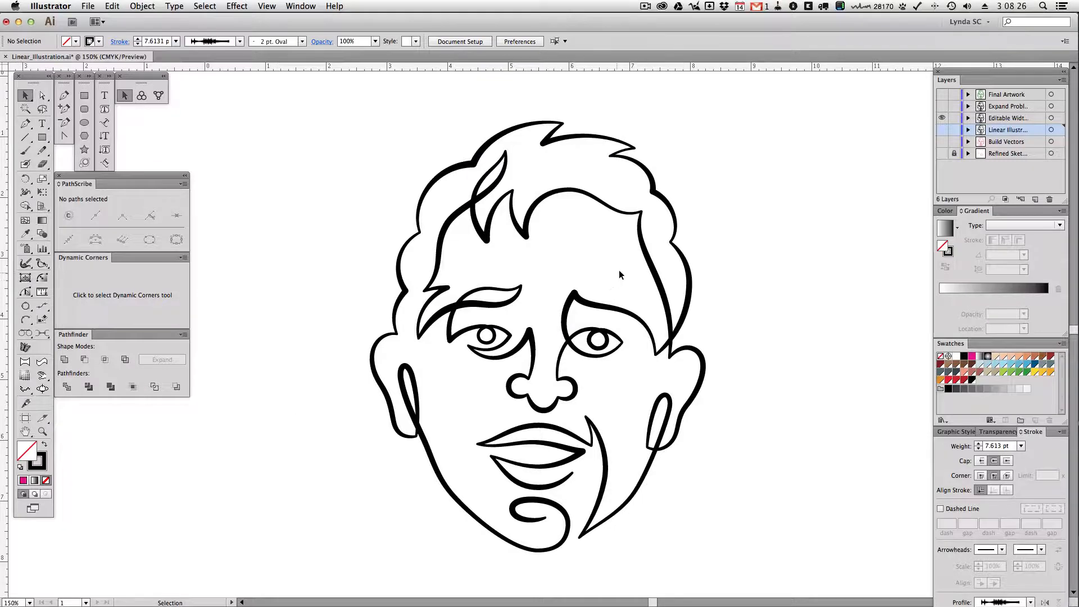
# Select the whole face on the Editable Width layer and compare its outline view with the preview
pyautogui.moveTo(578, 313); pyautogui.dragTo(578, 312)
pyautogui.press('a')
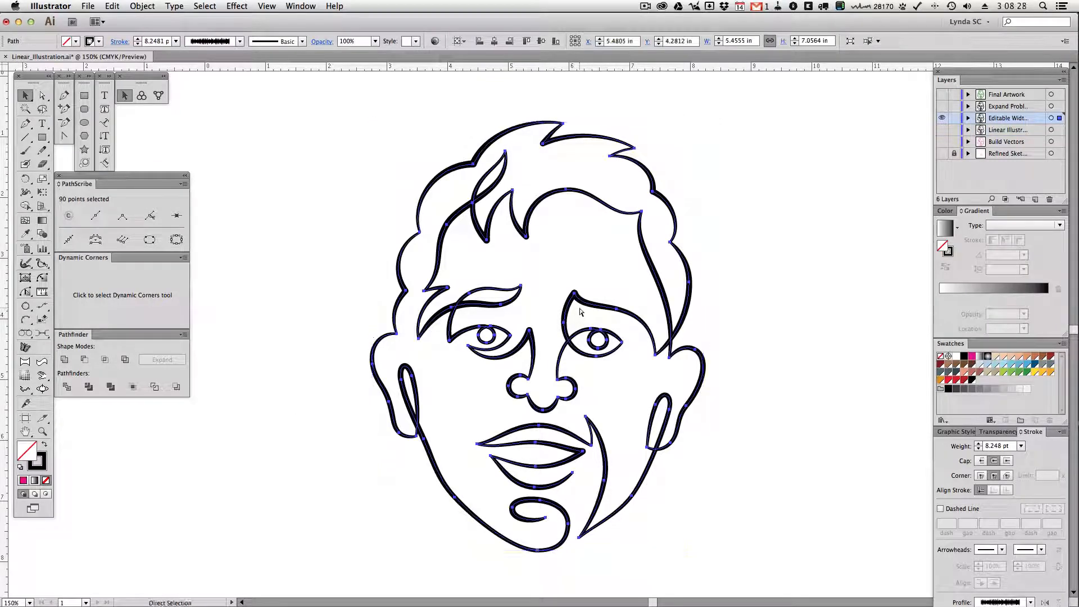
pyautogui.press('super+y')
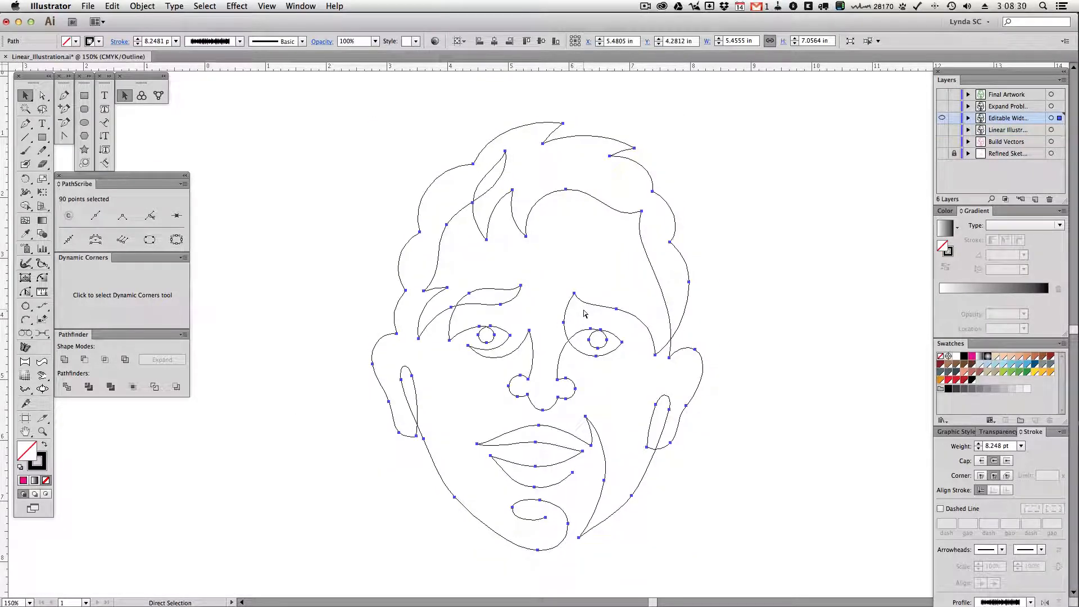
pyautogui.press('super+y')
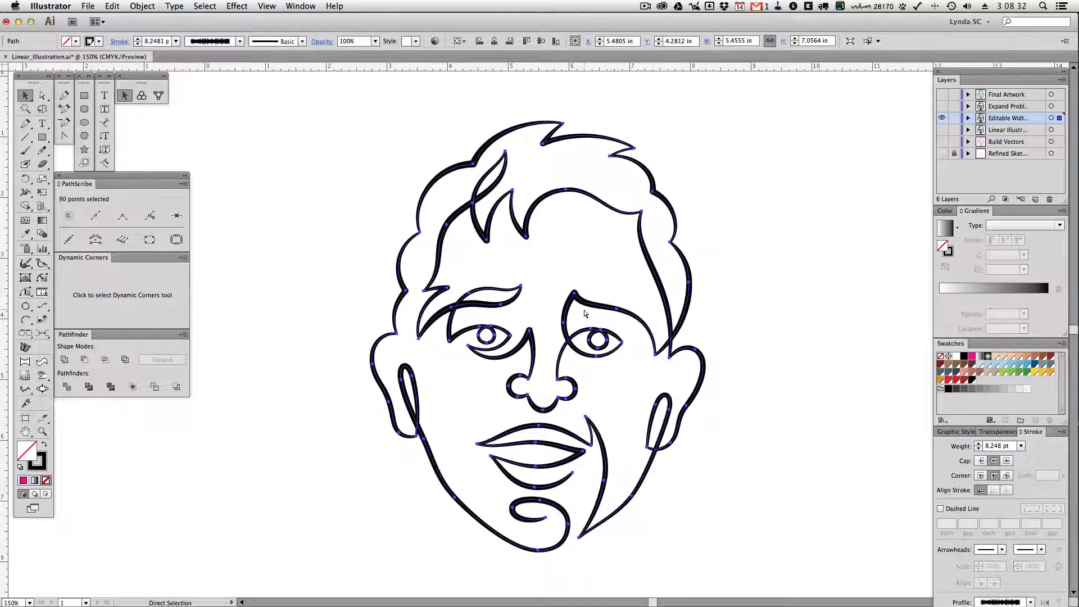
pyautogui.press('v')
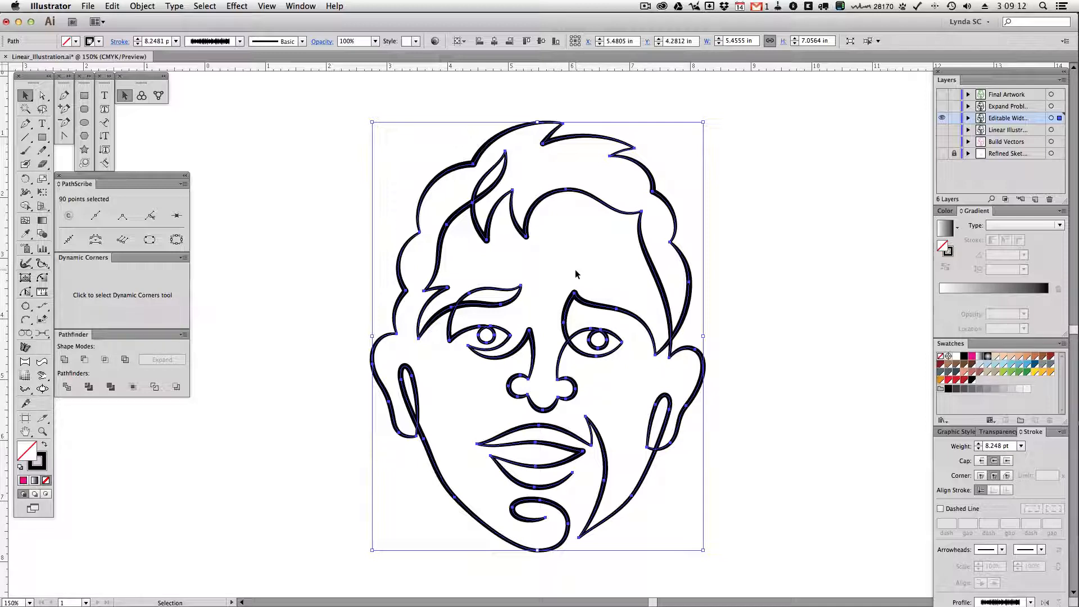
# Try widening the right eyebrow's stroke to about 22.6 pt with the Width tool, undo it and deselect the face
pyautogui.click(25, 191)
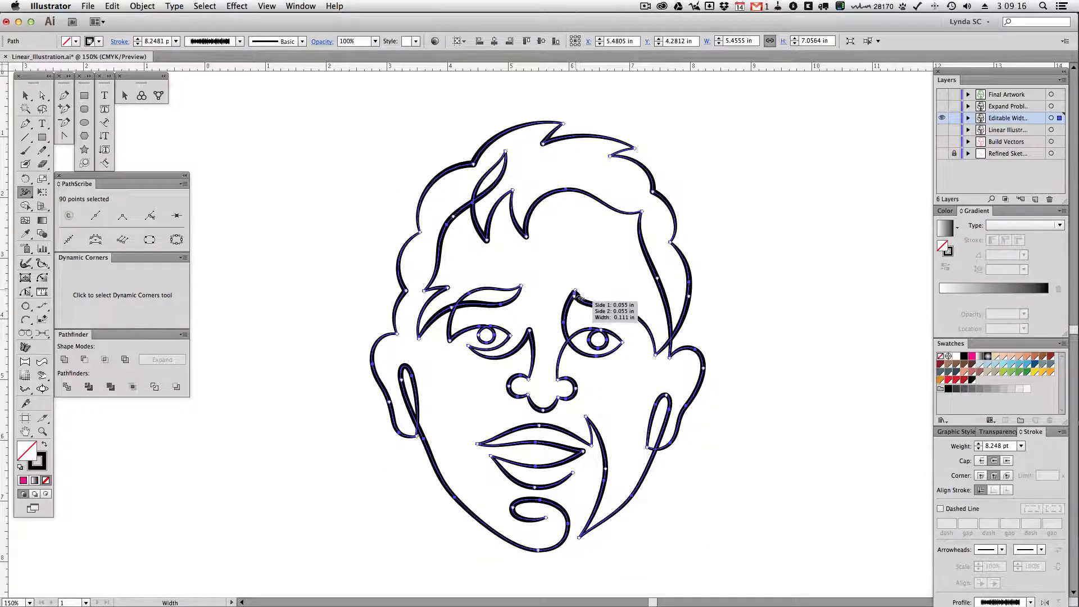
pyautogui.moveTo(576, 293)
pyautogui.mouseDown()
pyautogui.moveTo(580, 309)
pyautogui.moveTo(630, 284)
pyautogui.moveTo(626, 305)
pyautogui.mouseUp()
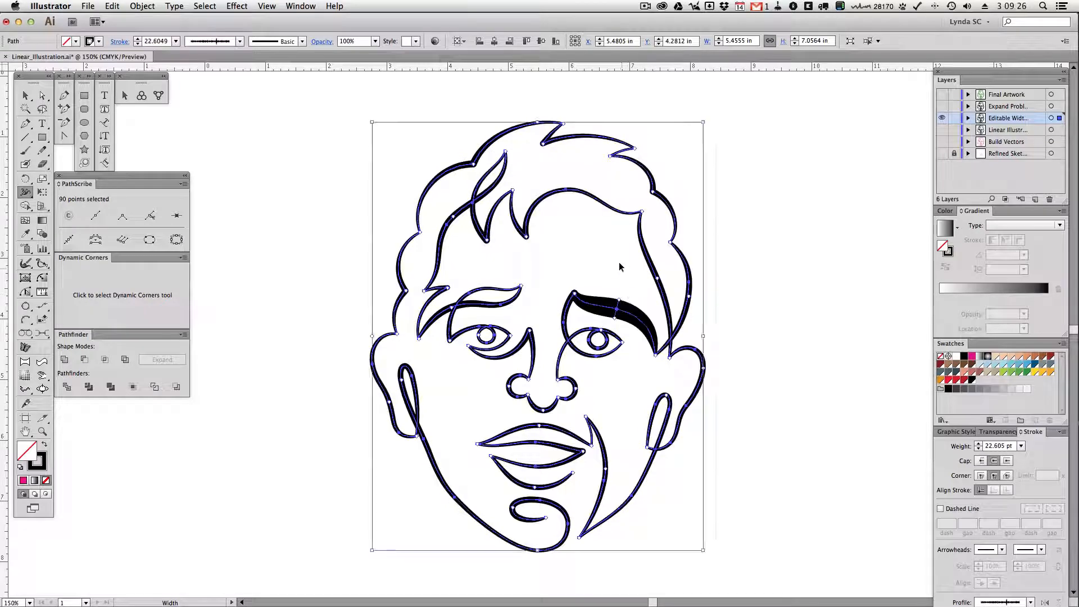
pyautogui.keyDown('super'); pyautogui.click(619, 267); pyautogui.keyUp('super')
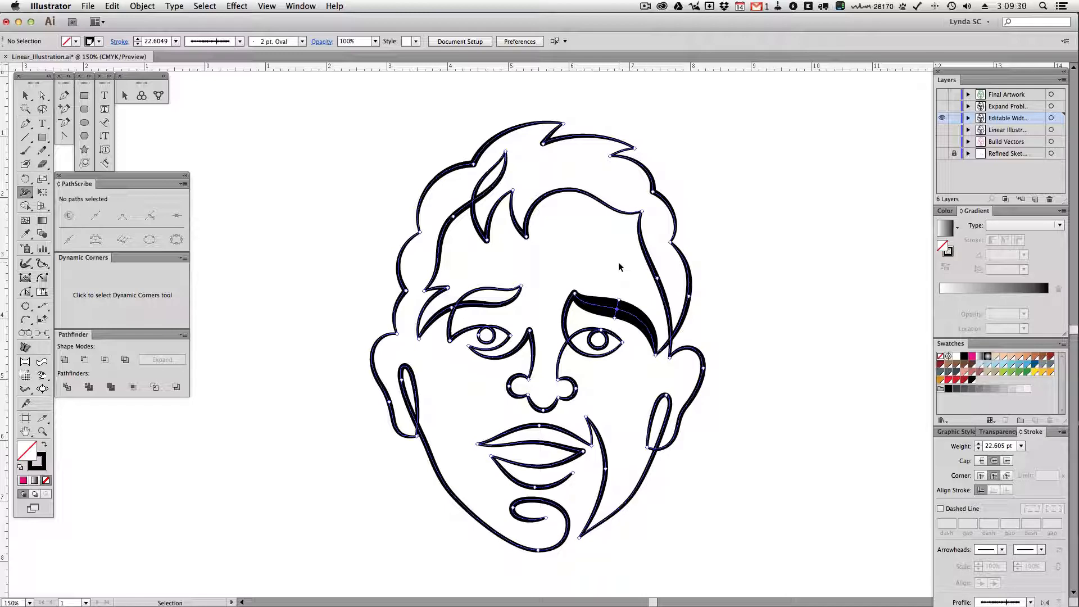
pyautogui.press('super+z')
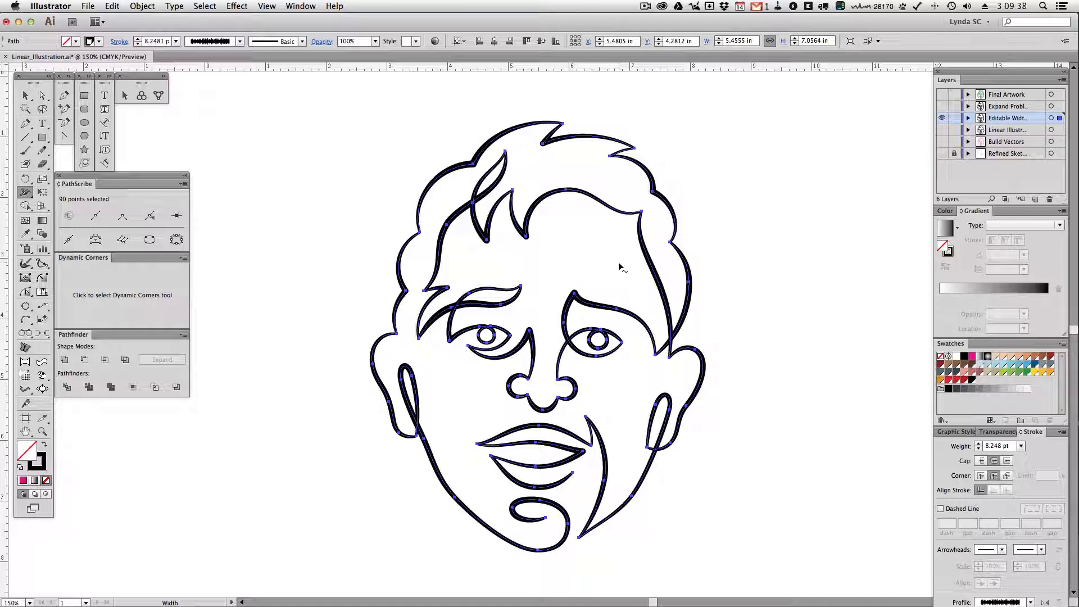
pyautogui.press('v')
pyautogui.click(737, 238)
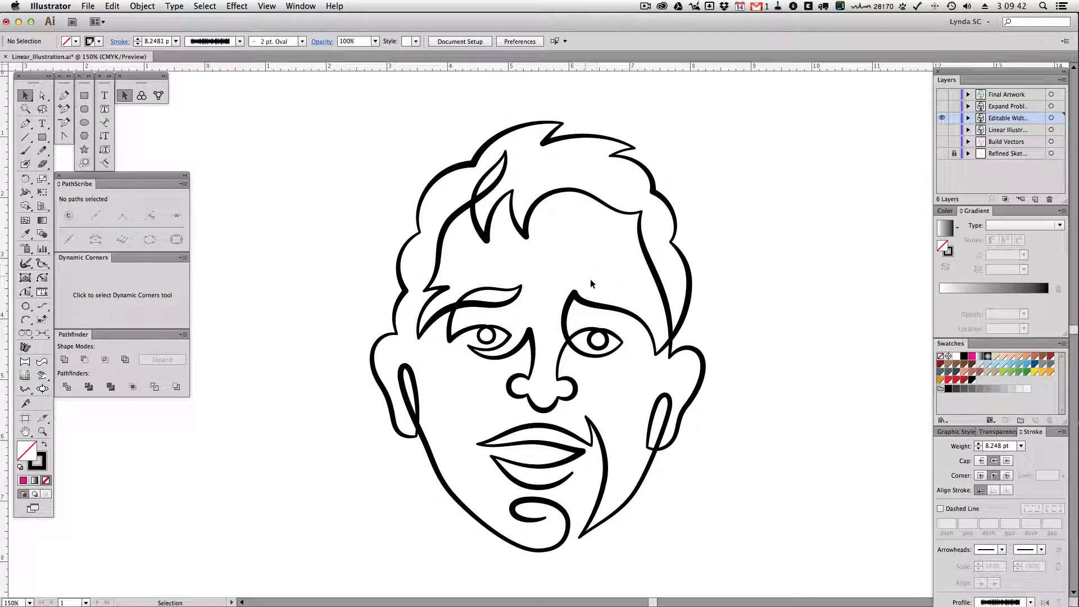
# Select all the variable-width paths, inspect them again in outline view, return to the preview and deselect
pyautogui.press('a')
pyautogui.press('super+a')
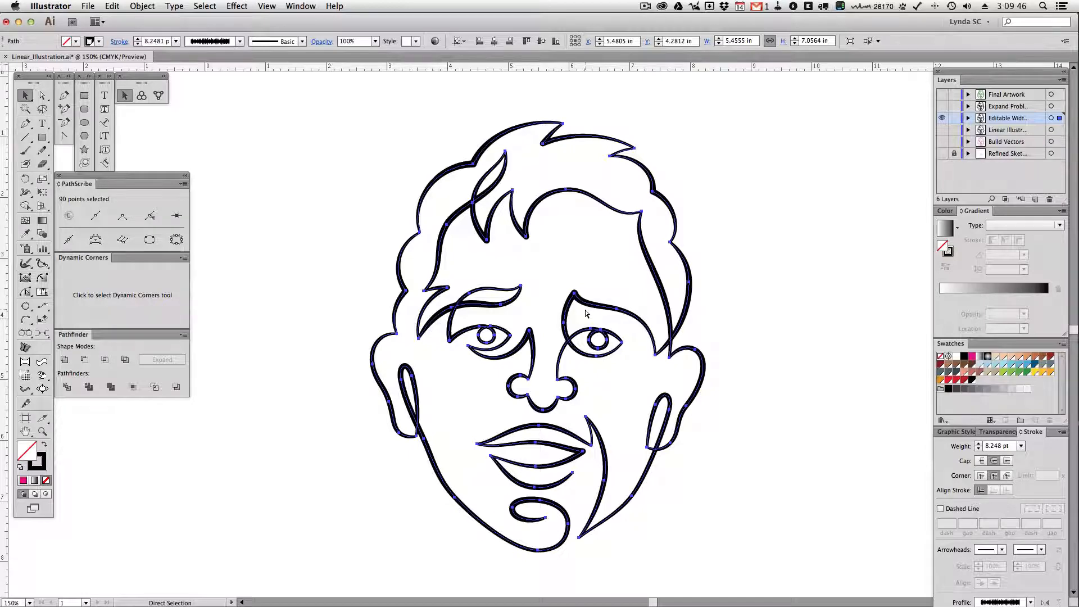
pyautogui.press('super+y')
pyautogui.press('super+y')
pyautogui.press('v')
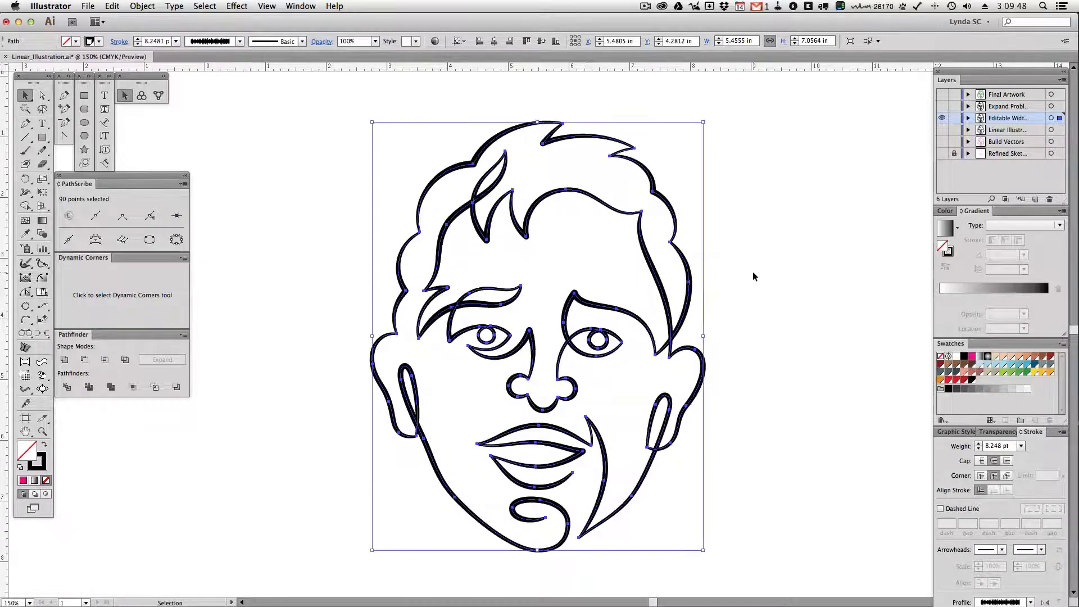
pyautogui.click(753, 272)
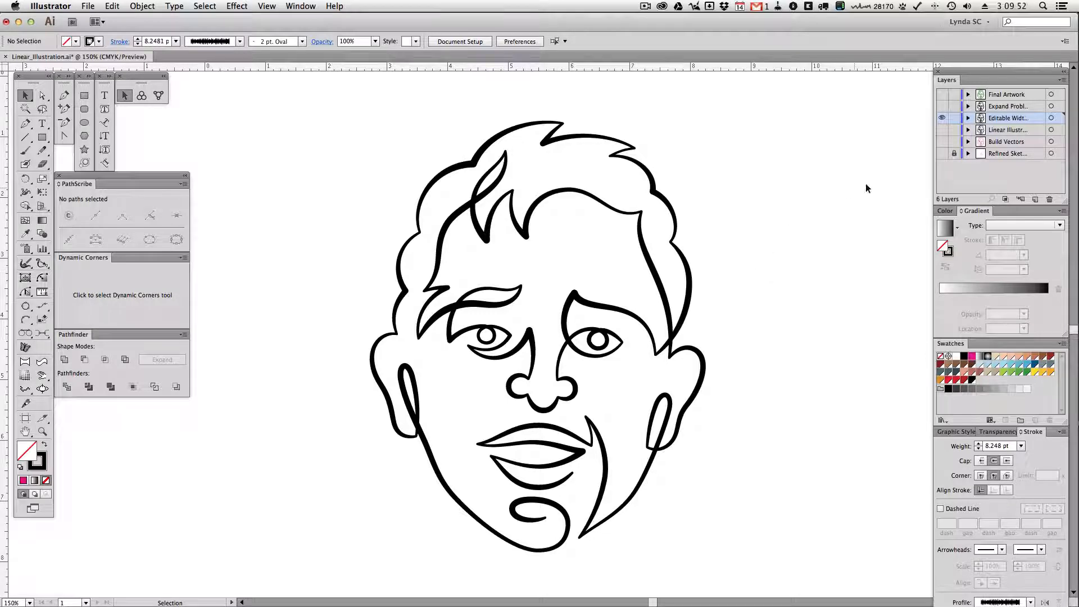
# Hide the Editable Width layer, show the "Expand Probl…" layer and select the face on it
pyautogui.click(942, 117)
pyautogui.click(941, 106)
pyautogui.click(645, 223)
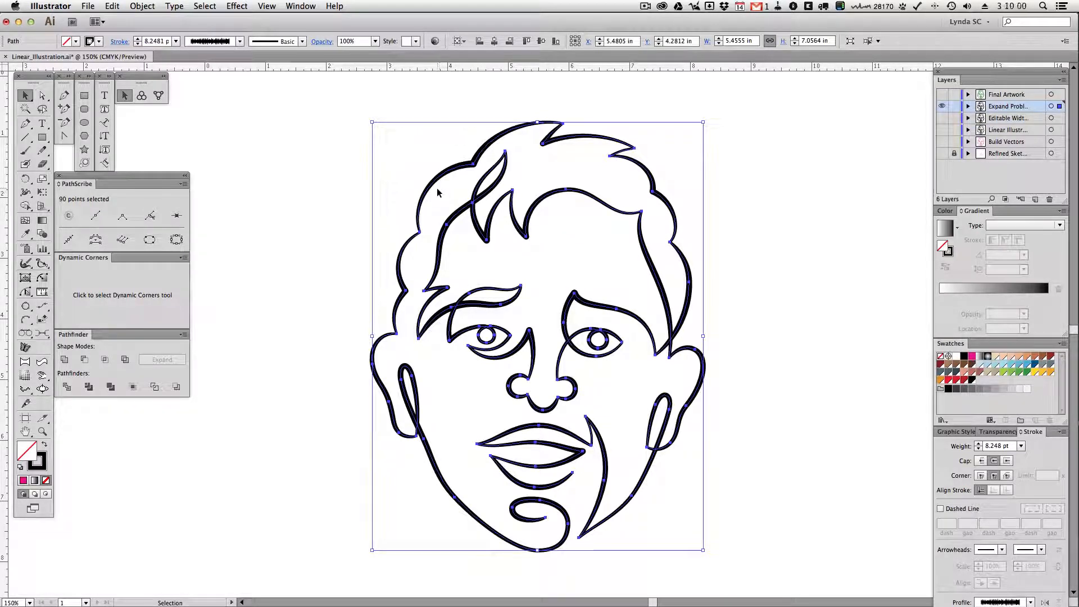
pyautogui.click(147, 7)
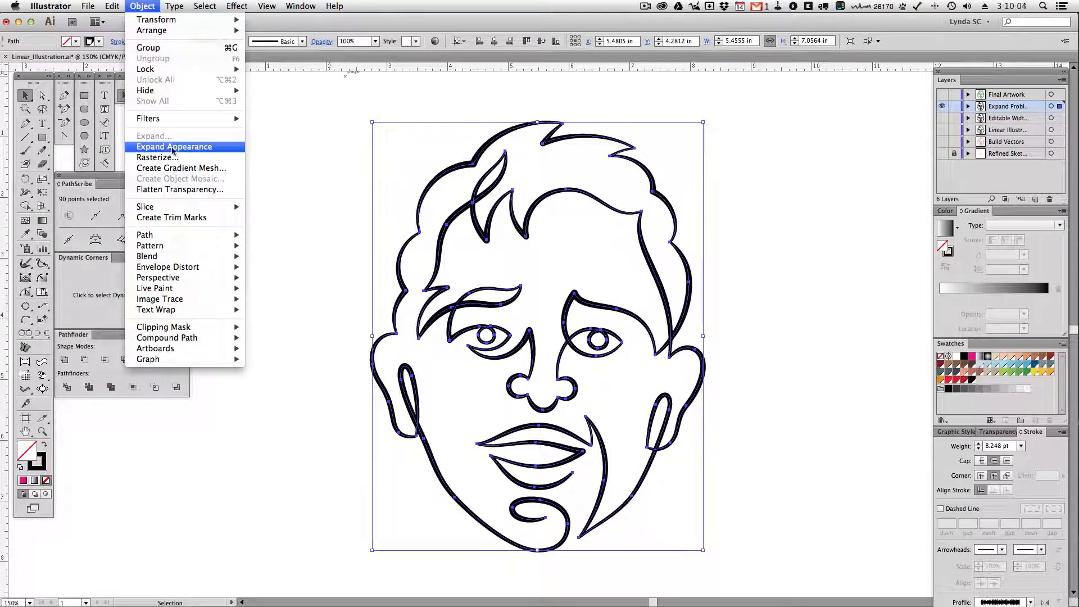
pyautogui.click(289, 161)
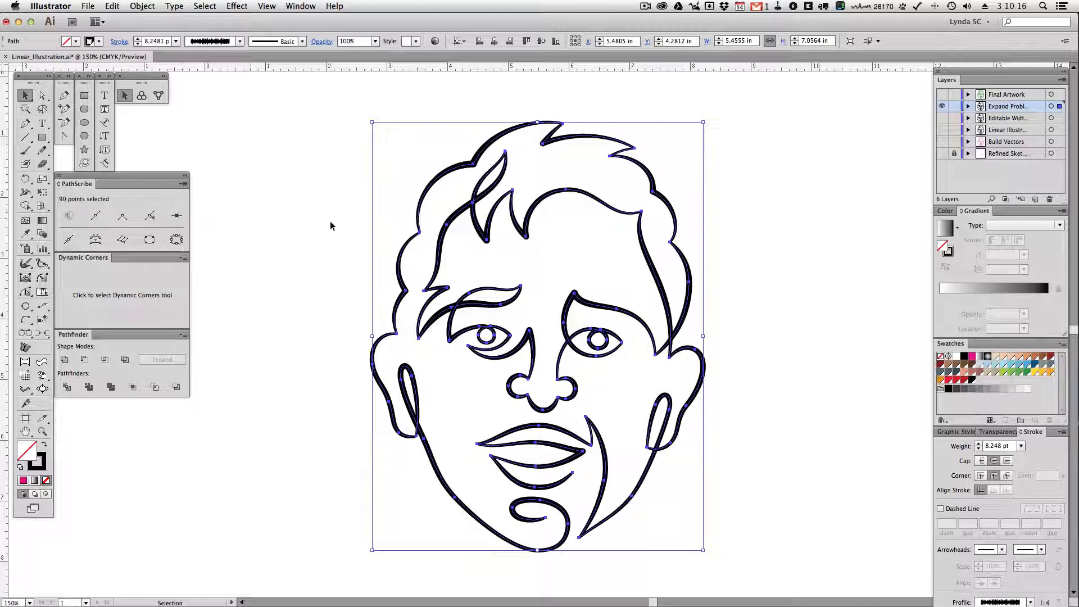
# Check the selected face's paths in outline view and expand their appearance into filled shapes
pyautogui.press('a')
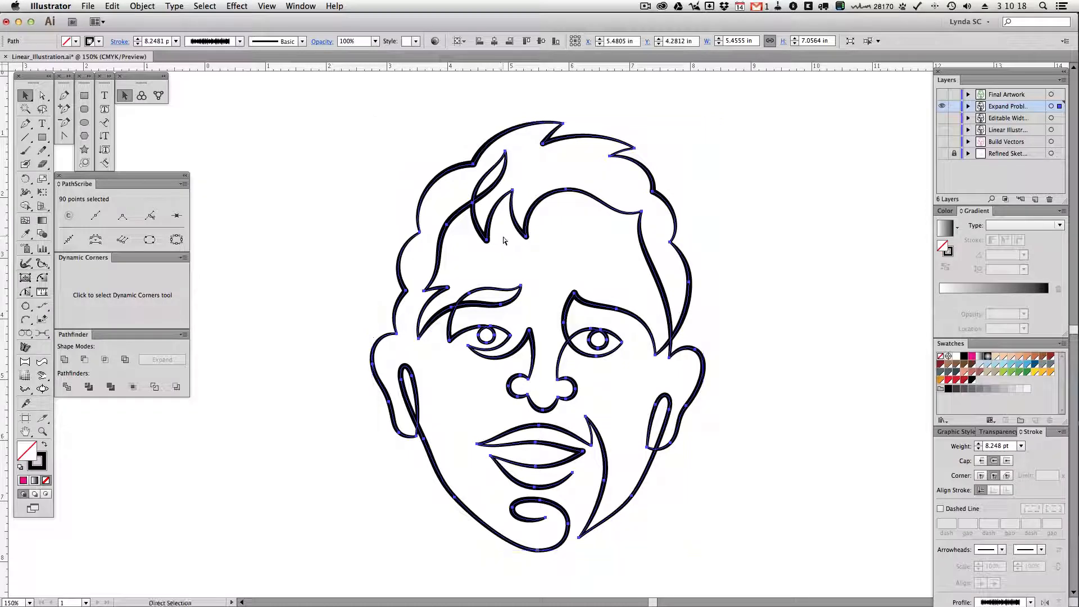
pyautogui.hotkey('ctrl', 'y')
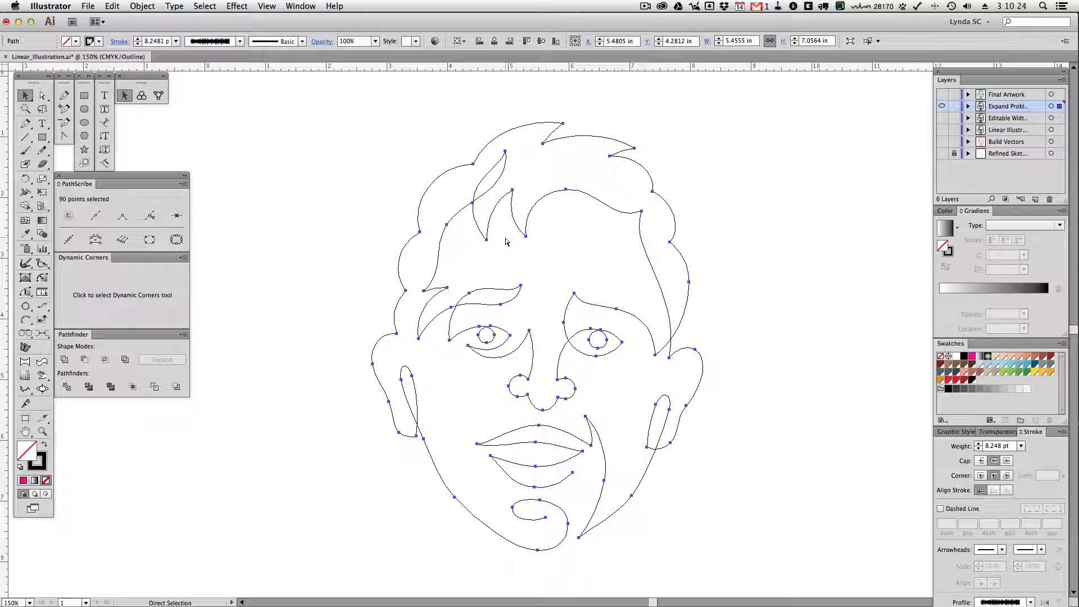
pyautogui.hotkey('ctrl', 'y')
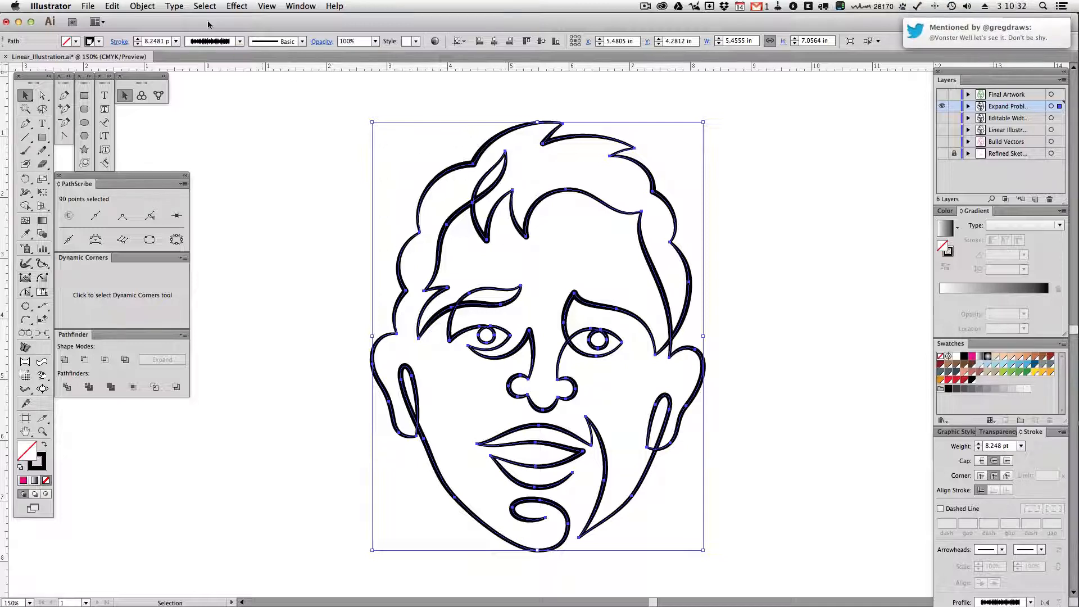
pyautogui.click(141, 7)
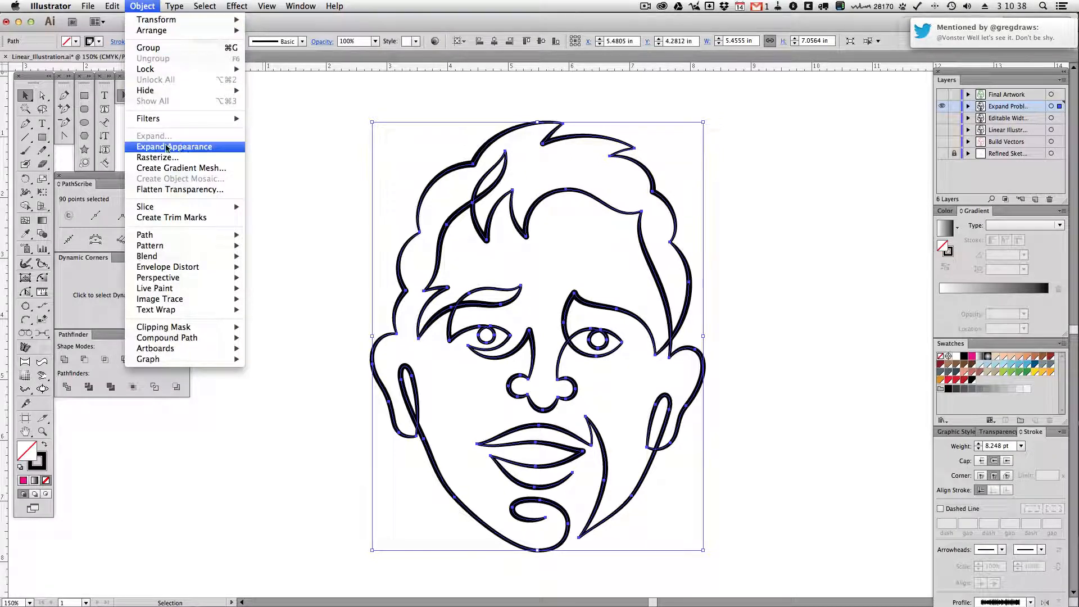
pyautogui.click(166, 148)
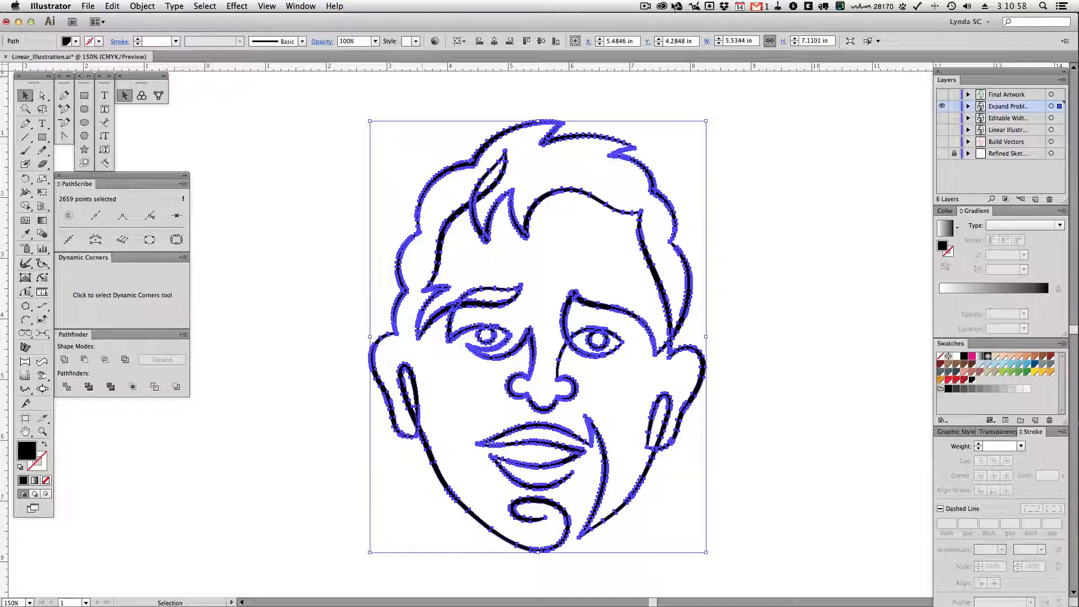
# Compare the expanded artwork with the Editable Width layer by switching visibility between the two, selecting a hair outline anchor point for inspection
pyautogui.click(942, 106)
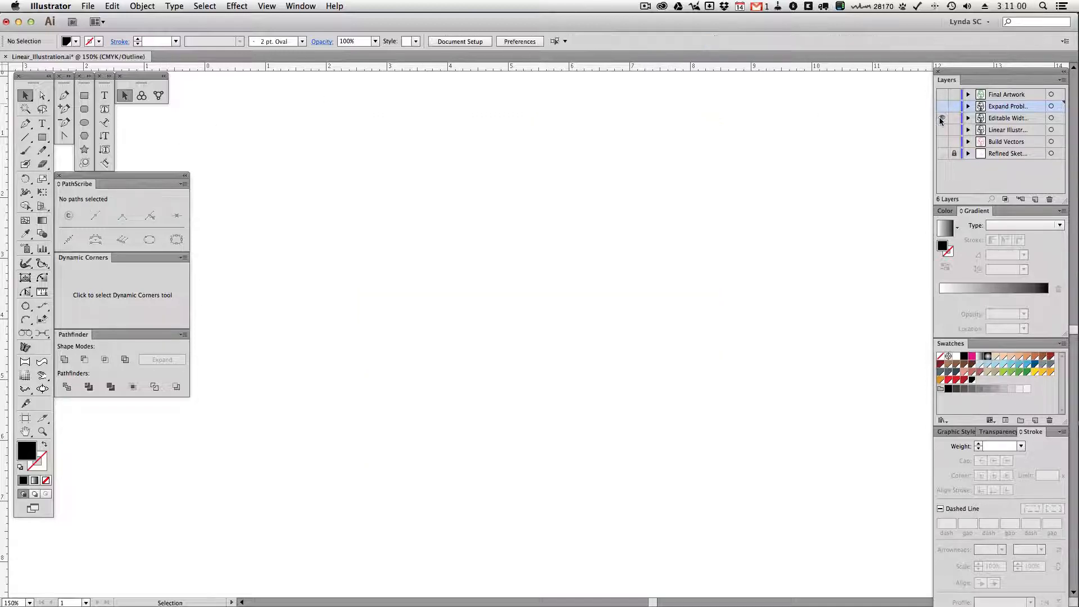
pyautogui.click(942, 118)
pyautogui.moveTo(667, 177); pyautogui.dragTo(634, 211)
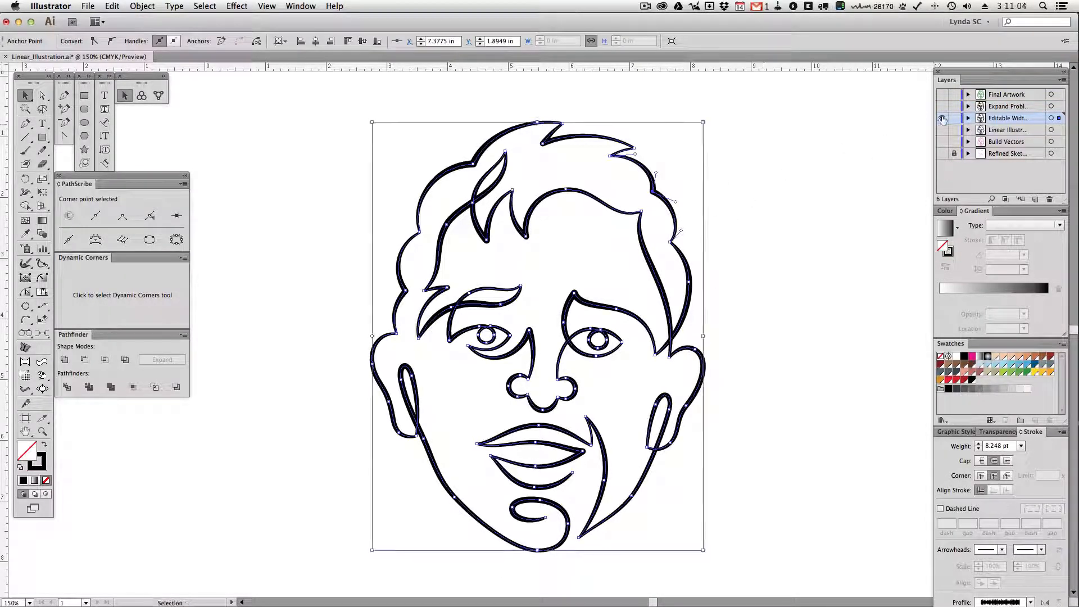
pyautogui.click(942, 118)
pyautogui.click(942, 106)
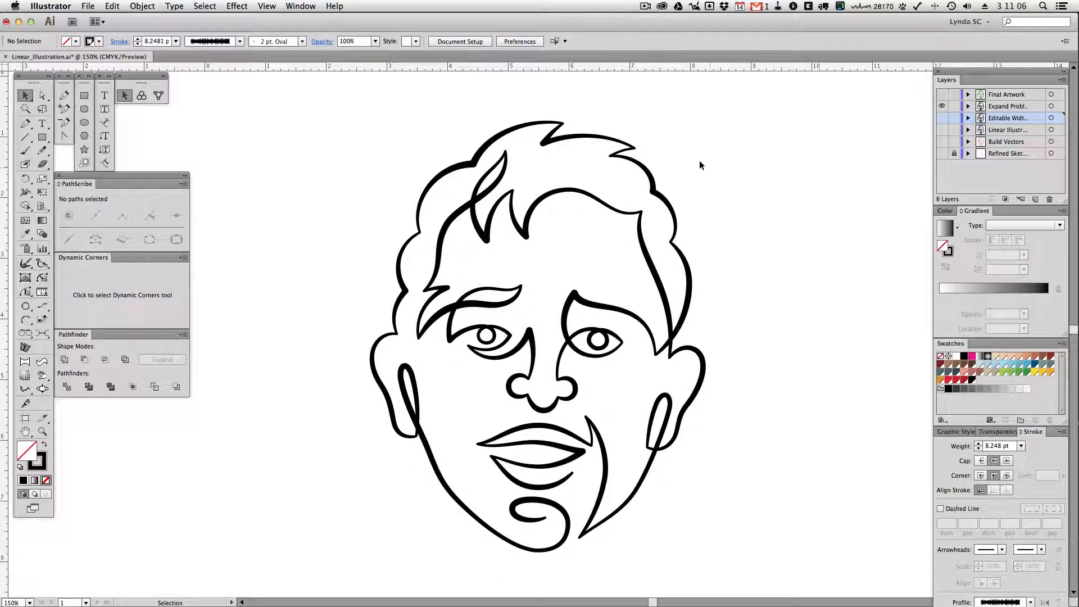
# Inspect the expanded artwork's anchor points and overlapping path ends at the hair tips, comparing outline view with the preview
pyautogui.press('super+a')
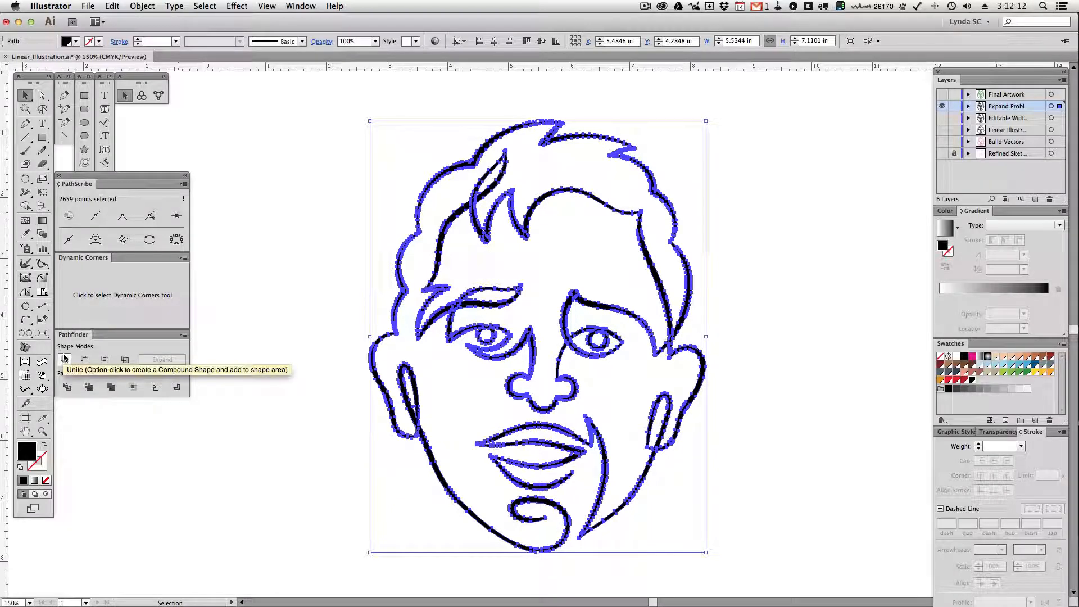
pyautogui.press('a')
pyautogui.press('super+y')
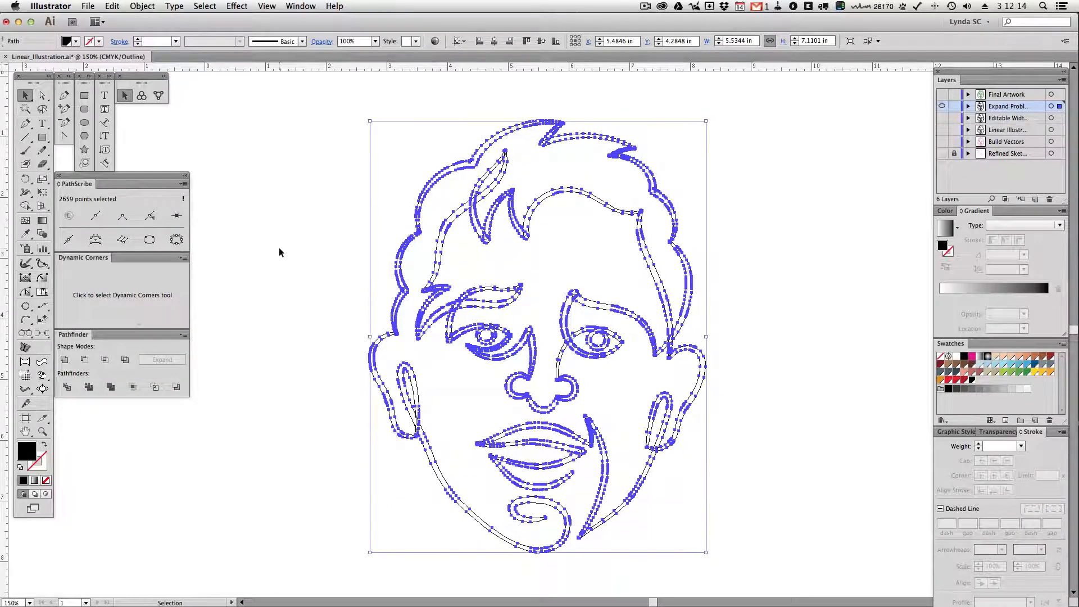
pyautogui.click(279, 248)
pyautogui.press('v')
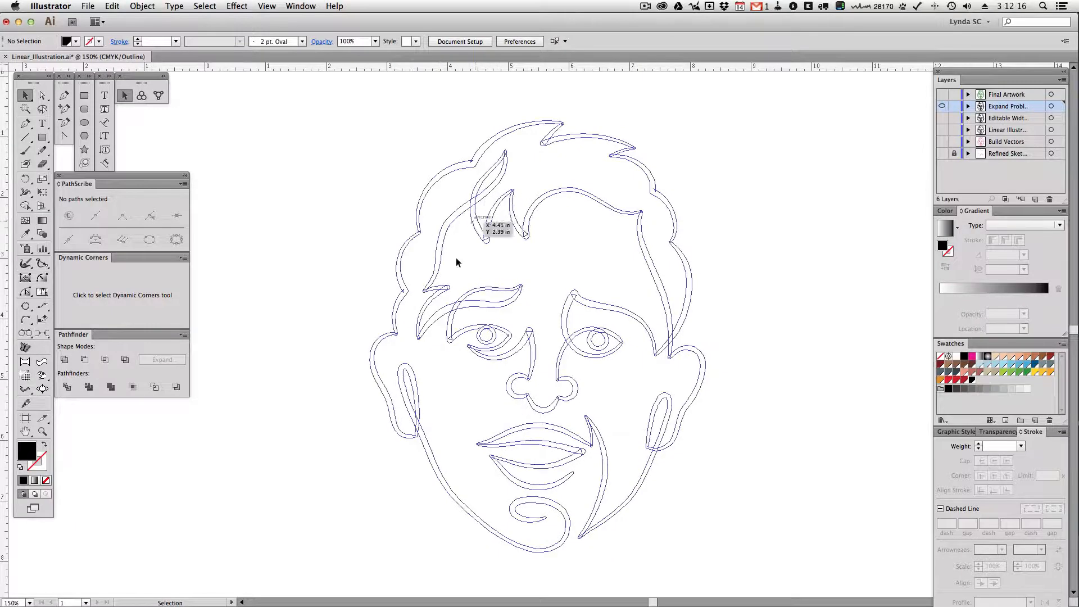
pyautogui.click(42, 432)
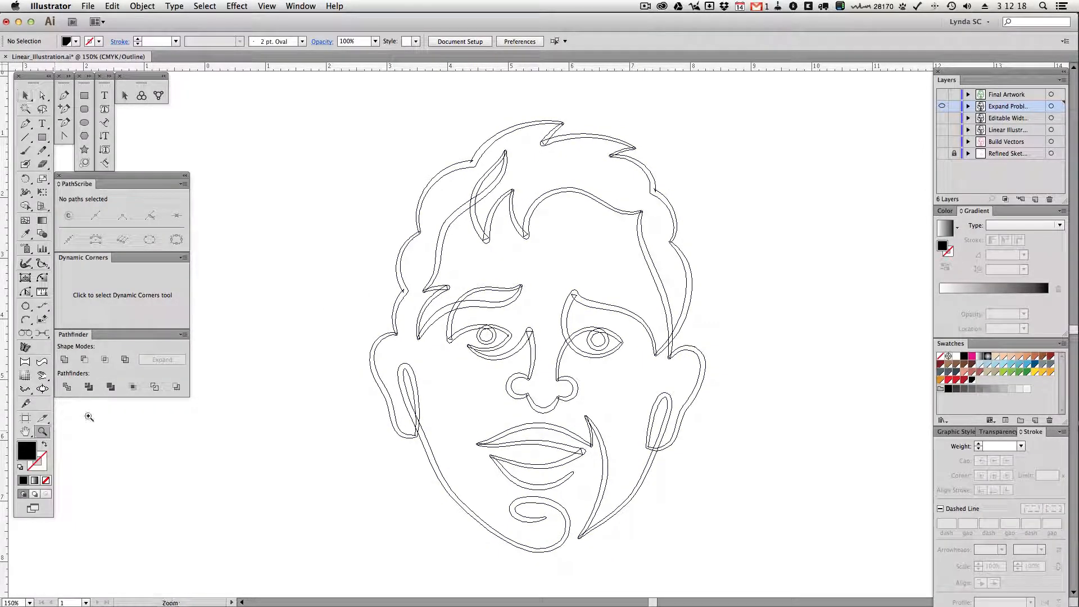
pyautogui.moveTo(459, 197); pyautogui.dragTo(584, 290)
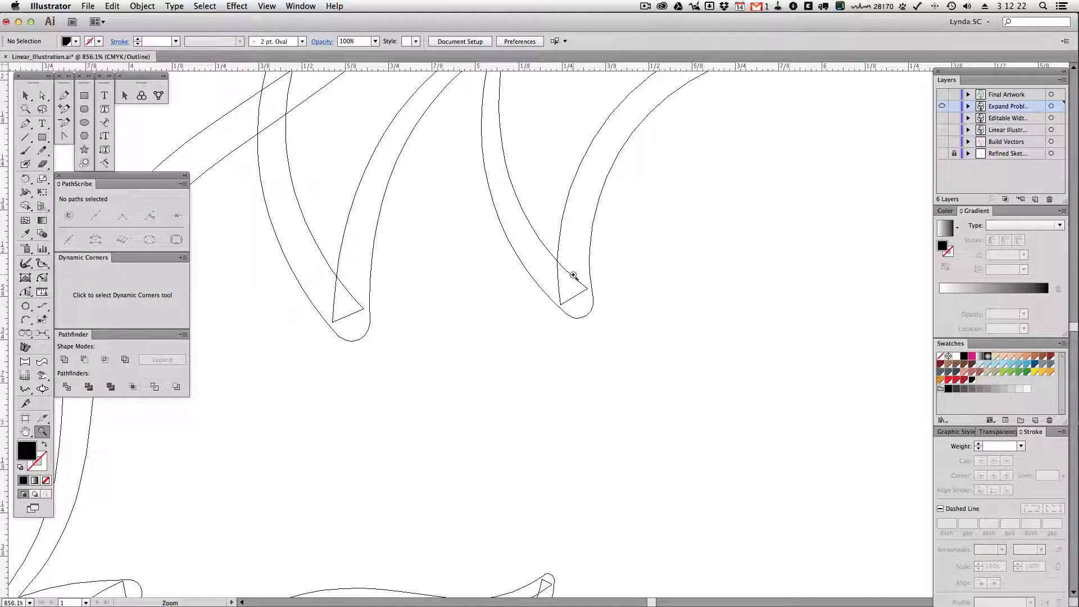
pyautogui.press('super+y')
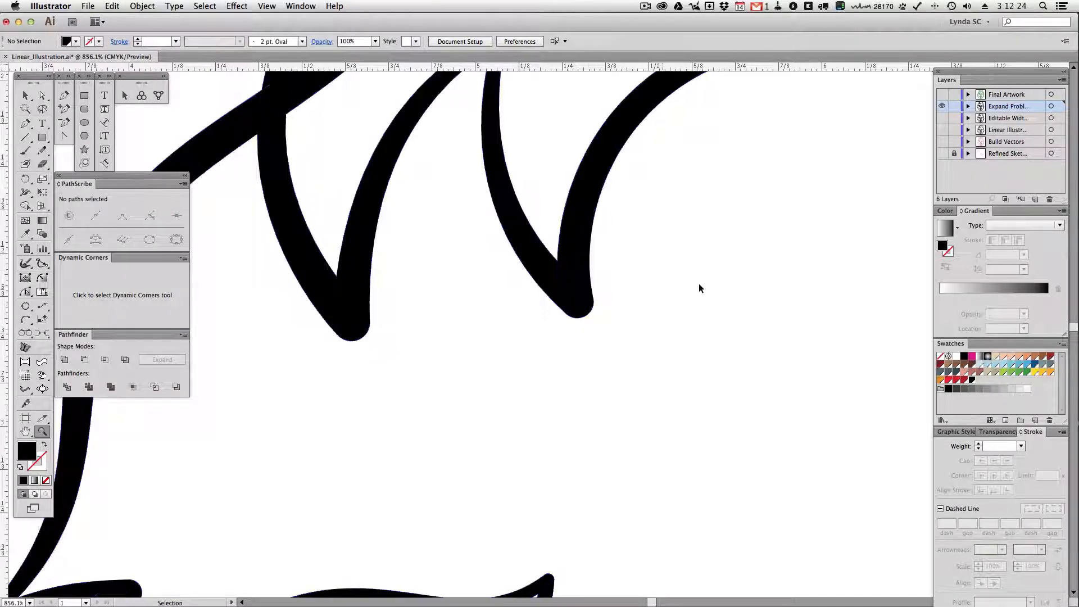
pyautogui.press('super+y')
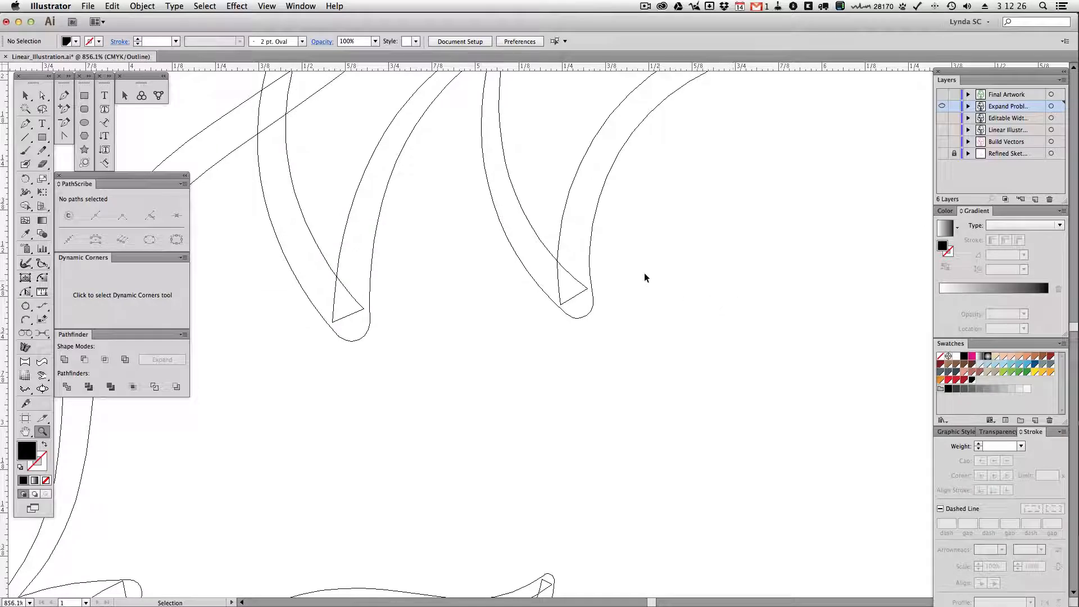
# Unite all the expanded shapes on the layer into merged outlines, deselect and show the whole face
pyautogui.press('v')
pyautogui.press('super+a')
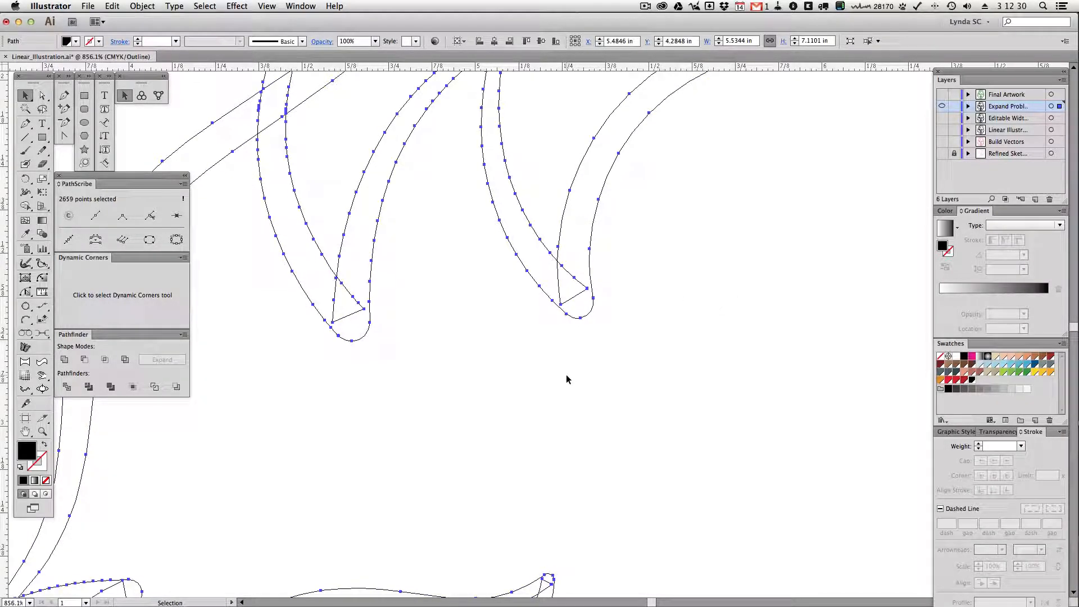
pyautogui.click(65, 362)
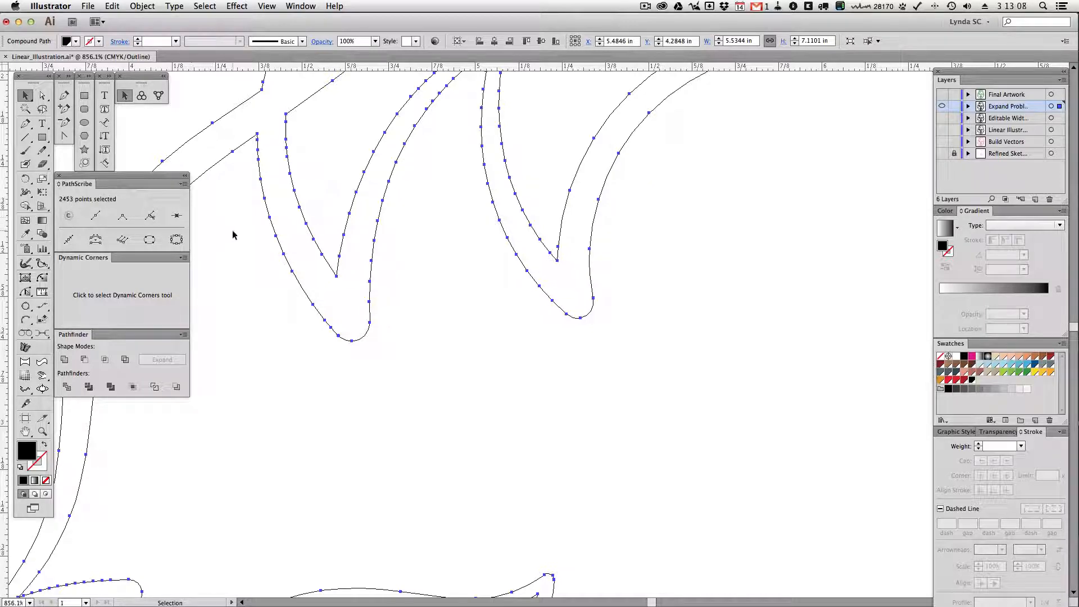
pyautogui.press('super+shift+a')
pyautogui.press('super+0')
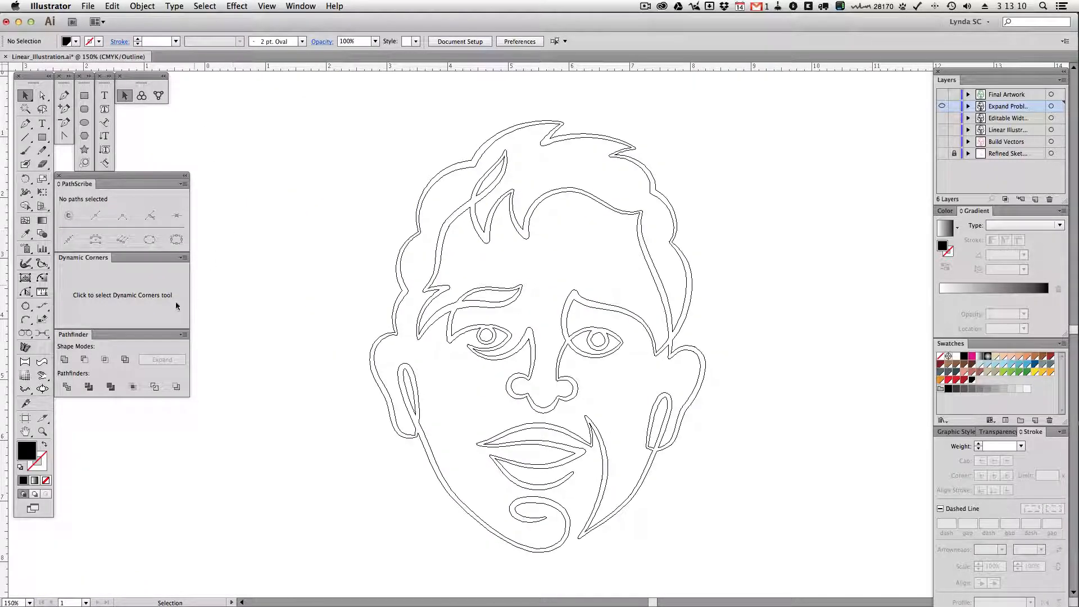
pyautogui.press('a')
pyautogui.press('v')
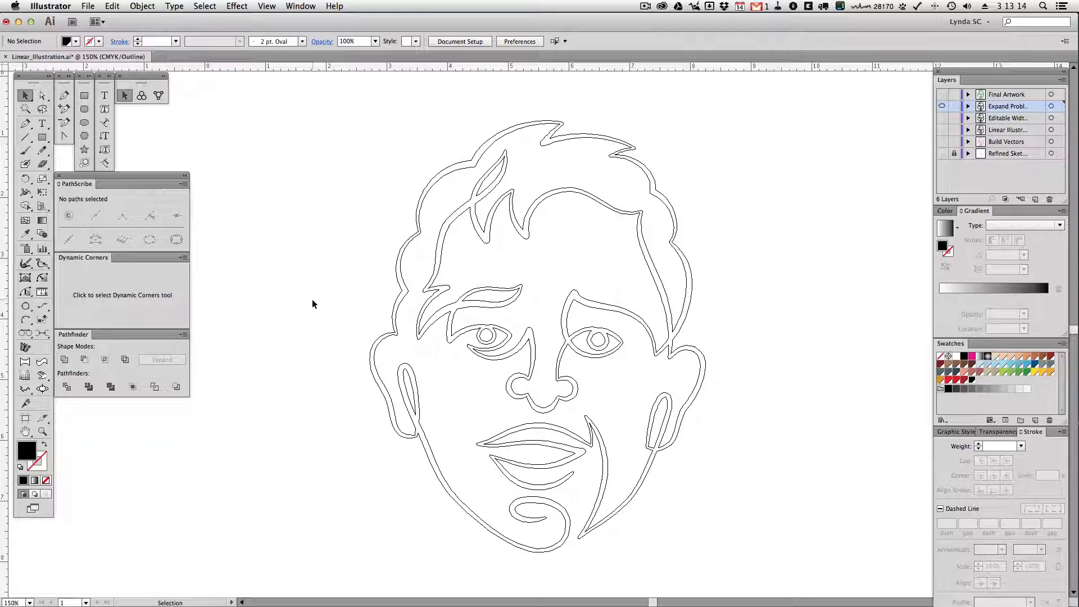
pyautogui.press('F8')
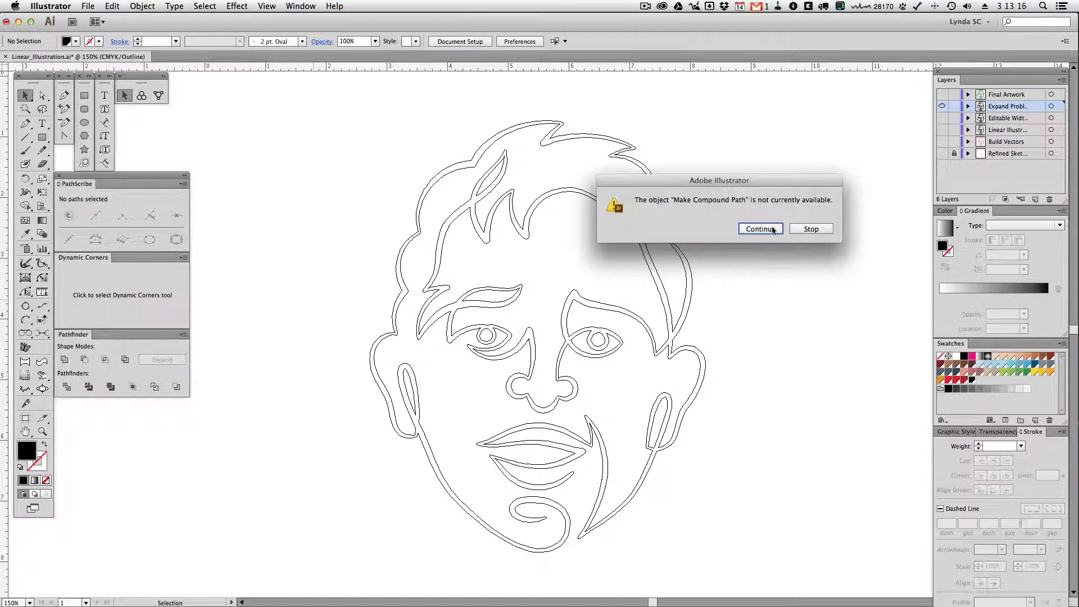
pyautogui.click(798, 228)
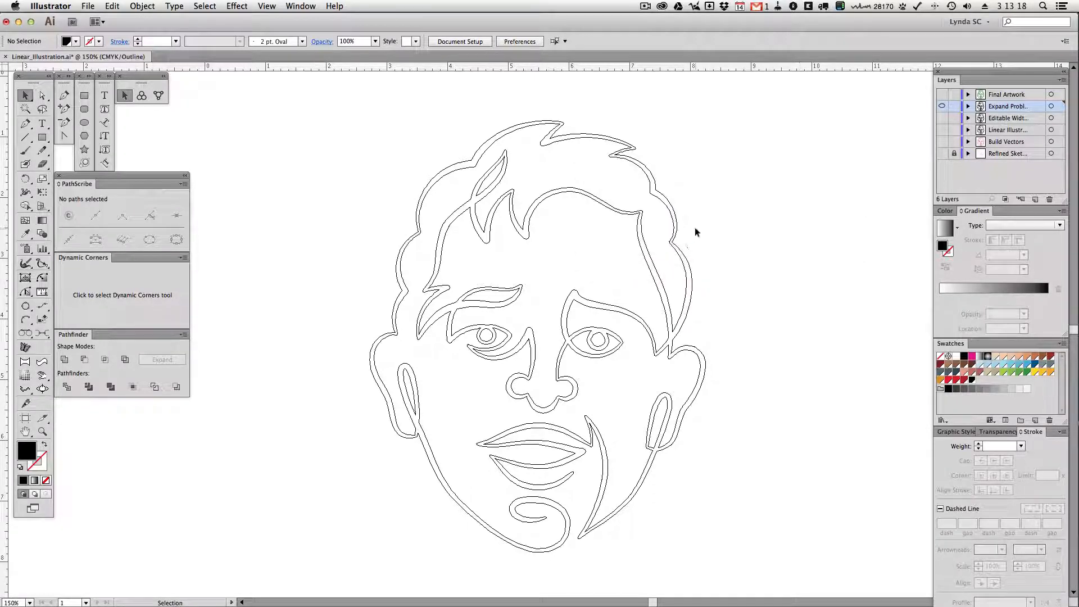
# Select the united face outline and set up the Smart Remove Brush with a 53 px brush size and a tolerance of 10
pyautogui.click(453, 212)
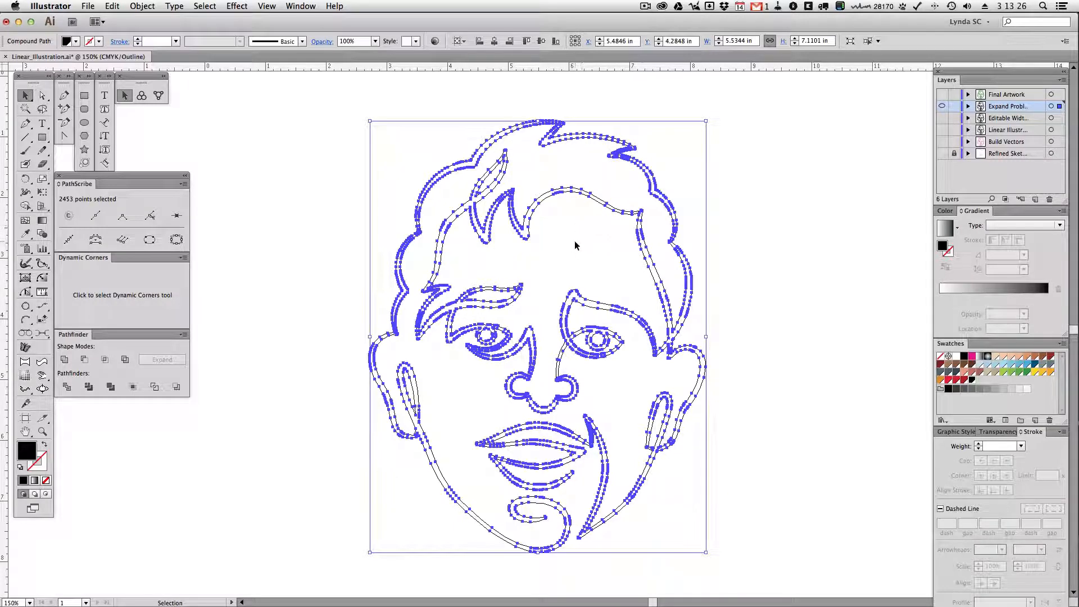
pyautogui.click(309, 218)
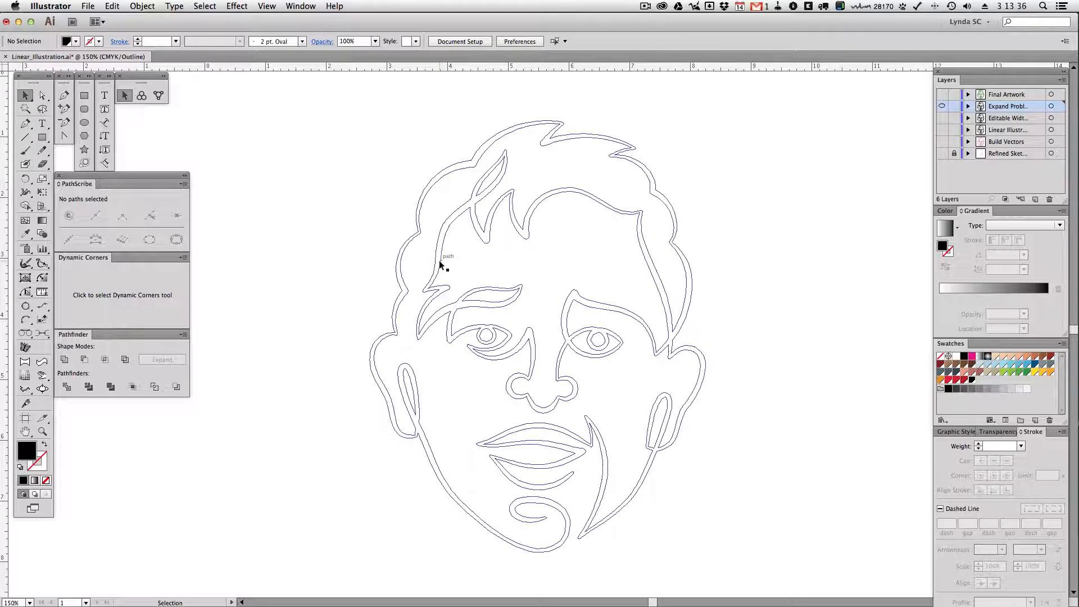
pyautogui.click(47, 435)
pyautogui.moveTo(362, 101); pyautogui.dragTo(728, 344)
pyautogui.press('v')
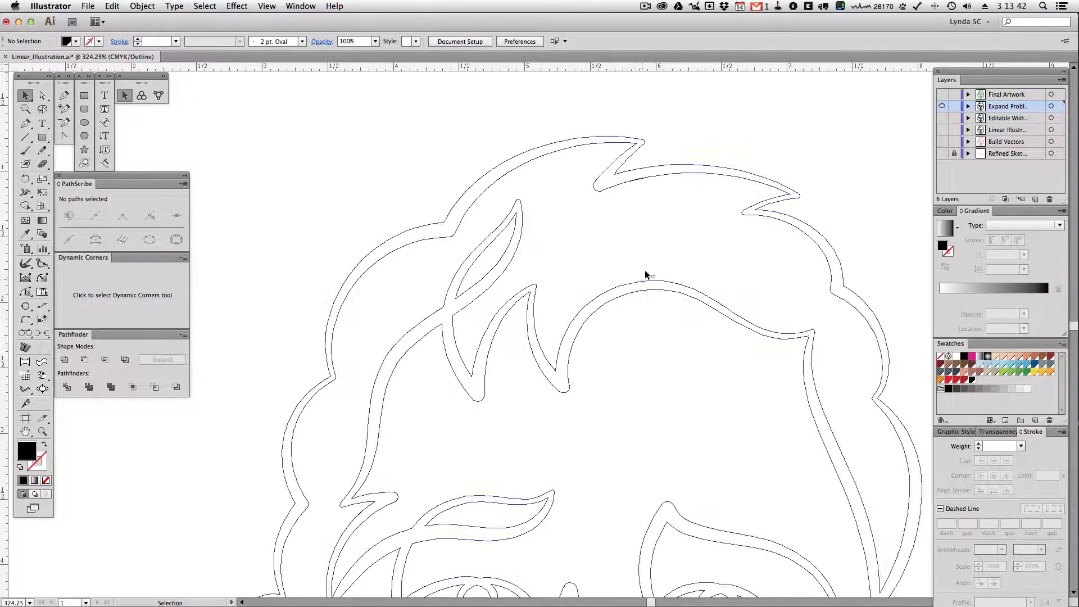
pyautogui.click(645, 275)
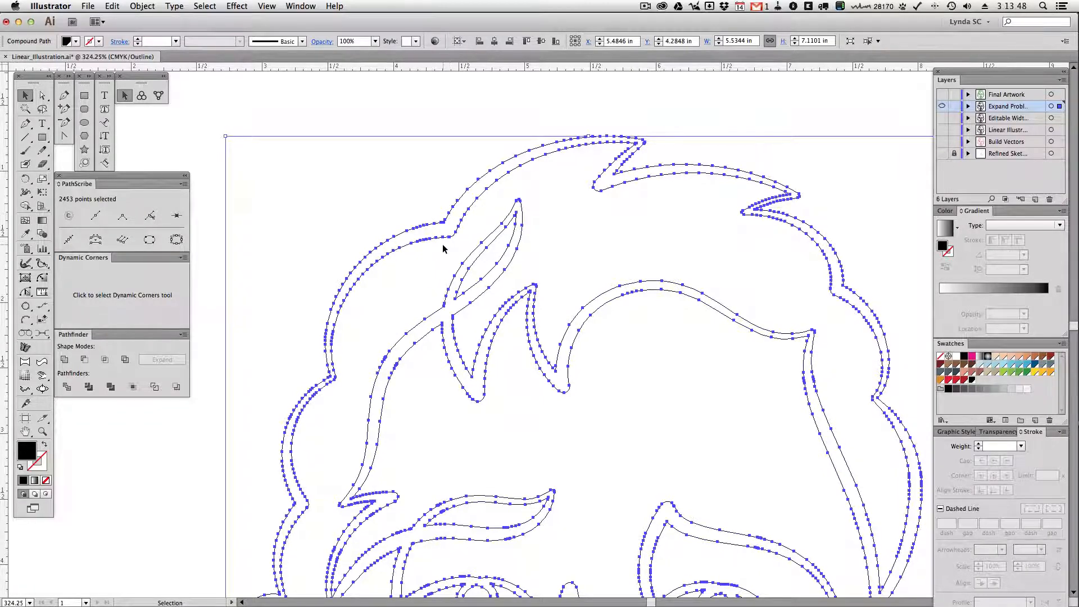
pyautogui.click(26, 292)
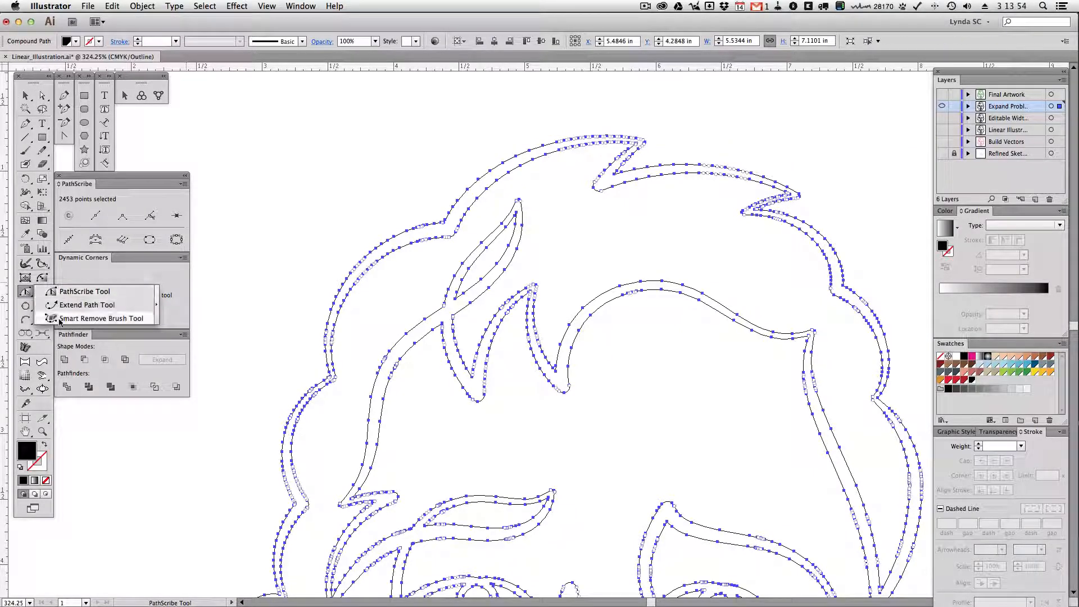
pyautogui.click(116, 322)
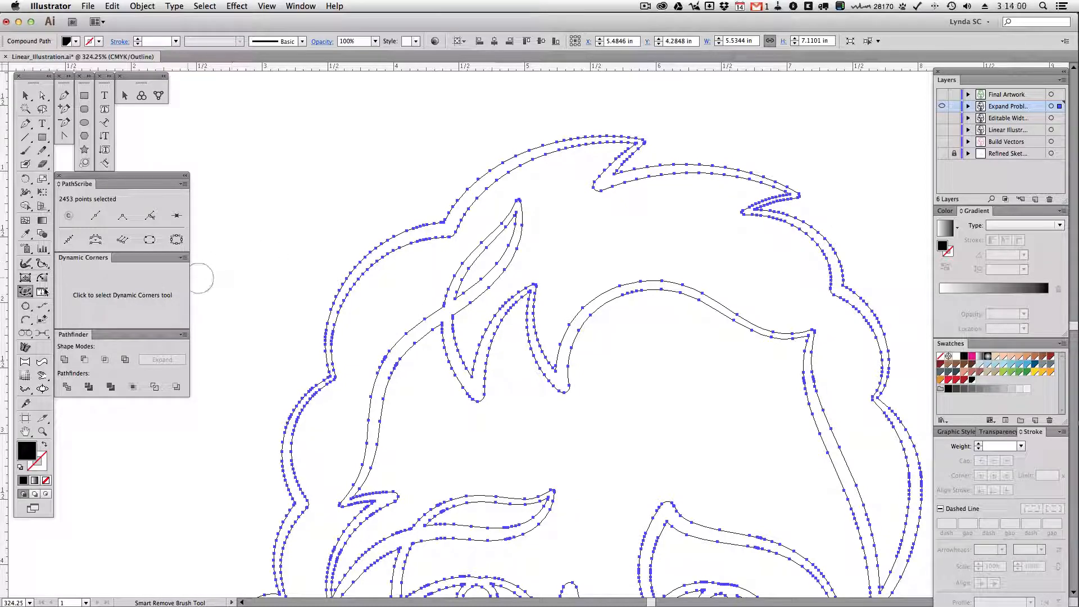
pyautogui.doubleClick(25, 291)
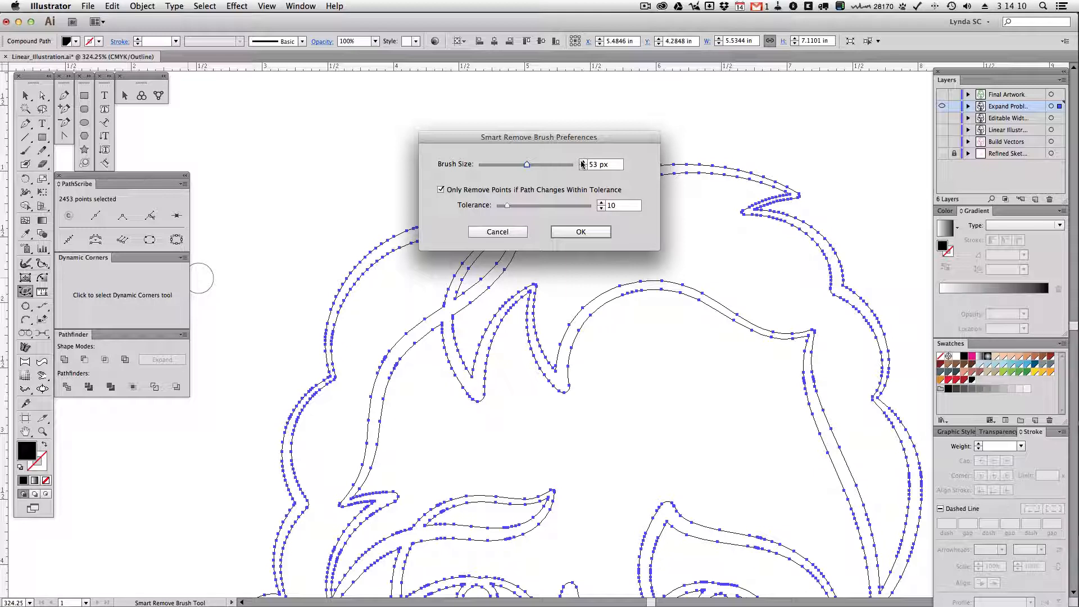
pyautogui.click(580, 230)
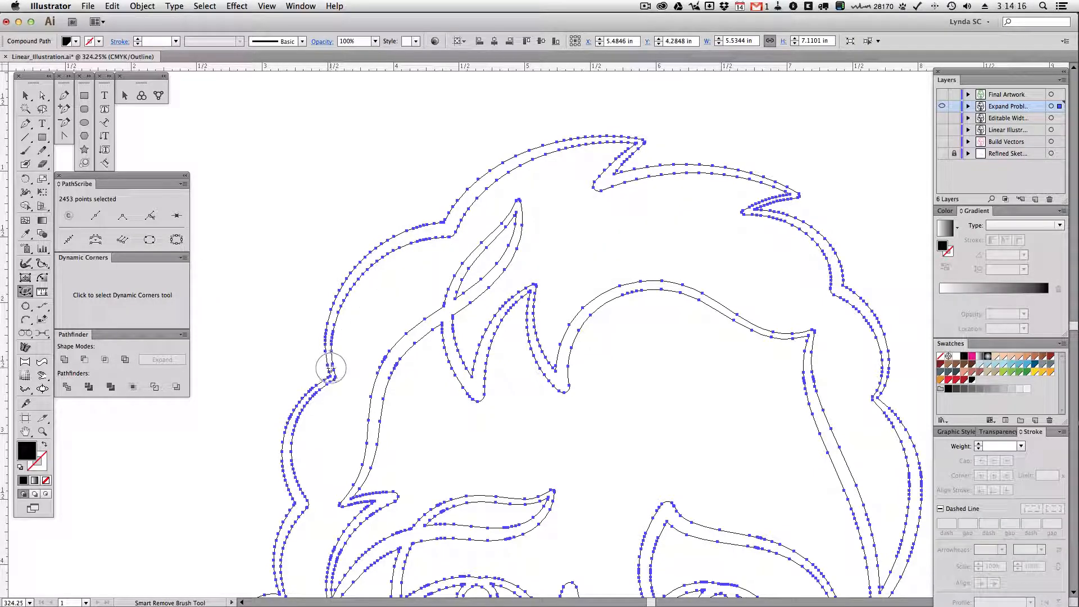
# Brush away the excess anchor points along the outer hair contour and the inner hairline, and deselect the artwork
pyautogui.moveTo(331, 368)
pyautogui.mouseDown()
pyautogui.moveTo(340, 303)
pyautogui.moveTo(366, 264)
pyautogui.moveTo(397, 241)
pyautogui.moveTo(460, 229)
pyautogui.moveTo(465, 198)
pyautogui.moveTo(526, 153)
pyautogui.moveTo(616, 135)
pyautogui.moveTo(643, 143)
pyautogui.moveTo(604, 185)
pyautogui.moveTo(659, 167)
pyautogui.moveTo(764, 181)
pyautogui.moveTo(800, 198)
pyautogui.moveTo(745, 213)
pyautogui.moveTo(829, 241)
pyautogui.moveTo(837, 290)
pyautogui.moveTo(887, 346)
pyautogui.moveTo(875, 397)
pyautogui.moveTo(911, 465)
pyautogui.moveTo(891, 583)
pyautogui.mouseUp()
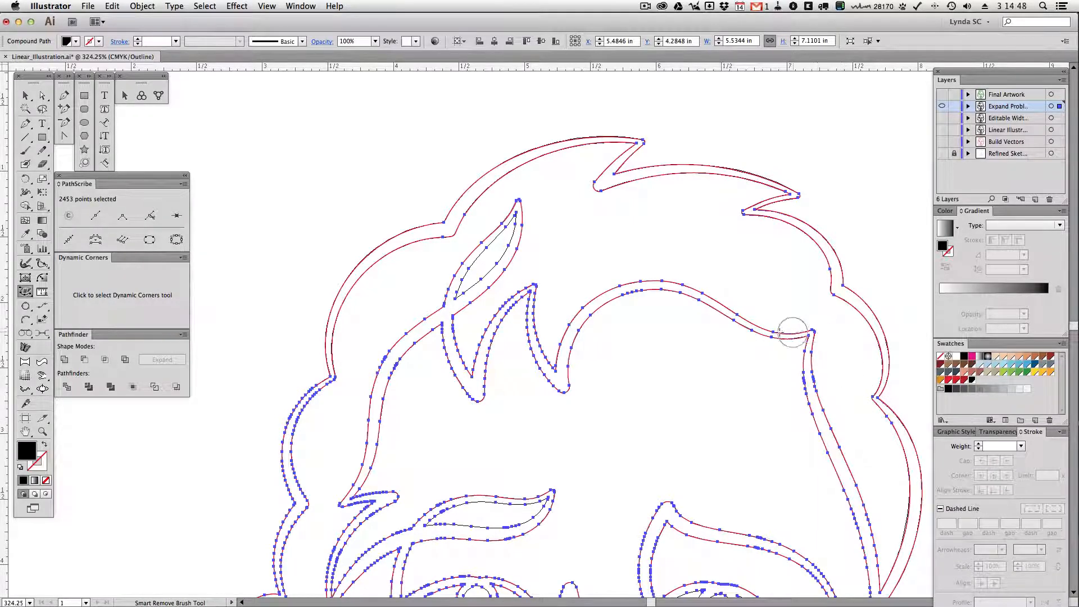
pyautogui.moveTo(780, 332)
pyautogui.mouseDown()
pyautogui.moveTo(747, 328)
pyautogui.moveTo(687, 291)
pyautogui.moveTo(624, 284)
pyautogui.moveTo(587, 305)
pyautogui.moveTo(557, 383)
pyautogui.moveTo(536, 354)
pyautogui.moveTo(525, 284)
pyautogui.moveTo(492, 328)
pyautogui.moveTo(474, 392)
pyautogui.moveTo(449, 315)
pyautogui.moveTo(518, 203)
pyautogui.moveTo(494, 261)
pyautogui.moveTo(372, 388)
pyautogui.moveTo(340, 494)
pyautogui.moveTo(407, 391)
pyautogui.mouseUp()
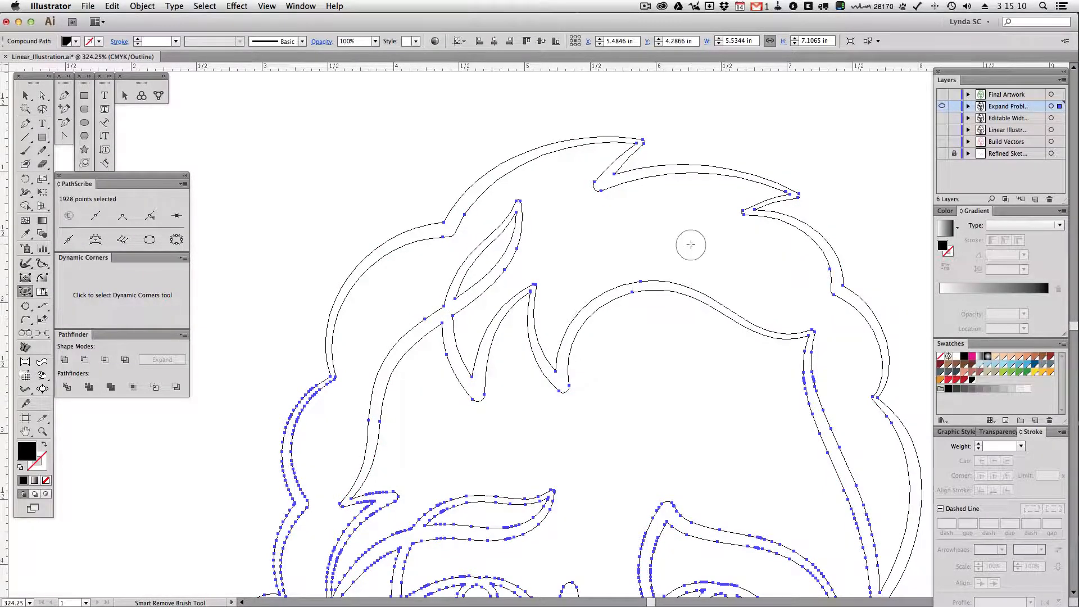
pyautogui.press('v')
pyautogui.click(714, 228)
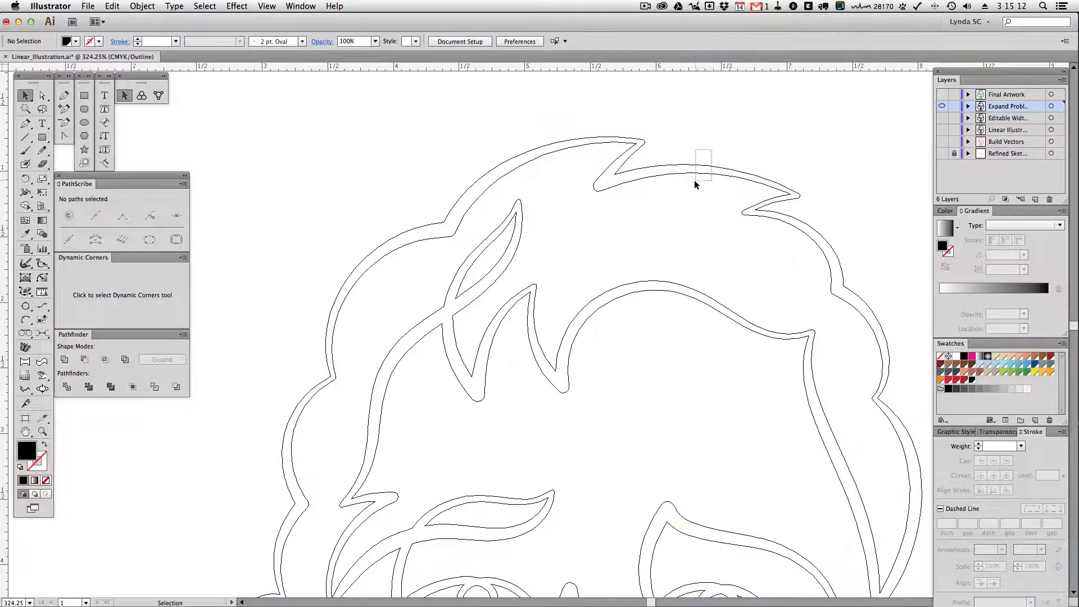
# Examine the cleaned hair outline's remaining anchor points and handles in both preview and outline view
pyautogui.click(698, 167)
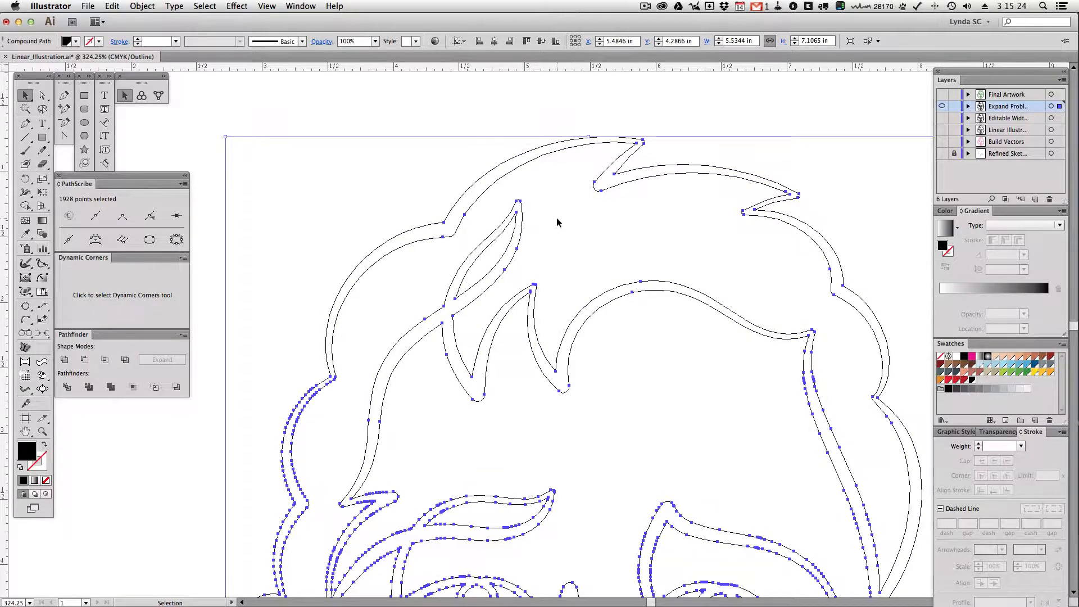
pyautogui.press('super+y')
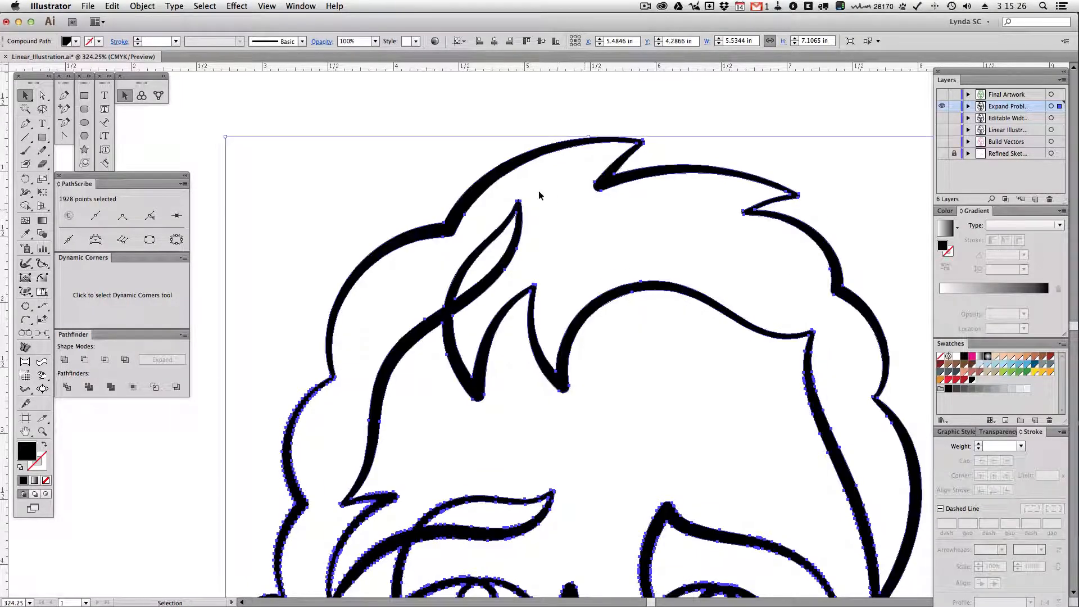
pyautogui.click(416, 173)
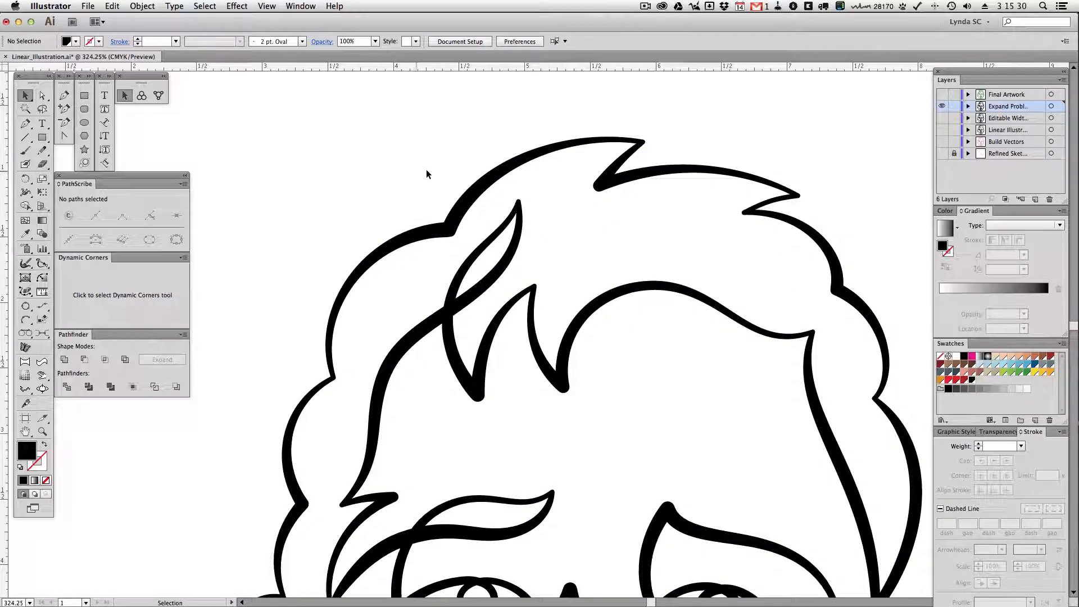
pyautogui.press('a')
pyautogui.click(540, 152)
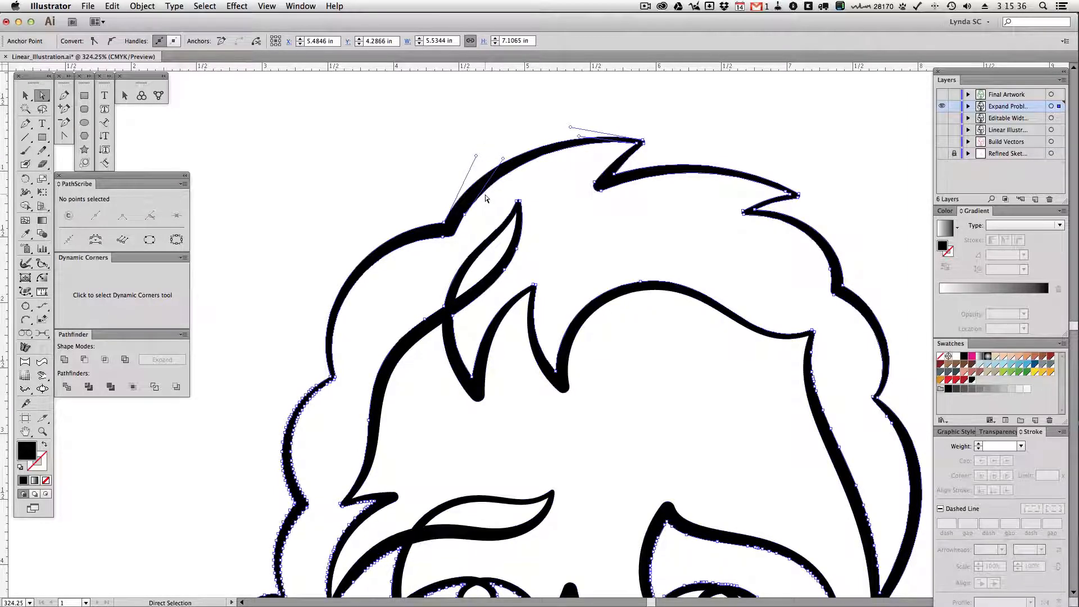
pyautogui.press('super+y')
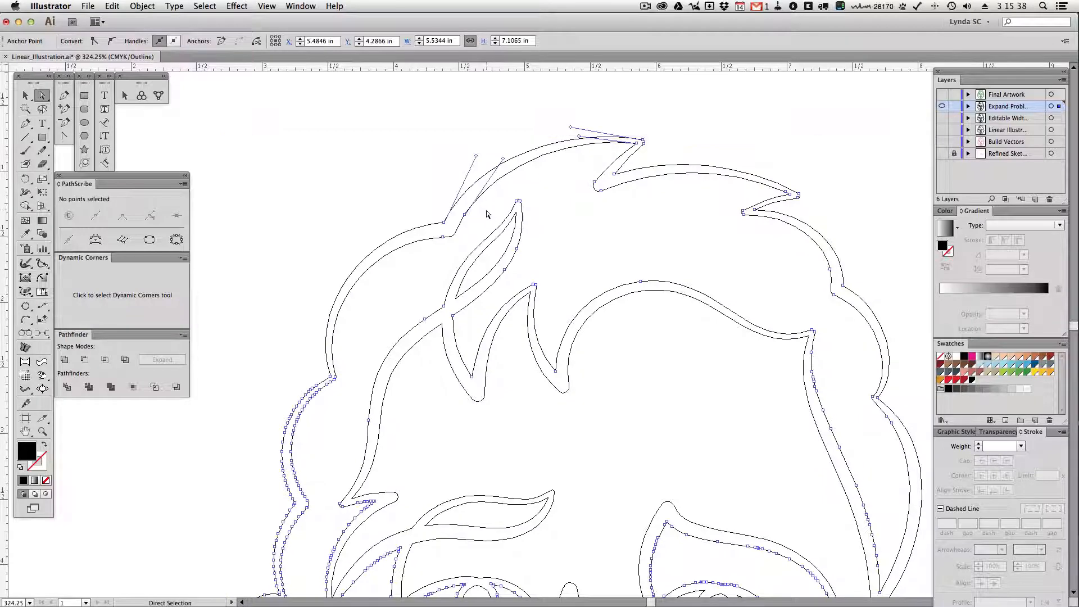
pyautogui.click(478, 217)
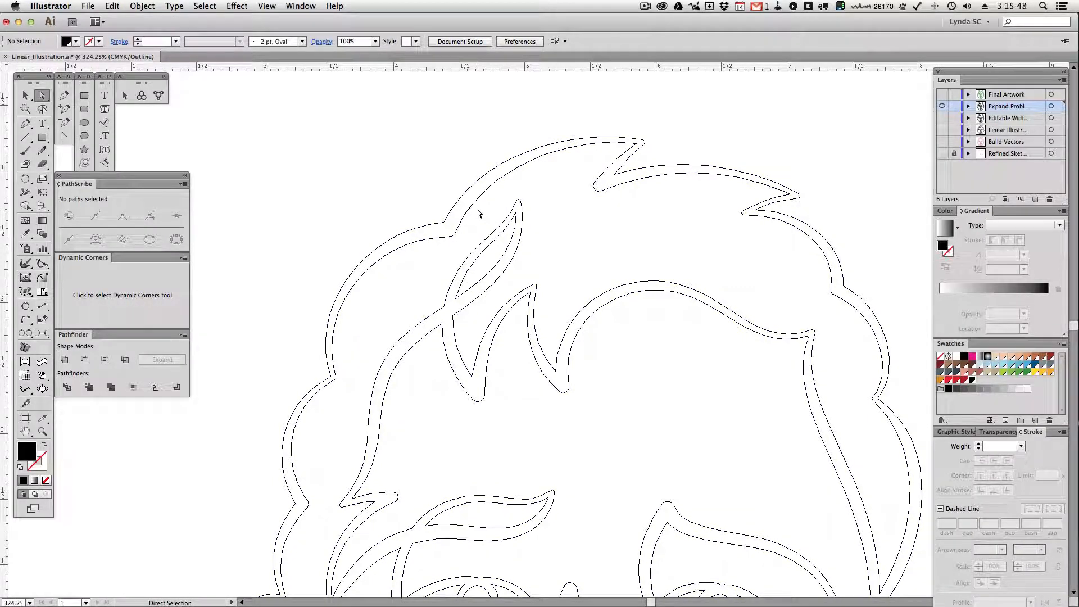
# Try a smart removal of the smooth anchor point on the inner edge of the upper hair outline, undo it and deselect
pyautogui.click(464, 214)
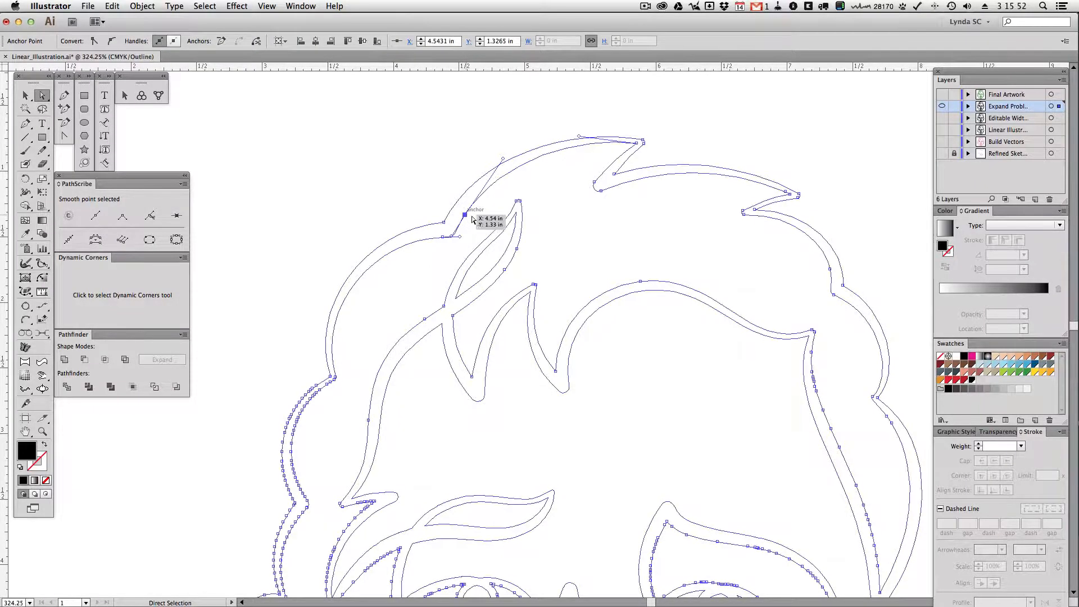
pyautogui.click(472, 220)
pyautogui.click(465, 216)
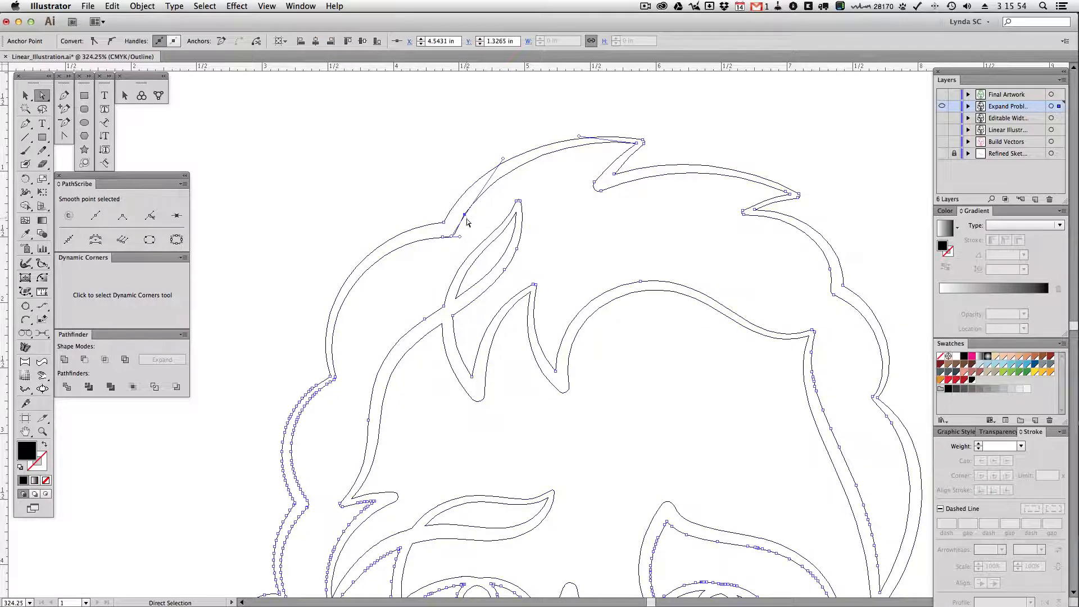
pyautogui.click(482, 216)
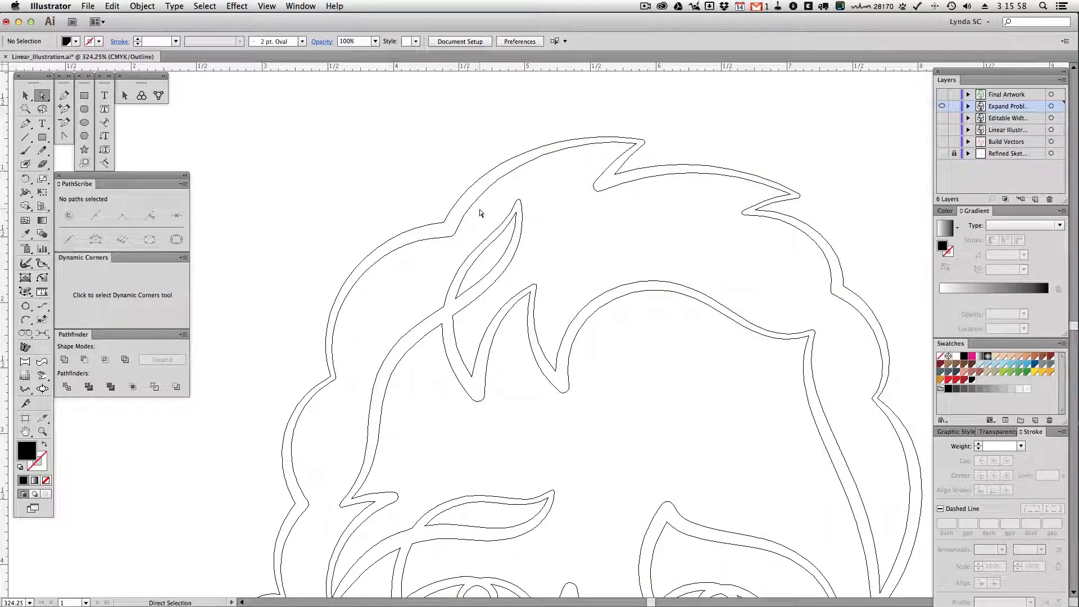
pyautogui.click(460, 225)
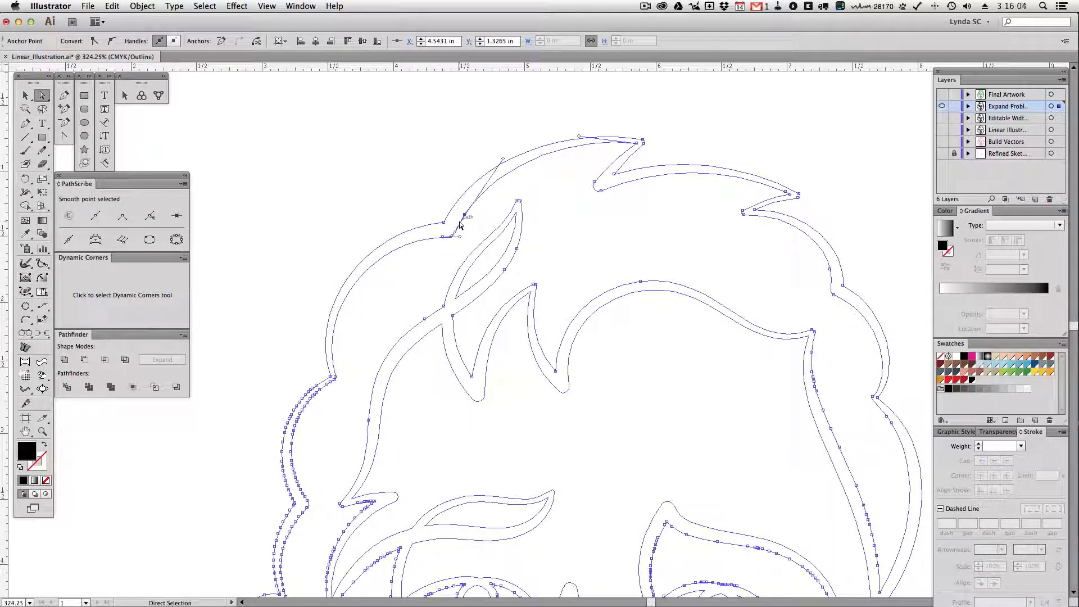
pyautogui.click(179, 219)
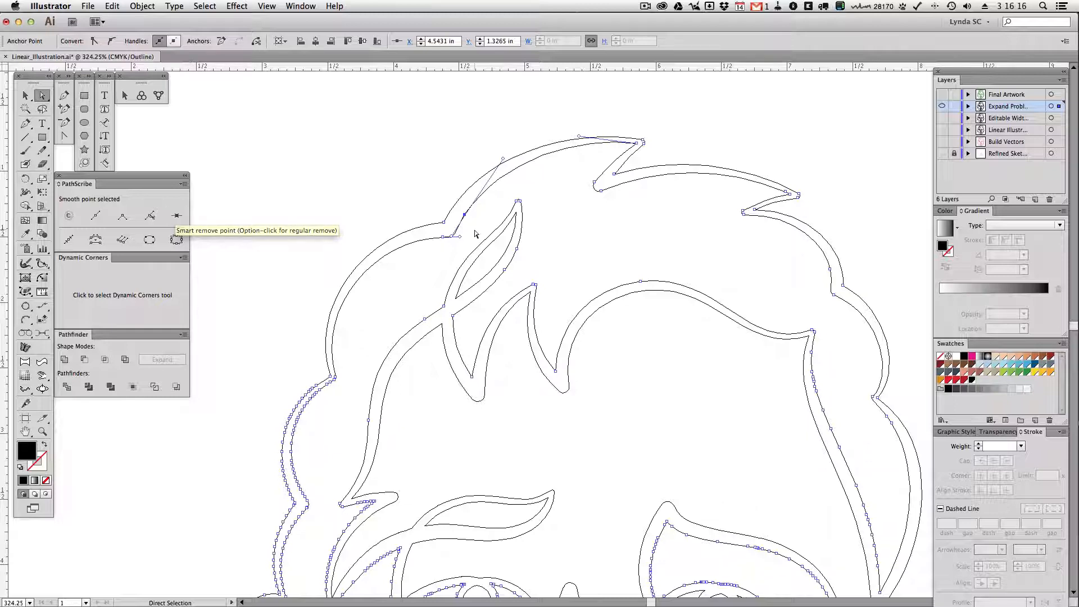
pyautogui.click(475, 221)
pyautogui.click(464, 214)
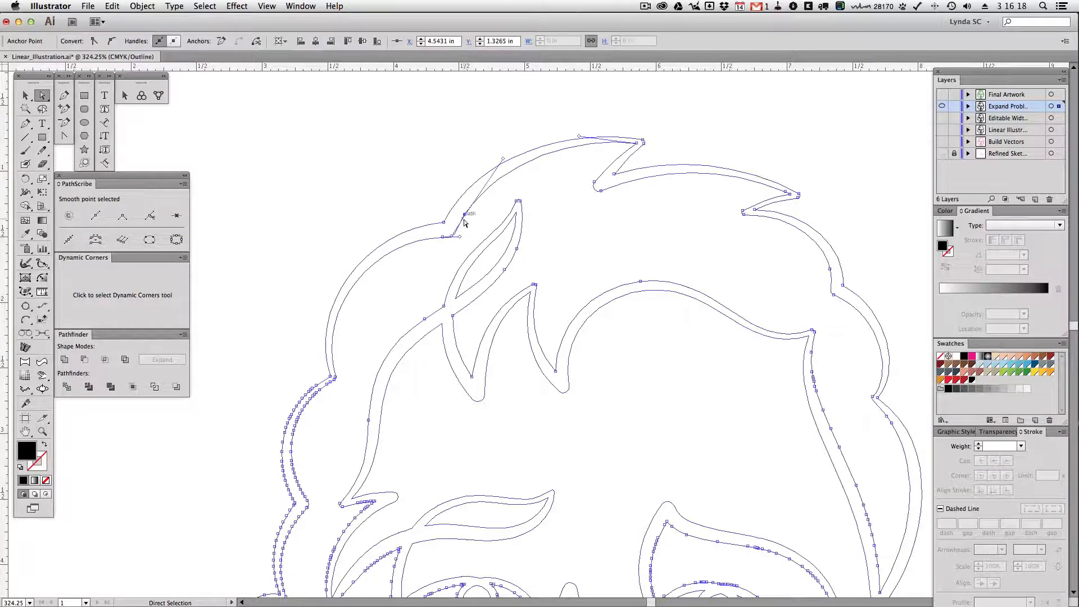
pyautogui.click(179, 218)
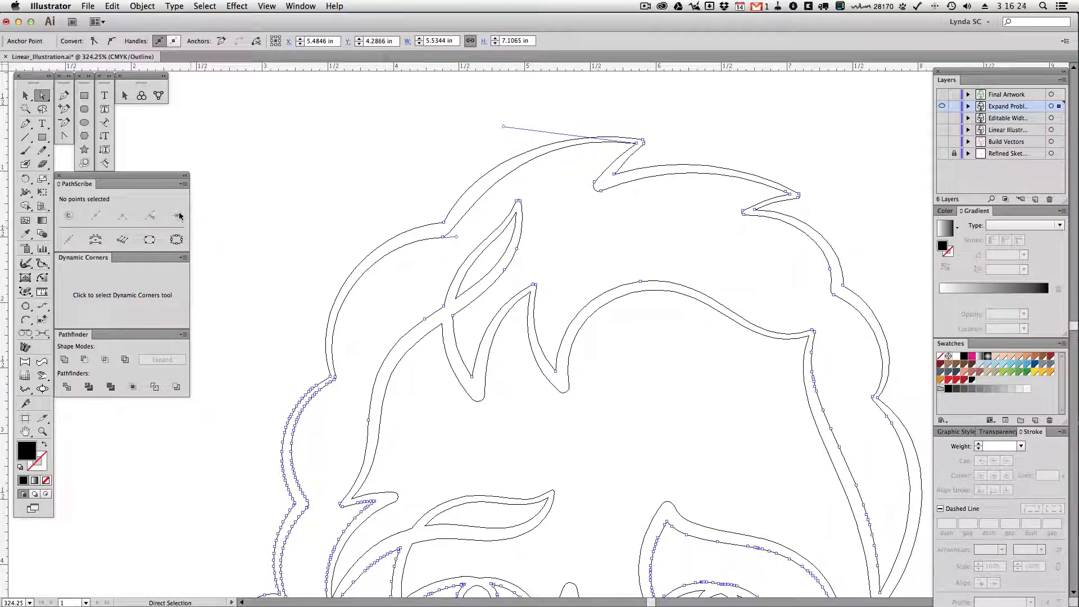
pyautogui.press('super+z')
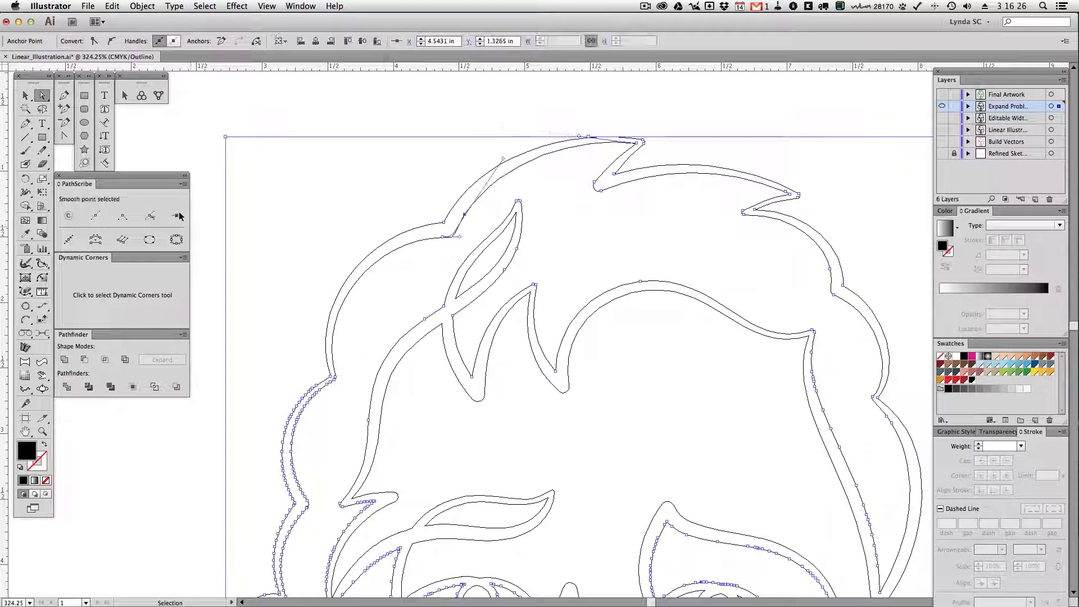
pyautogui.press('super')
pyautogui.keyDown('super'); pyautogui.click(502, 195); pyautogui.keyUp('super')
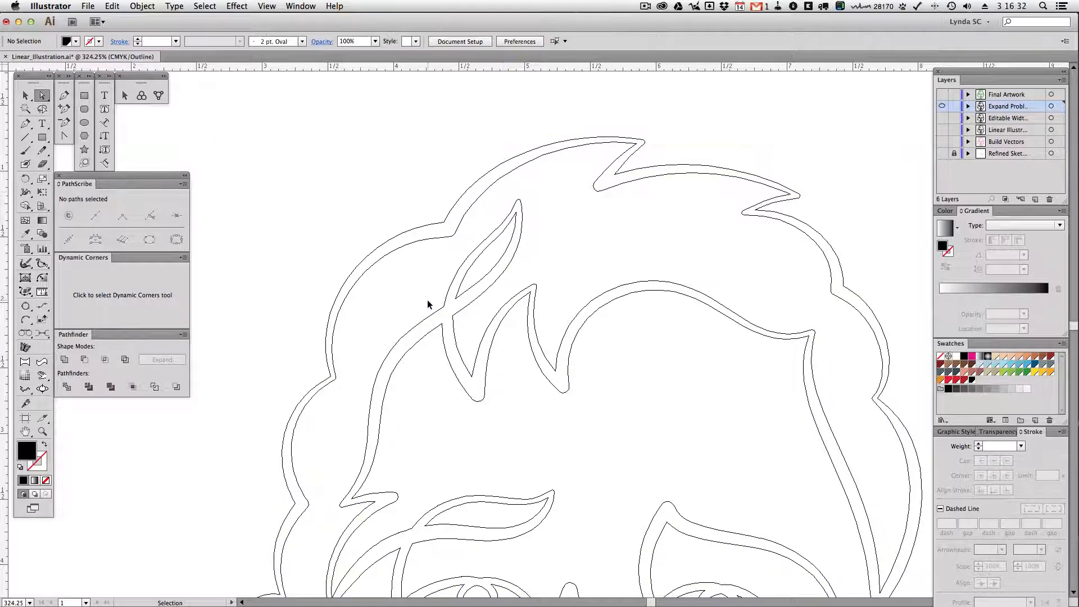
# Smart remove the extra anchor point below the hair strand crossing and another on the upper strand's outer edge, and deselect
pyautogui.click(423, 319)
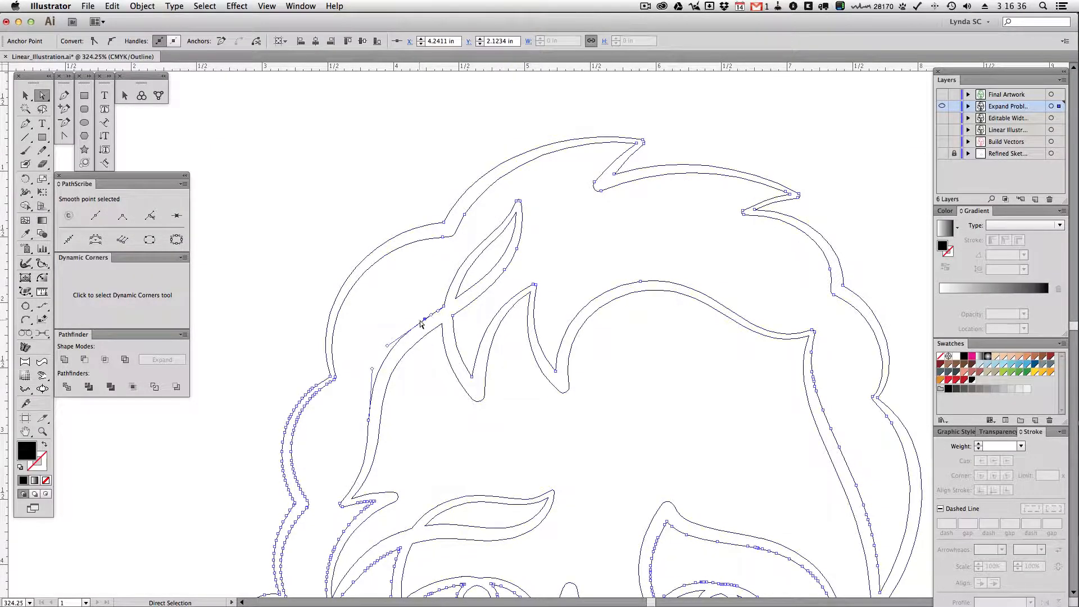
pyautogui.click(179, 218)
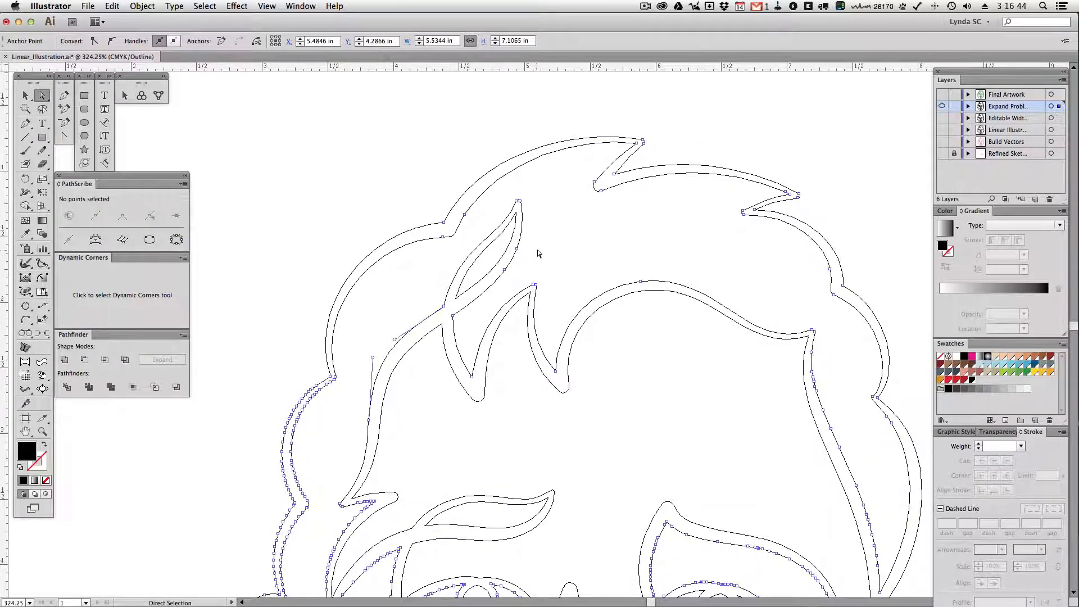
pyautogui.moveTo(534, 242); pyautogui.dragTo(519, 258)
pyautogui.moveTo(515, 260); pyautogui.dragTo(516, 259)
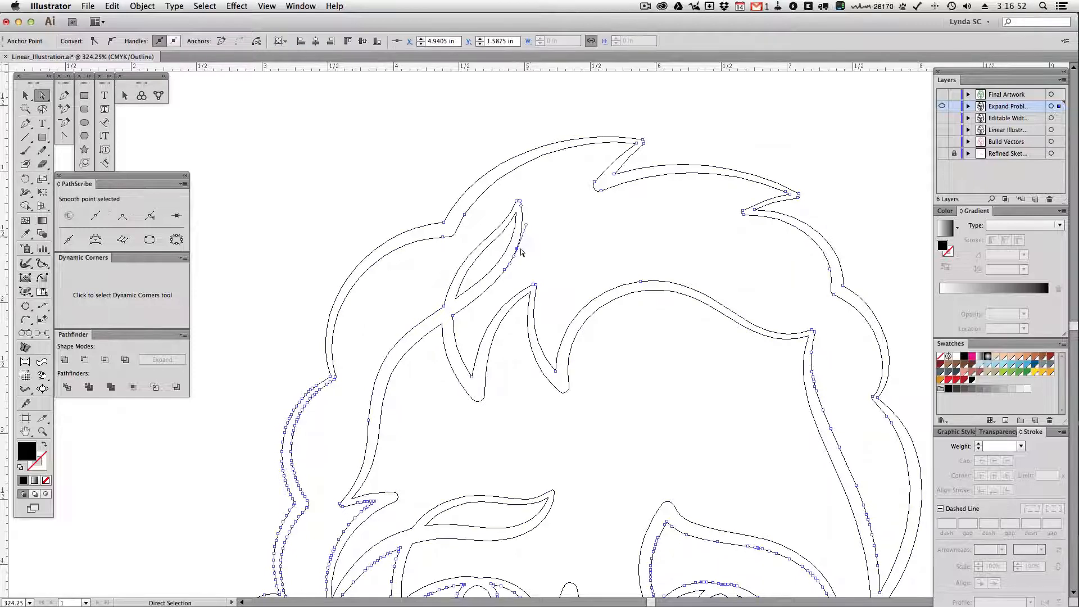
pyautogui.click(179, 216)
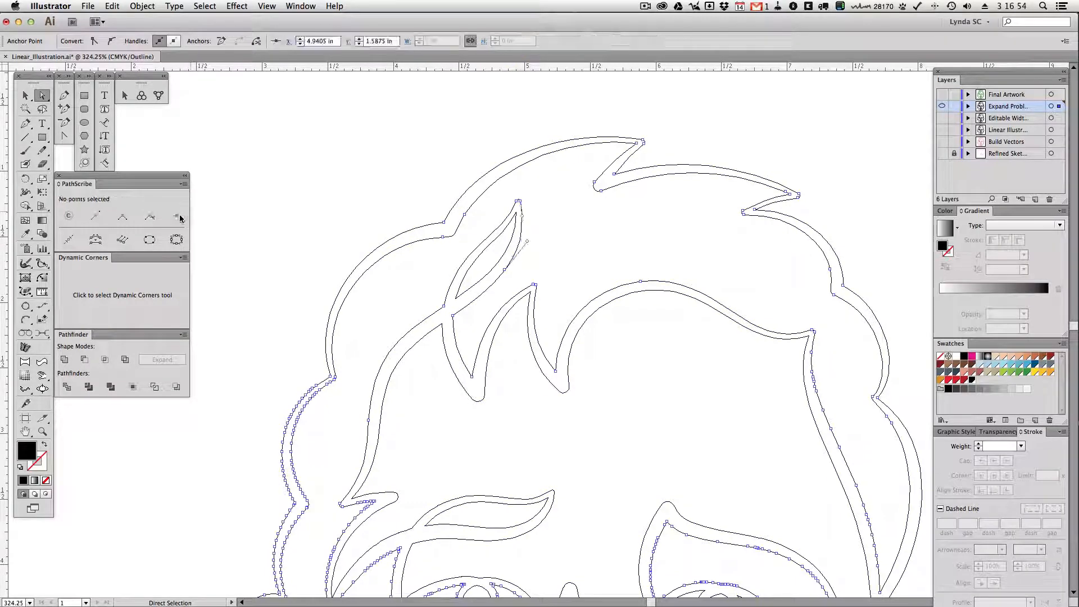
pyautogui.click(583, 238)
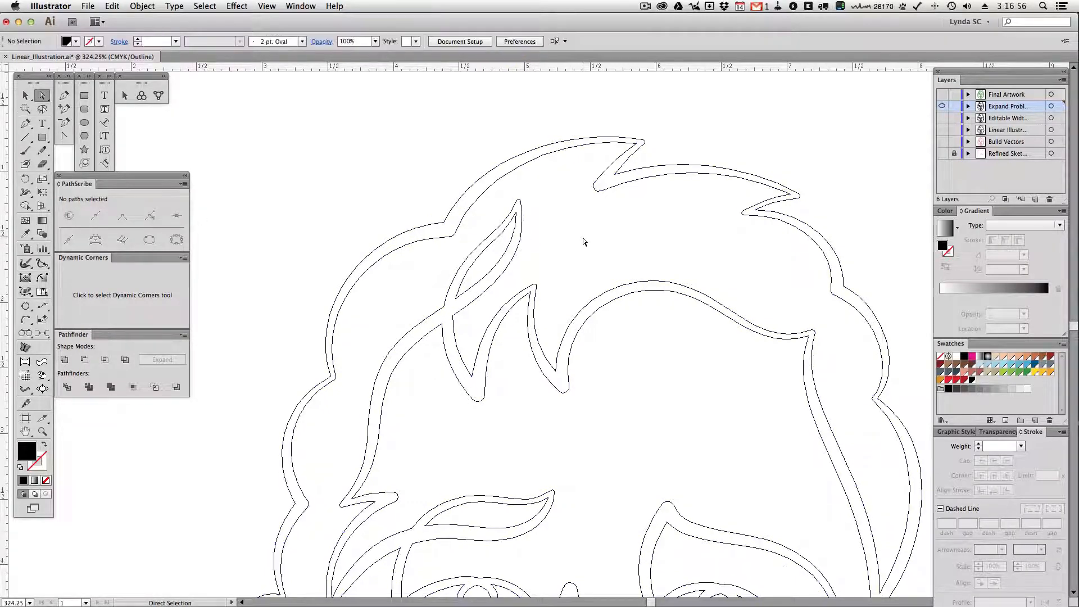
# Preview the whole face, select its united outline to check the number of anchor points, and deselect it
pyautogui.press('super+y')
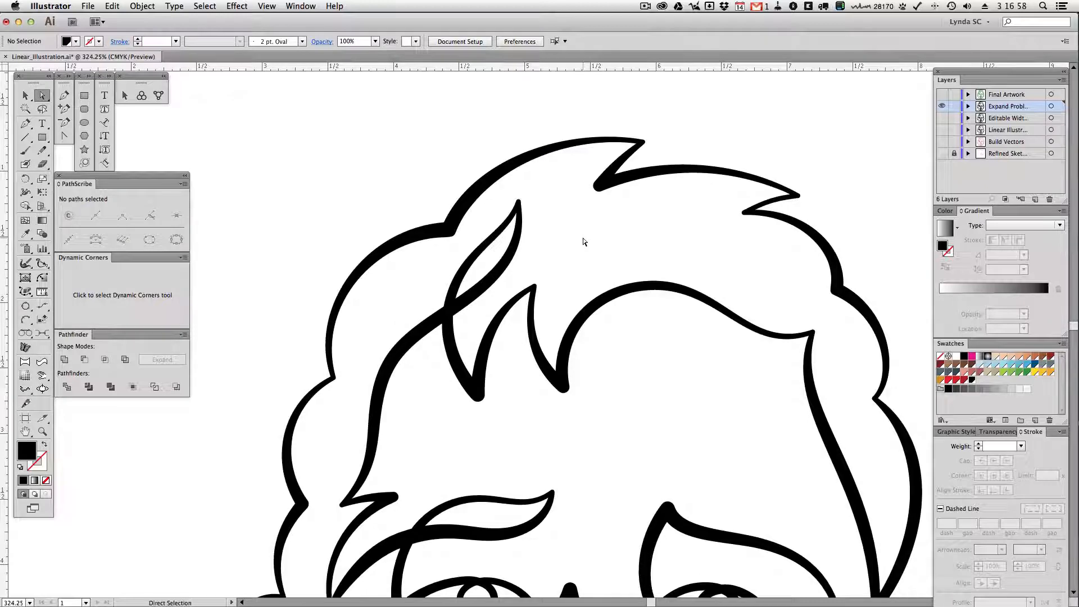
pyautogui.press('super+minus')
pyautogui.press('super+minus')
pyautogui.press('super+minus')
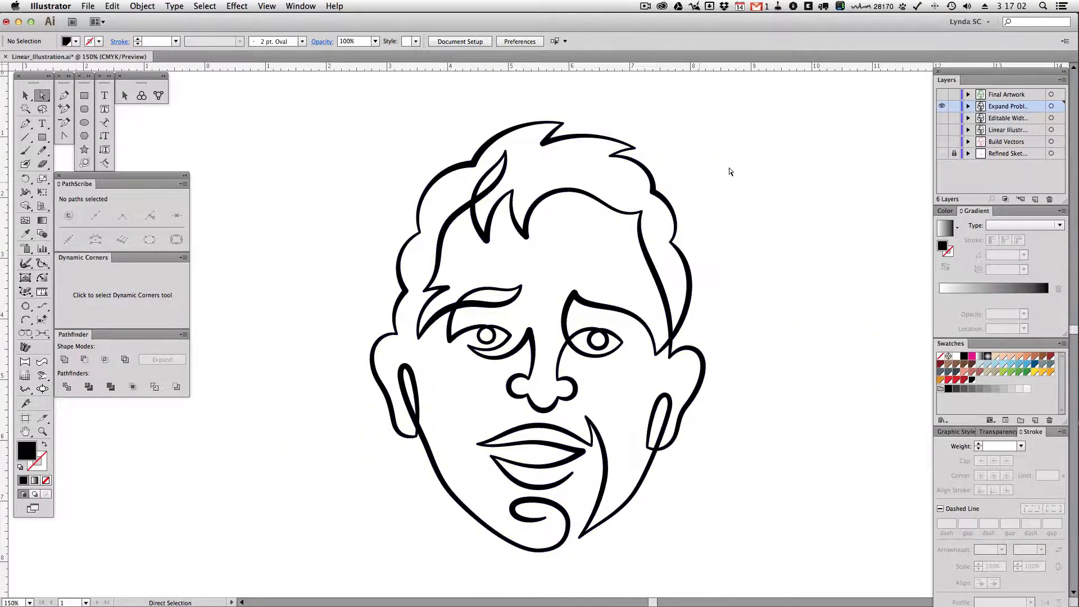
pyautogui.press('v')
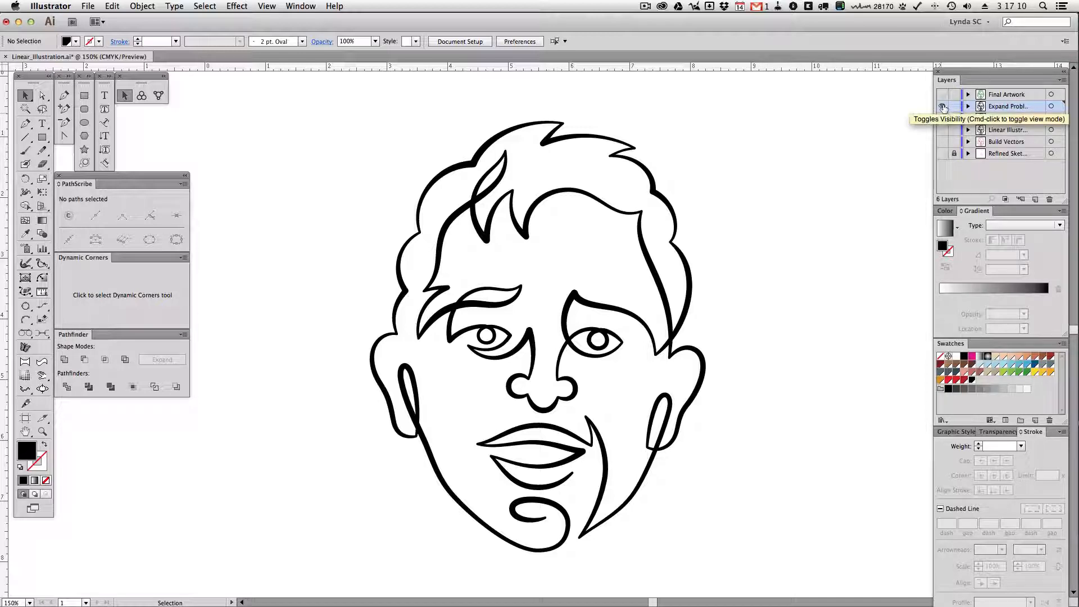
pyautogui.moveTo(710, 177); pyautogui.dragTo(630, 233)
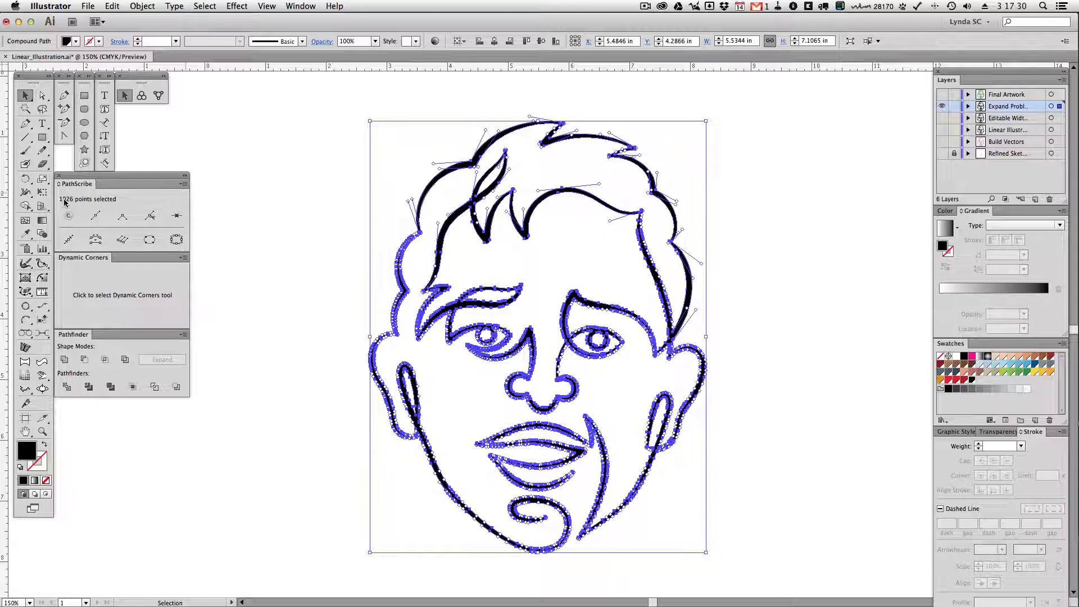
pyautogui.click(832, 129)
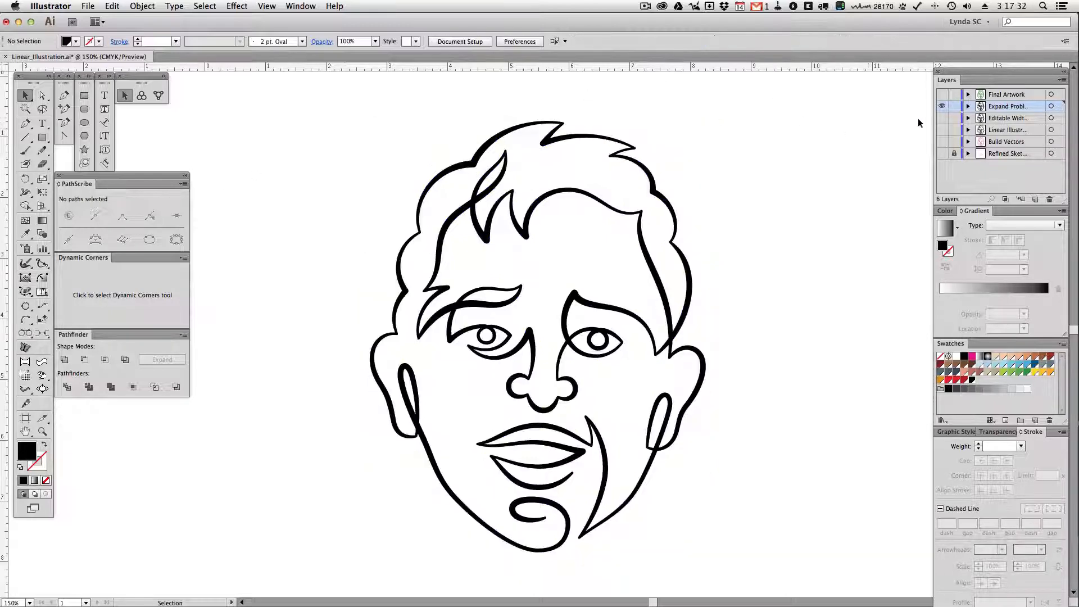
# Show the Final Artwork layer instead of the expanded outlines and select the green face to check its number of anchor points
pyautogui.click(941, 106)
pyautogui.click(941, 95)
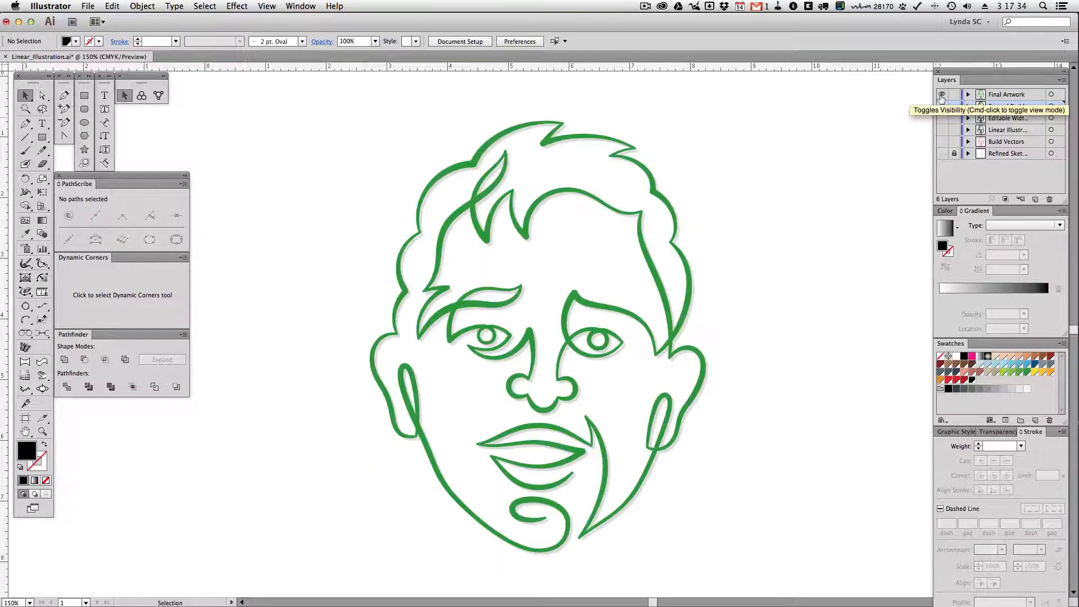
pyautogui.click(643, 165)
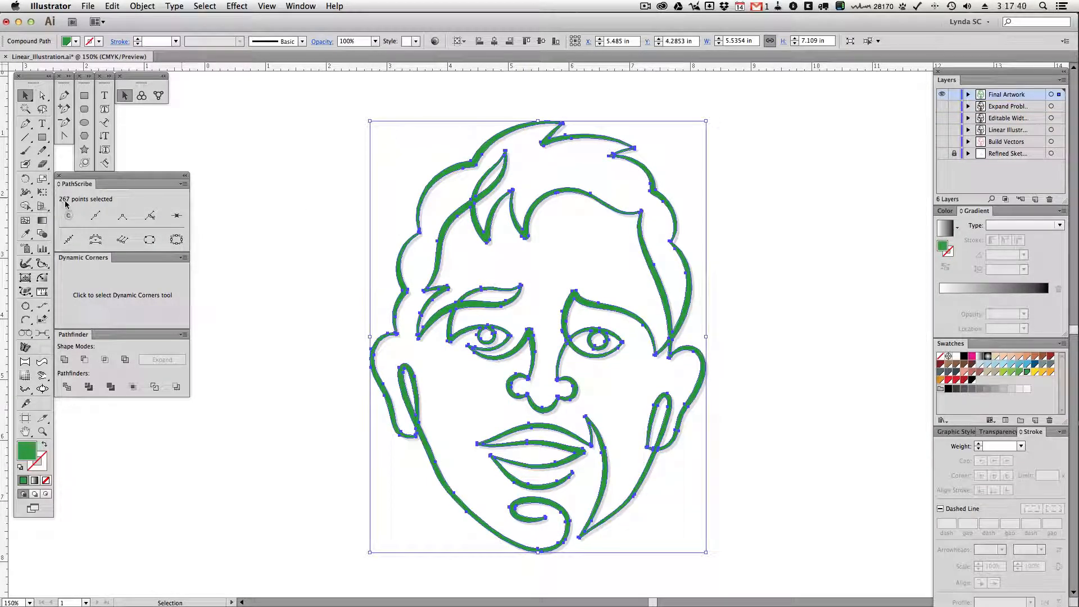
pyautogui.click(312, 210)
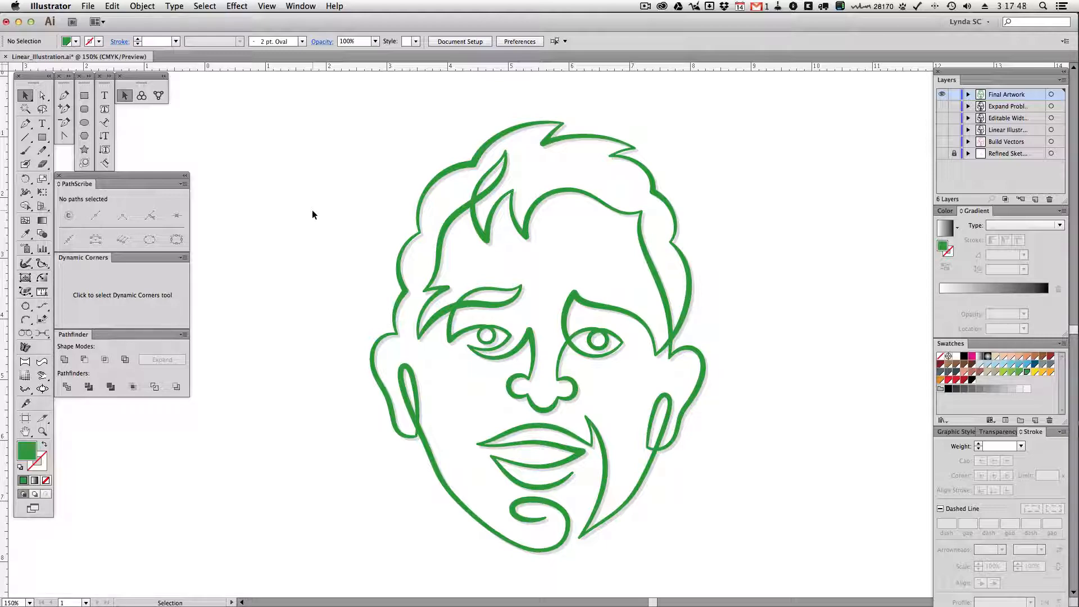
pyautogui.click(473, 161)
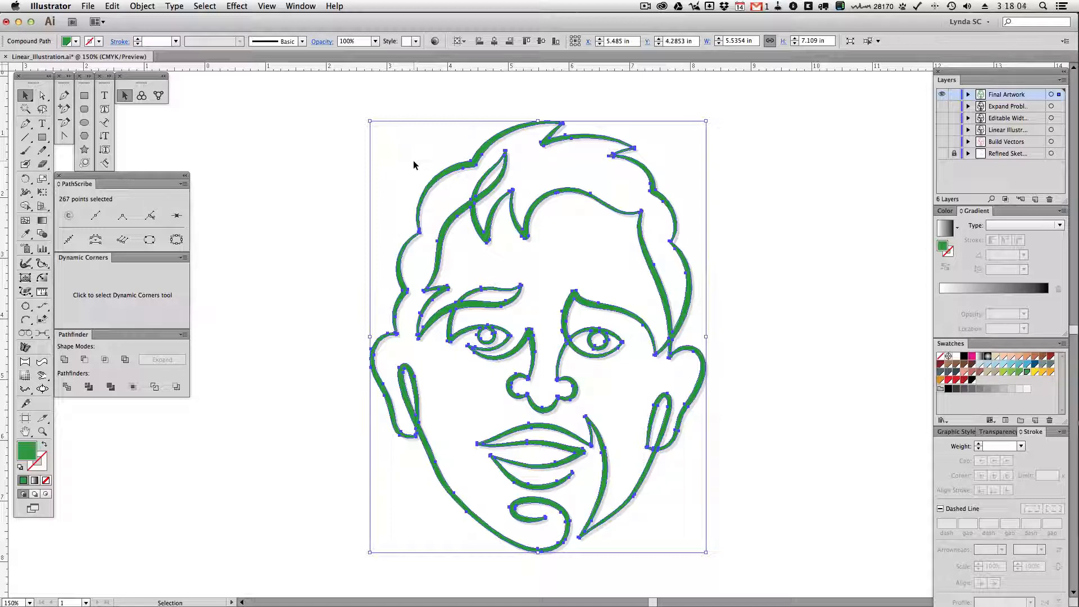
# Switch visibility back to the expanded outlines layer, select its black face to compare the anchor point count, and deselect
pyautogui.click(940, 96)
pyautogui.click(941, 106)
pyautogui.moveTo(713, 145); pyautogui.dragTo(605, 243)
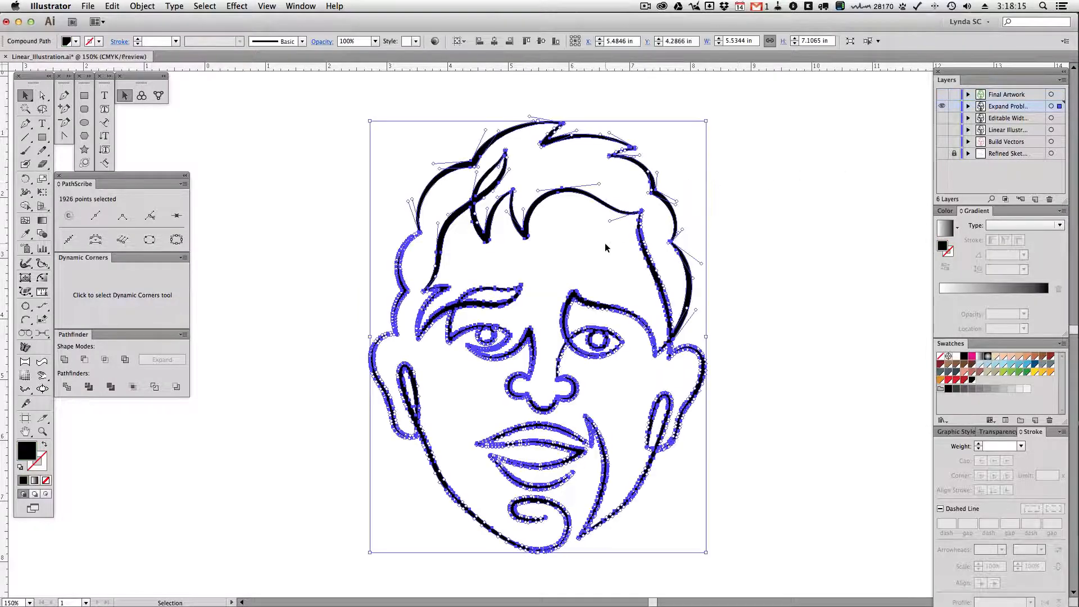
pyautogui.click(540, 271)
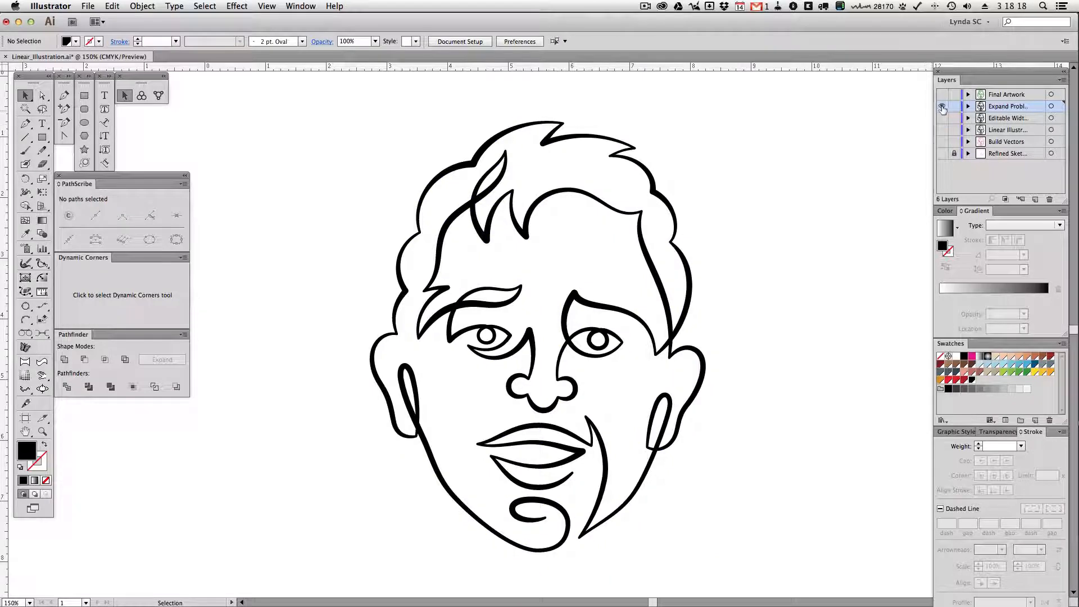
# Hide the expanded outlines layer and show the Final Artwork layer in preview
pyautogui.click(942, 106)
pyautogui.click(942, 94)
pyautogui.press('super+y')
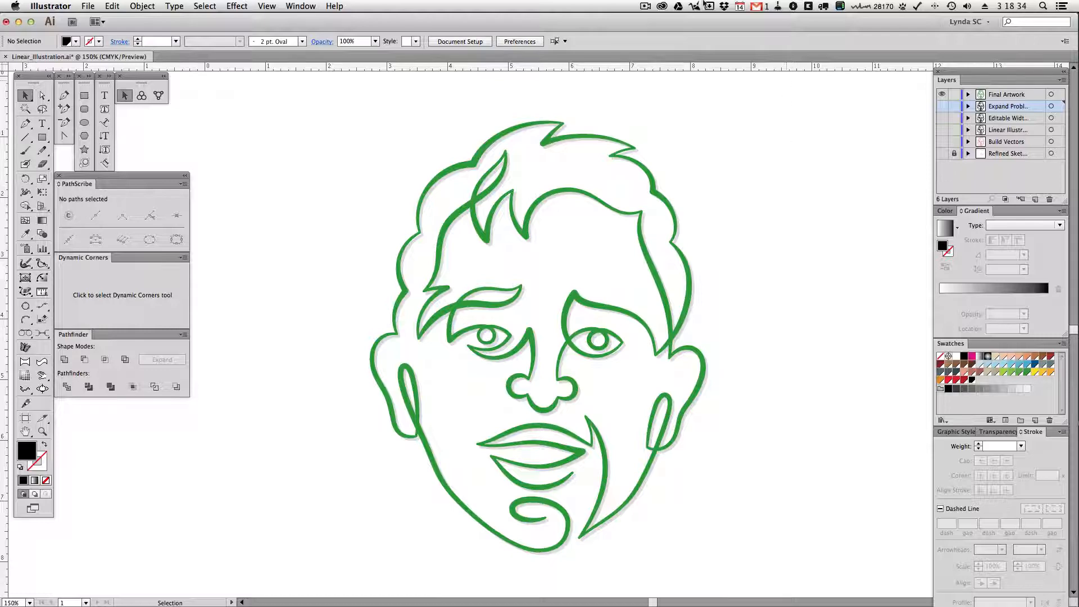
pyautogui.click(648, 6)
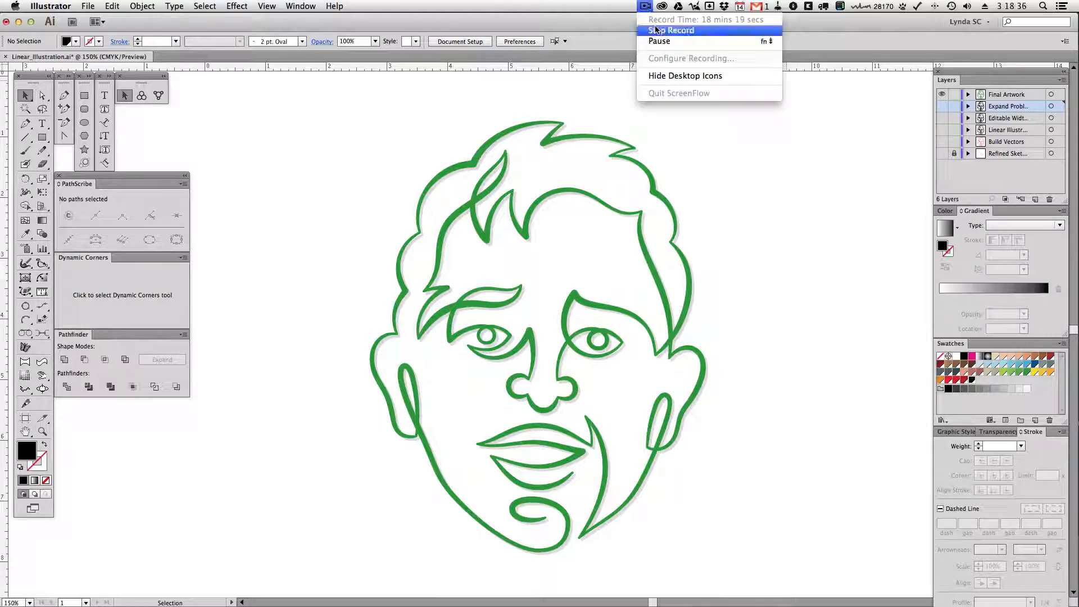